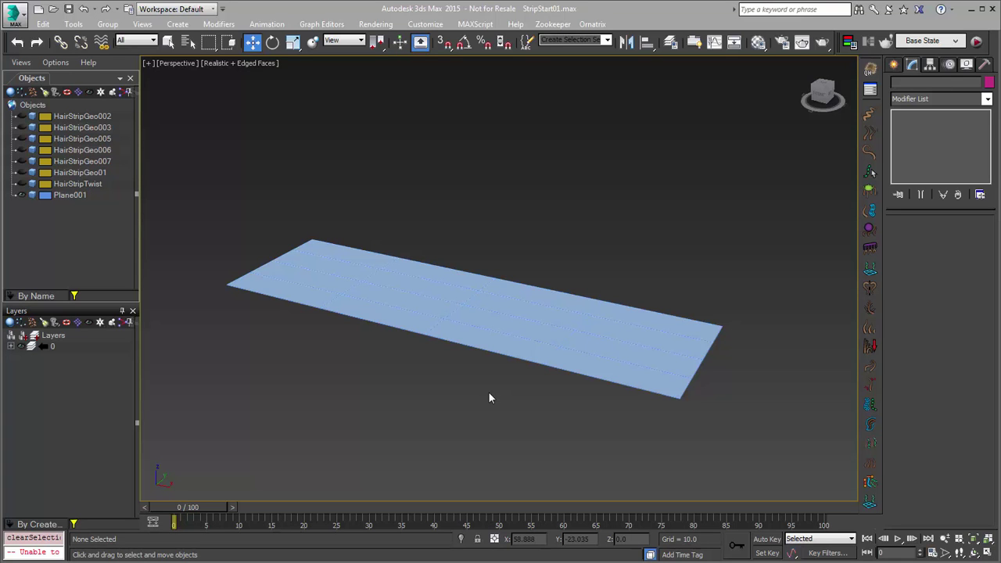
Step: Create an Ornatrix Hair Strips object in the scene beside the plane
click(540, 328)
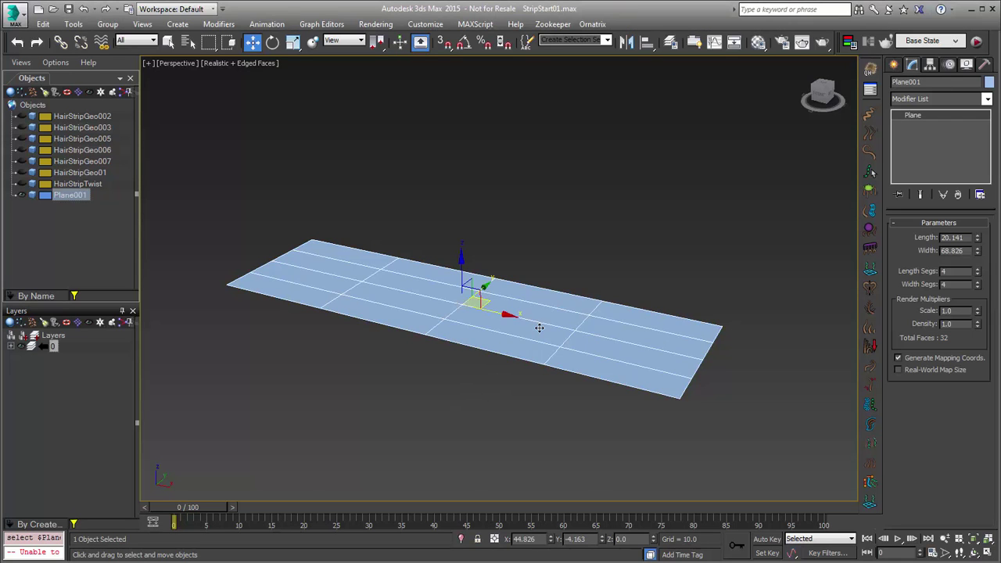
alt+middle_drag(539, 329, 586, 375)
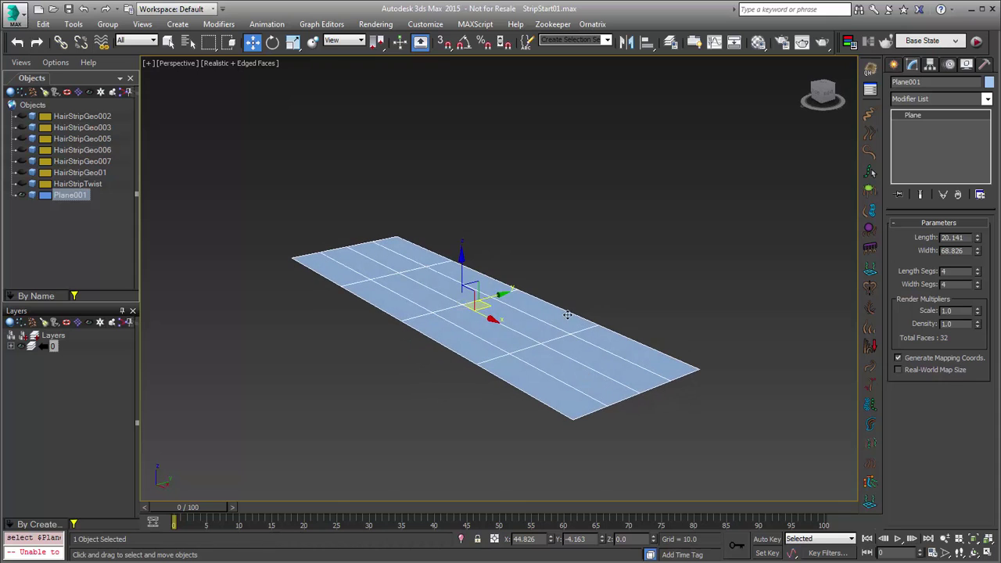
click(896, 65)
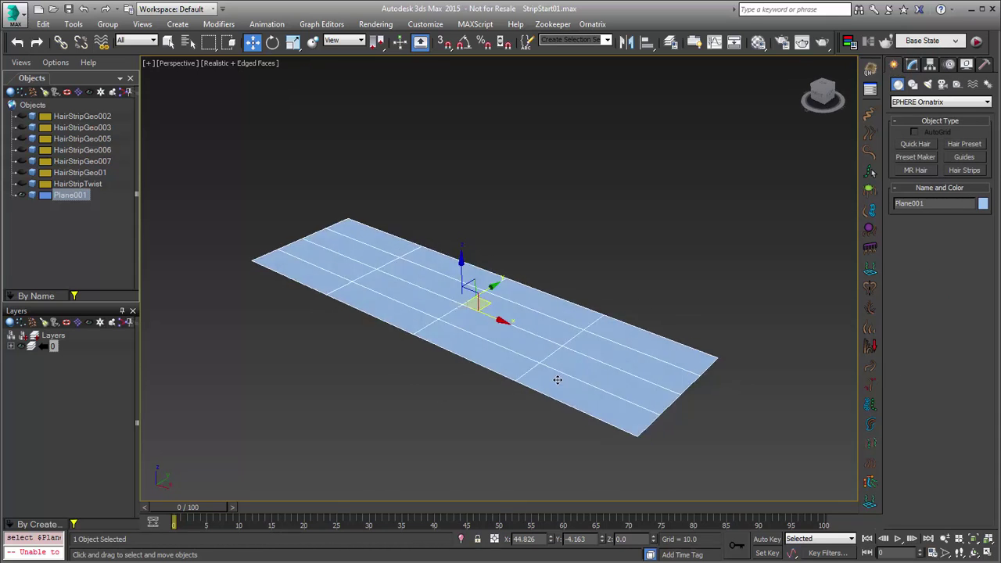
alt+middle_drag(531, 360, 555, 368)
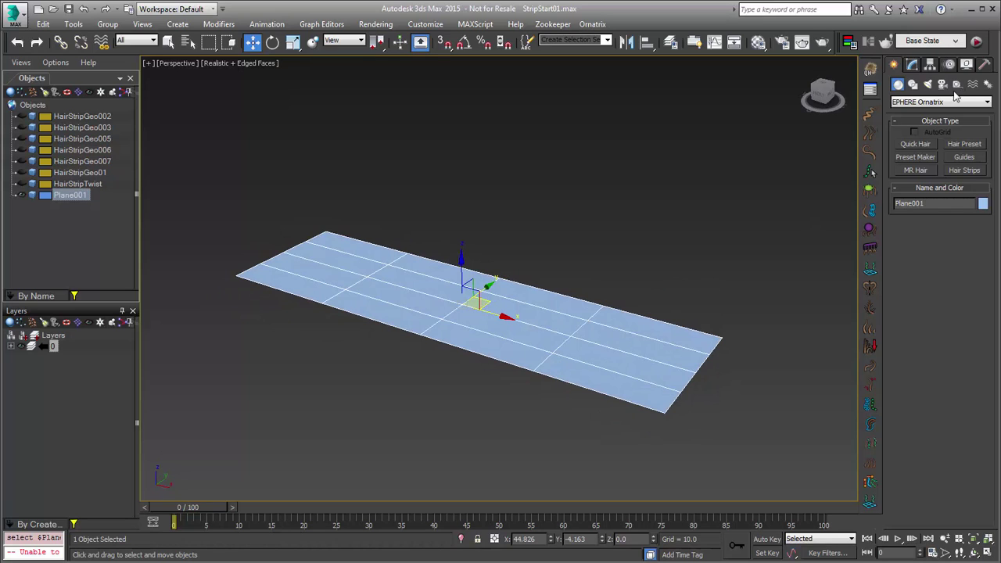
click(911, 101)
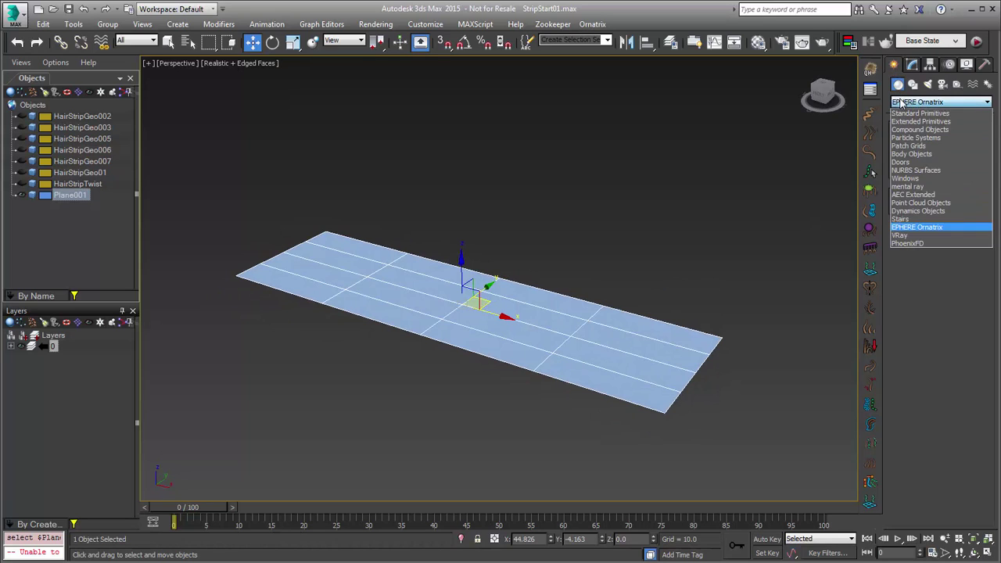
click(902, 227)
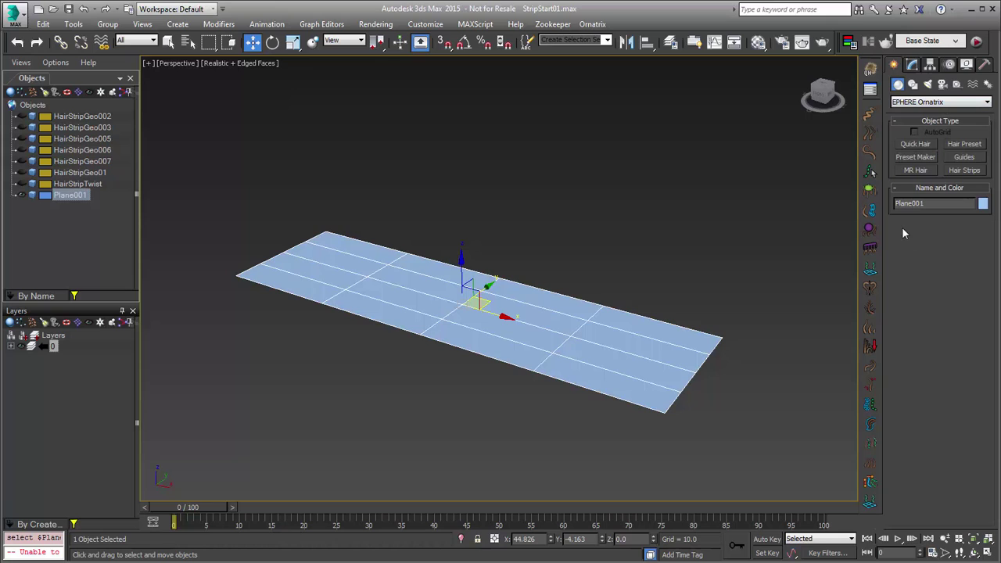
click(964, 170)
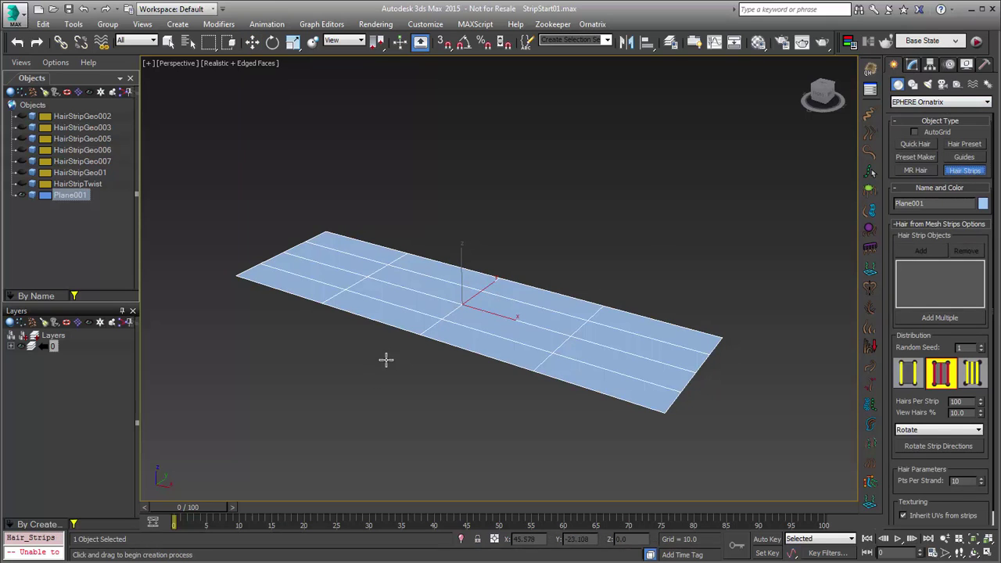
click(384, 359)
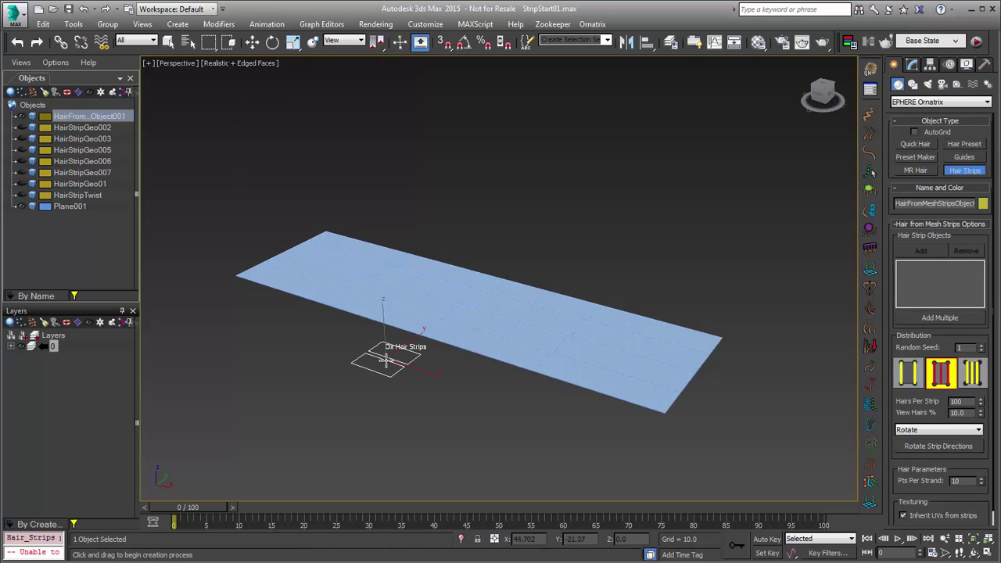
Step: Add Plane001 to the hair object's list of hair strip objects
click(912, 65)
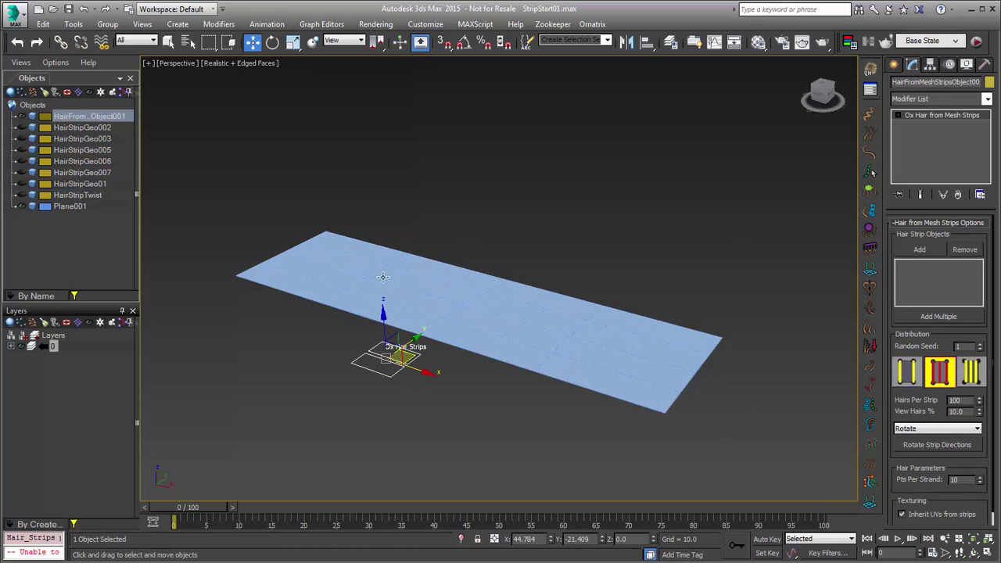
click(934, 252)
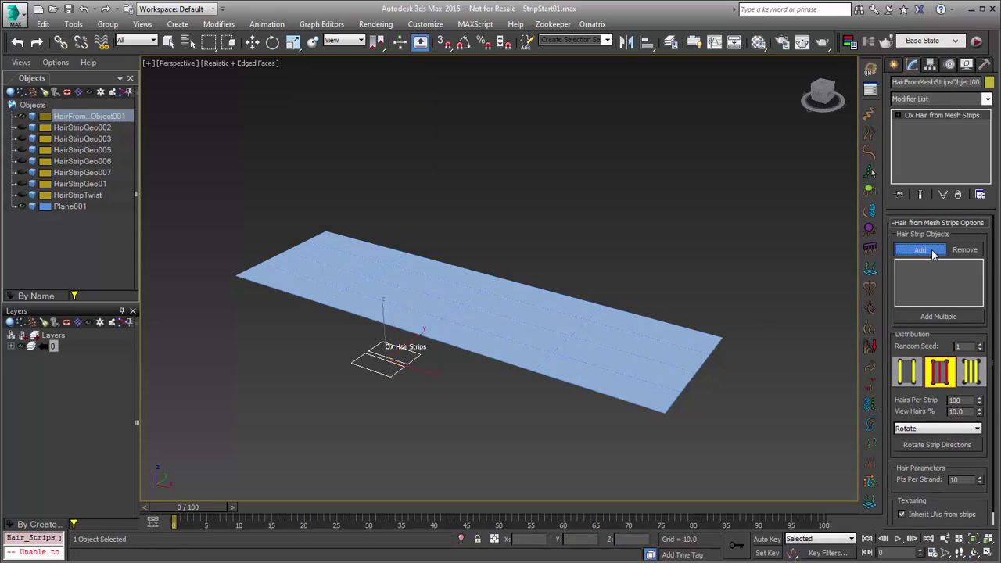
click(511, 311)
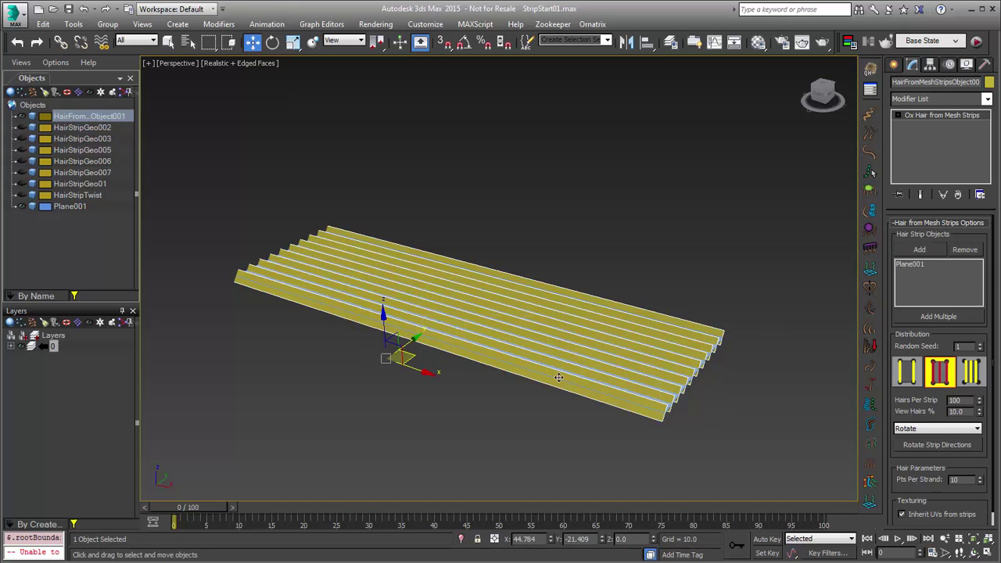
alt+middle_drag(560, 317, 538, 363)
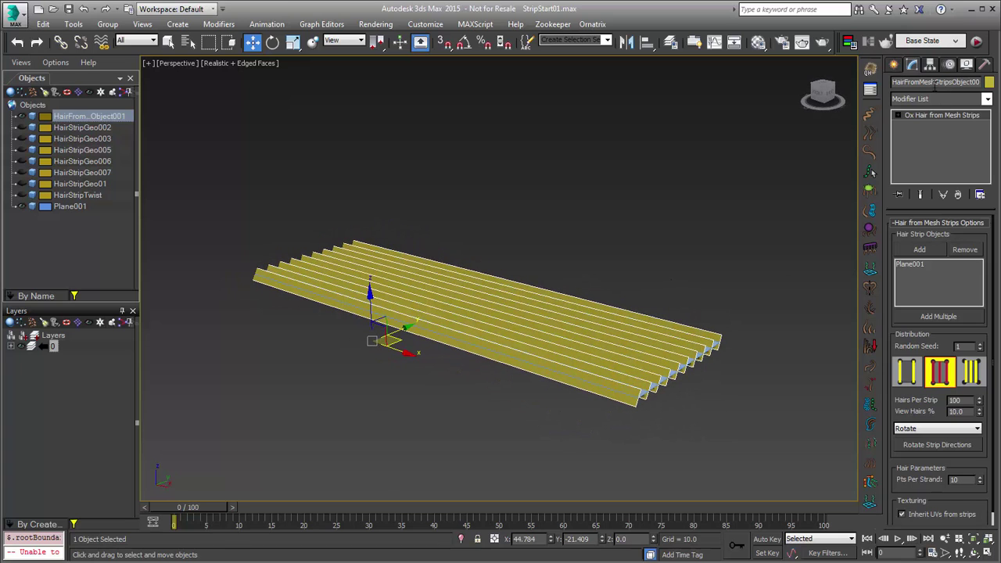
Step: Add an Ox Render Settings modifier to the hair and widen the middle of its radius curve
click(930, 99)
text(ox)
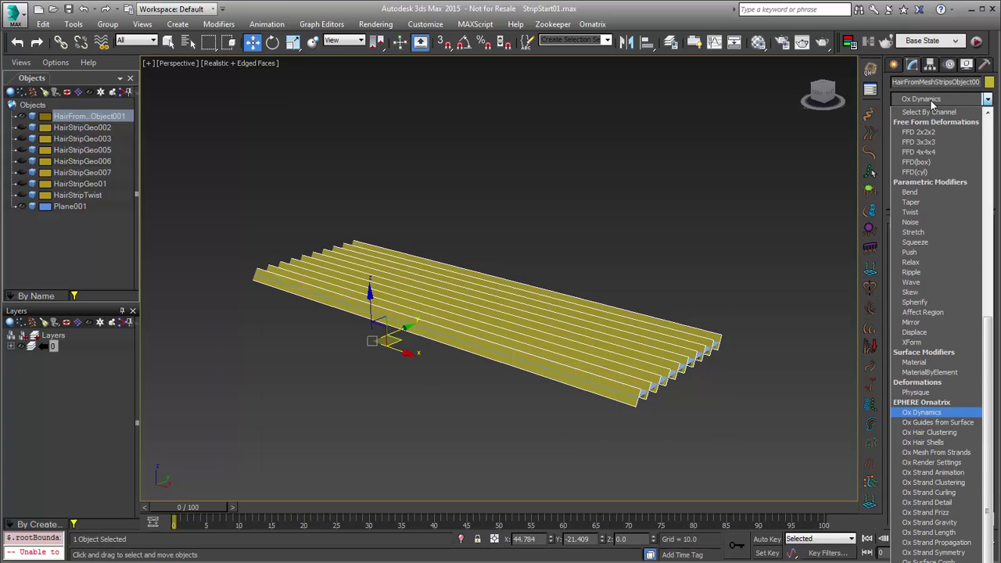
click(944, 467)
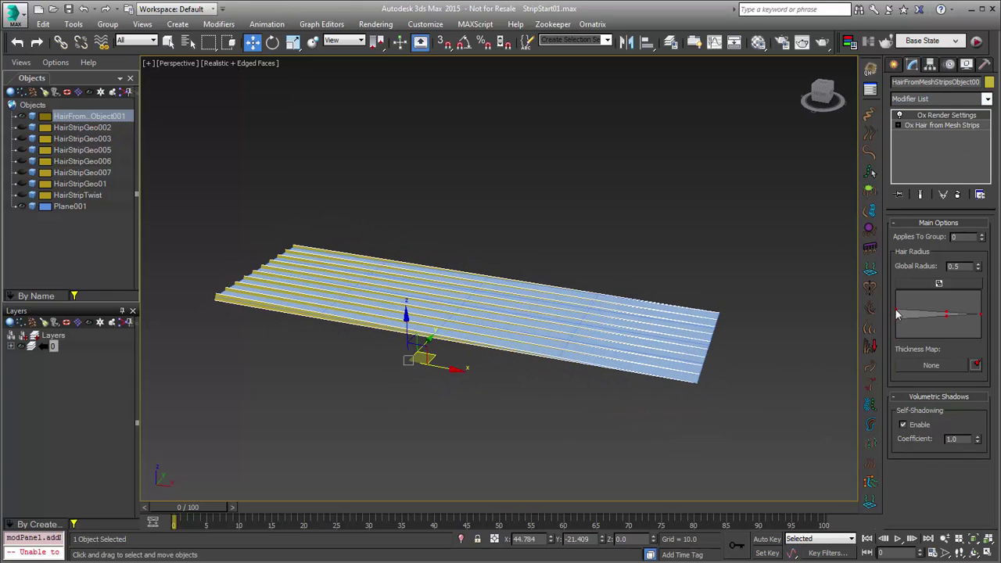
drag(896, 310, 945, 310)
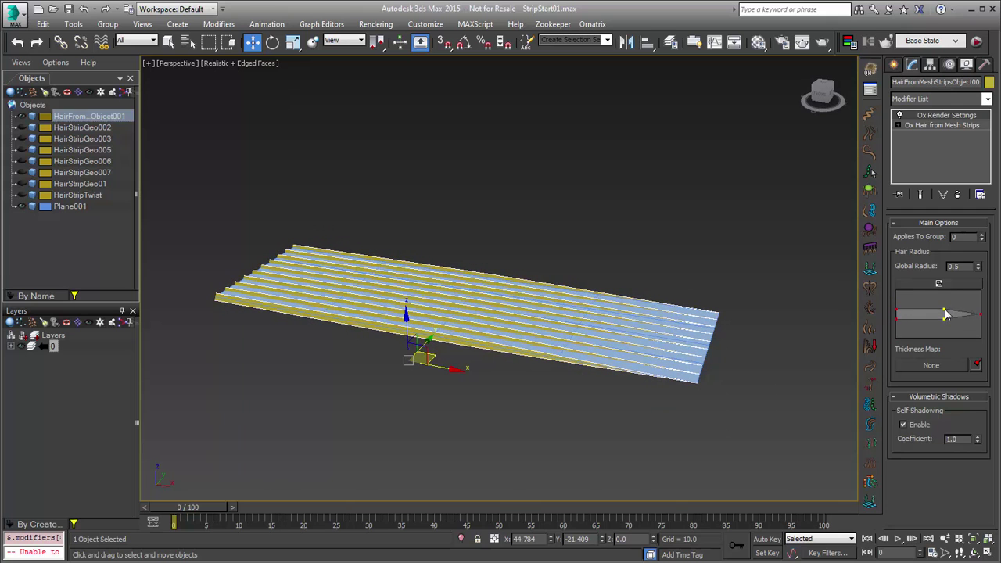
mouse_move(618, 344)
alt+middle_down()
mouse_move(597, 346)
mouse_move(607, 349)
alt+middle_up()
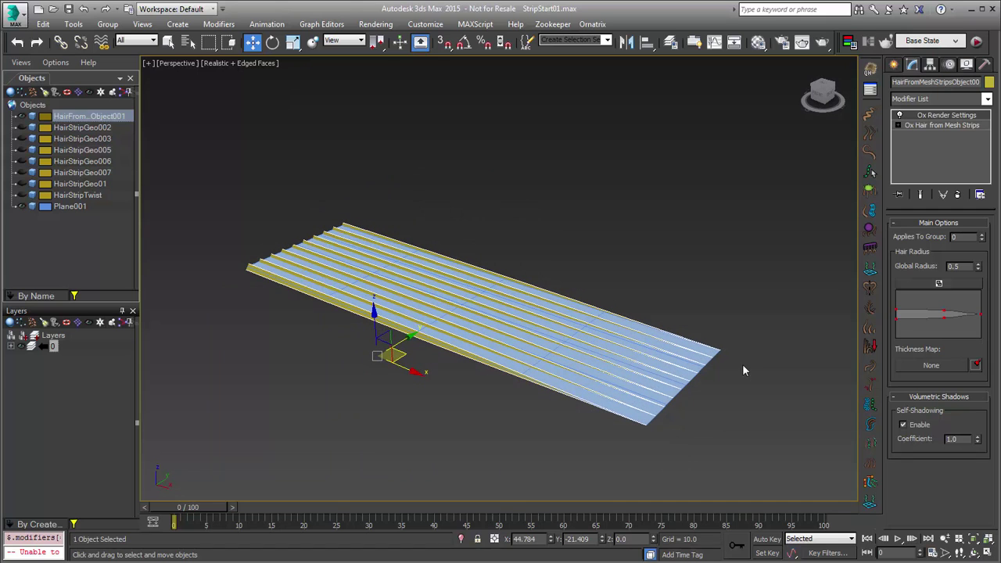
Step: Convert the plane under the hair strips to an Editable Poly
click(714, 353)
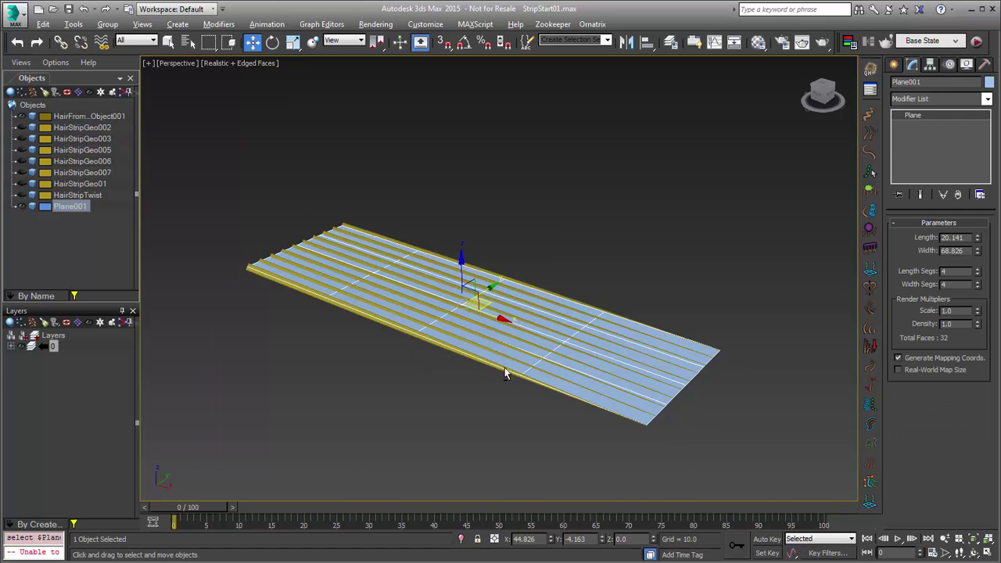
alt+middle_drag(504, 372, 712, 299)
right_click(914, 115)
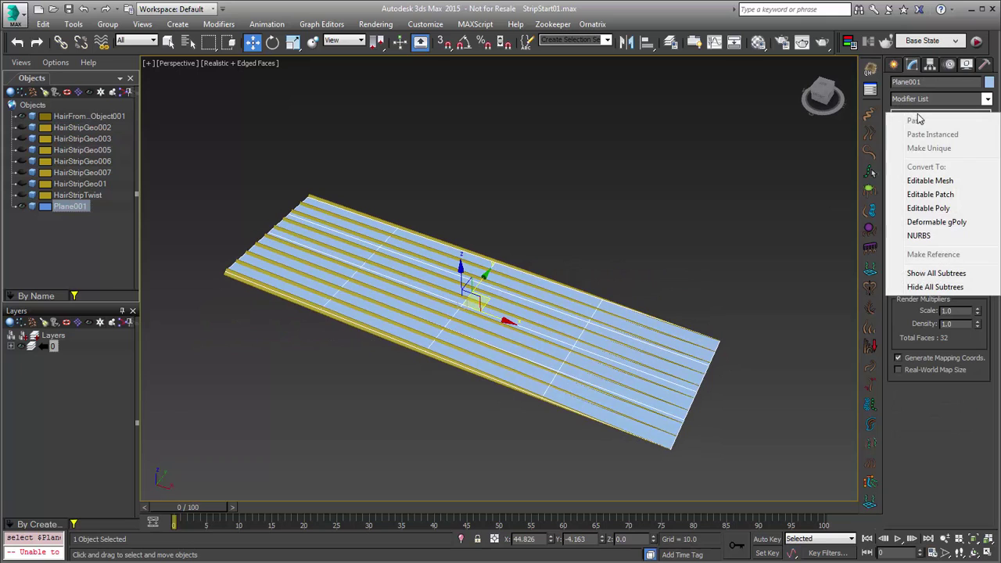
click(931, 208)
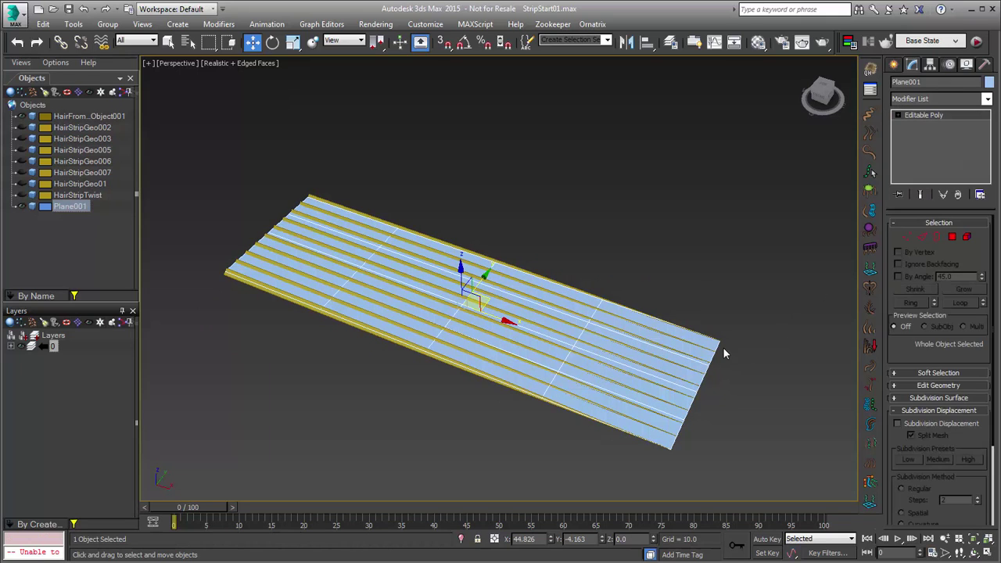
Step: Extend the plane's end edges through several new segments into an upward-curving strip
click(926, 236)
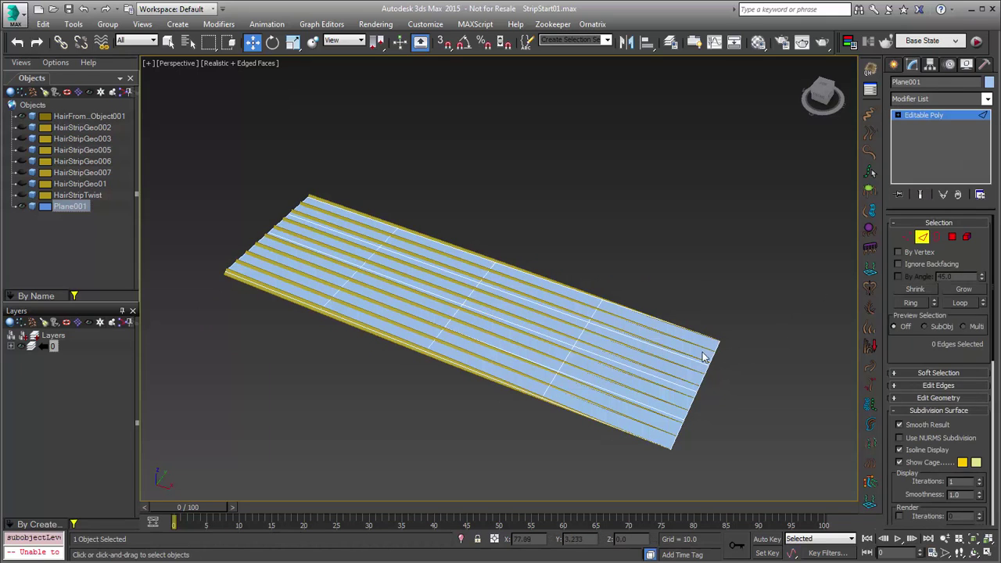
double_click(716, 345)
alt+middle_drag(689, 402, 553, 399)
scroll(611, 391, down, 2)
shift+drag(609, 360, 650, 113)
alt+middle_drag(574, 280, 623, 305)
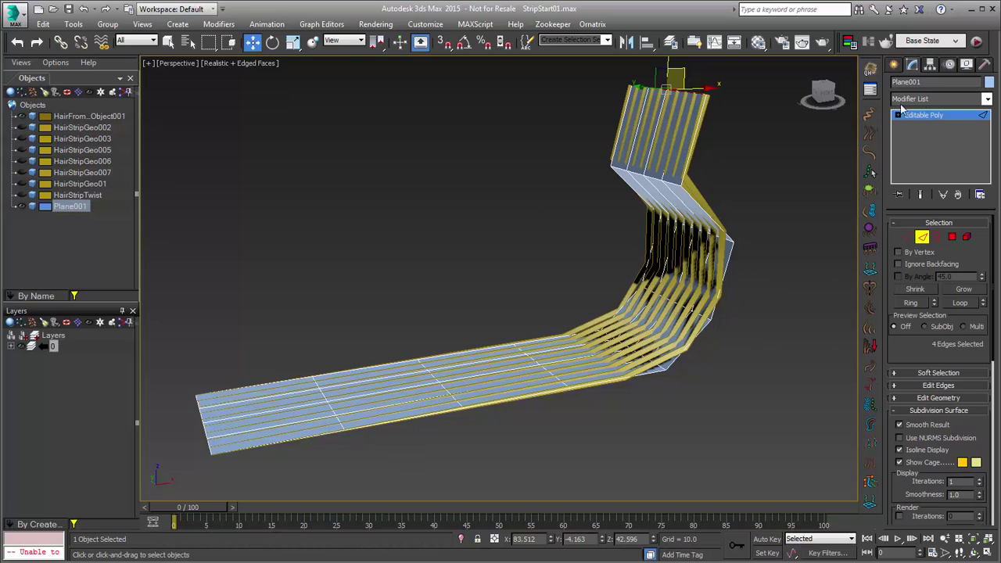
Step: Enable NURMS subdivision on the plane with 2 iterations and leave edge editing
click(899, 438)
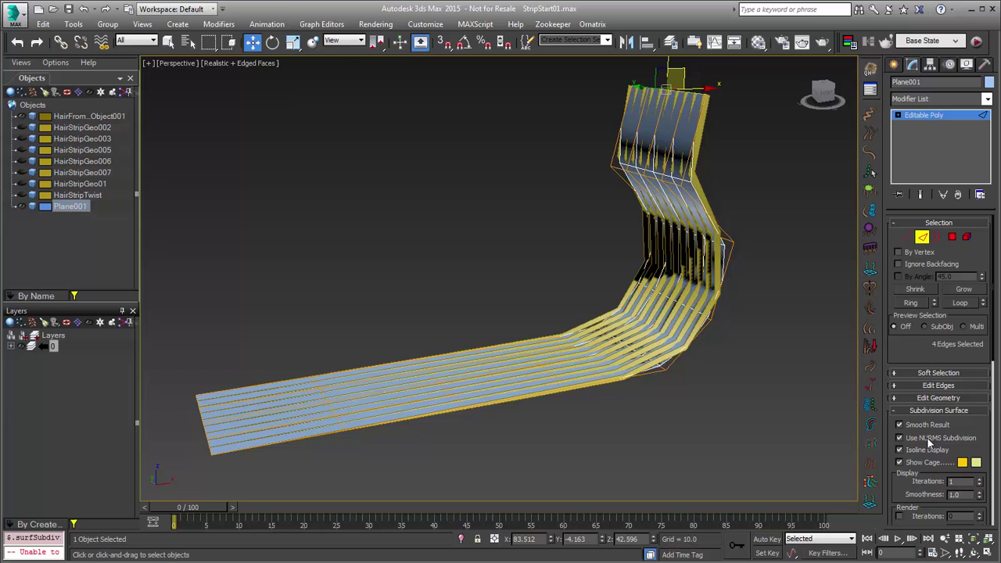
click(978, 478)
alt+middle_drag(693, 378, 679, 161)
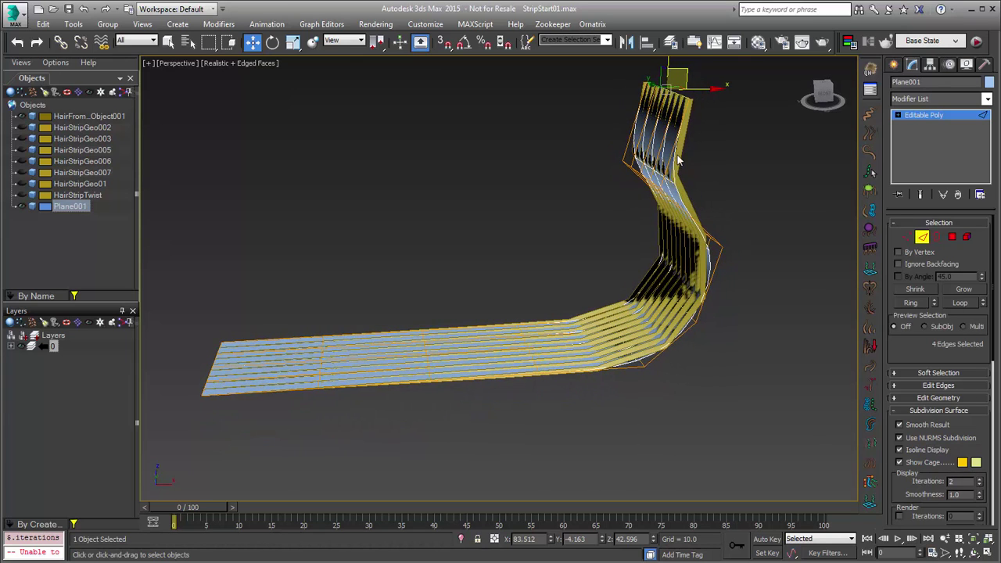
click(918, 116)
Step: Set the hair object's points per strand to 40 in Ox Hair from Mesh Strips and show the stack's end result
click(101, 118)
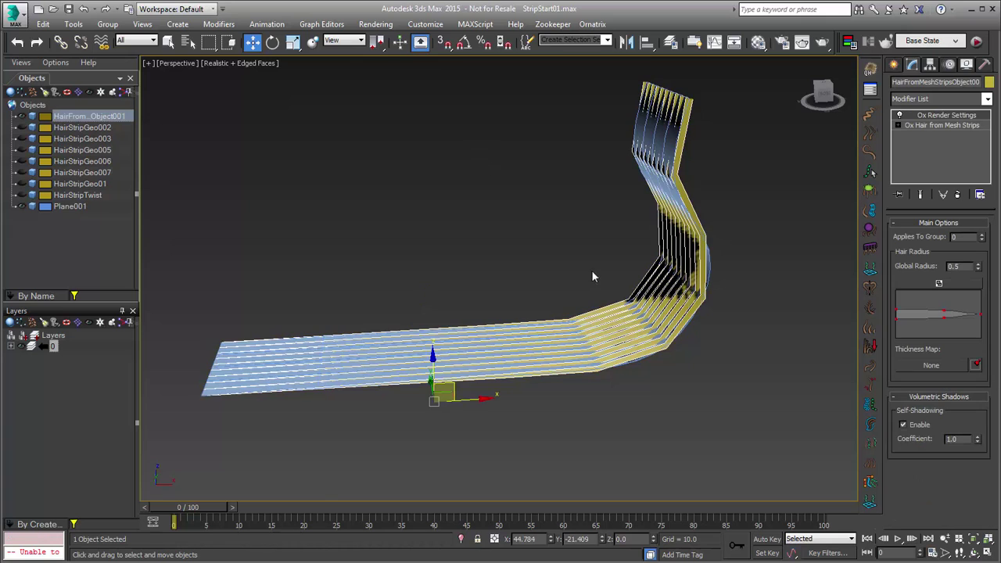
click(945, 129)
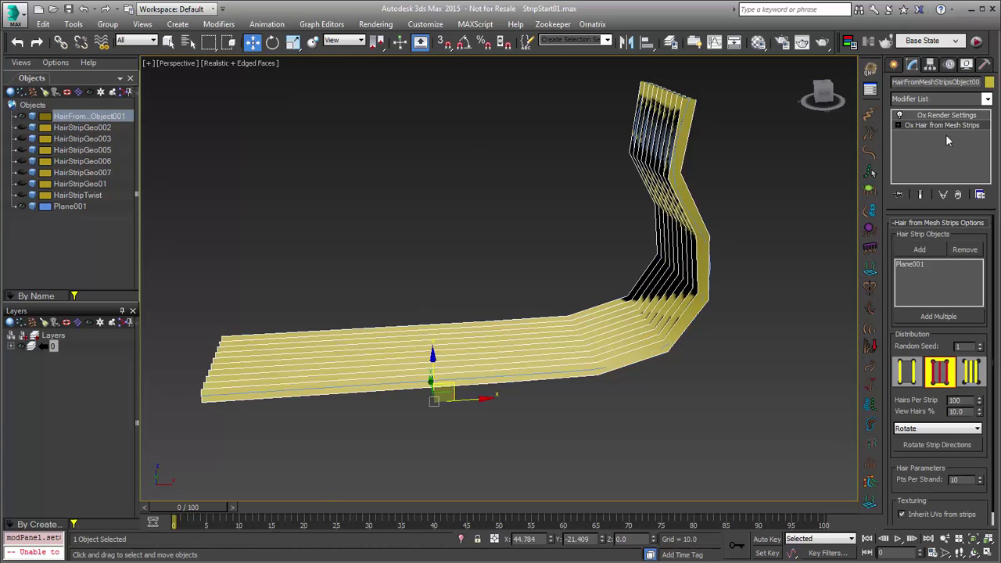
click(969, 480)
text(40)
key(Tab)
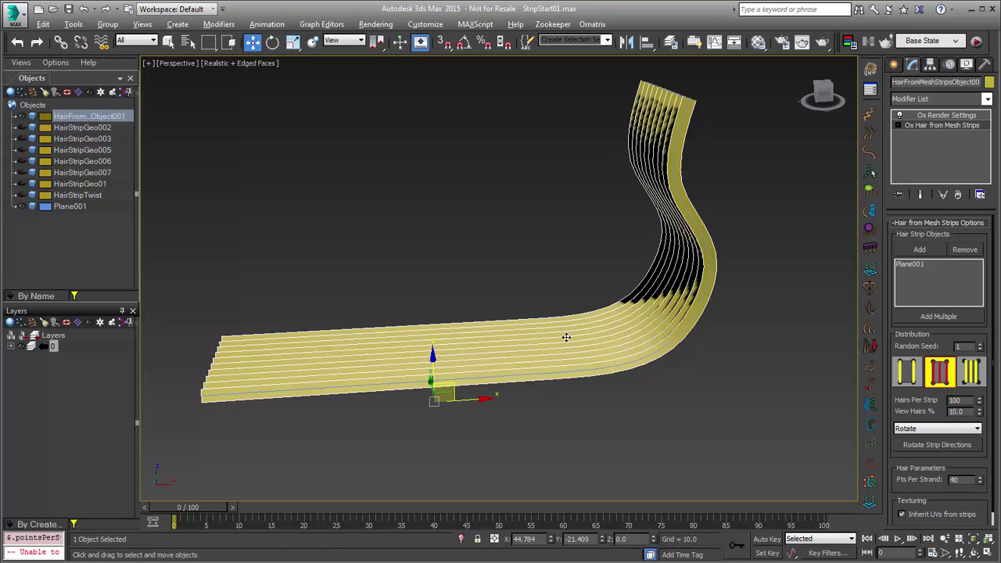
alt+middle_drag(565, 336, 852, 362)
click(922, 195)
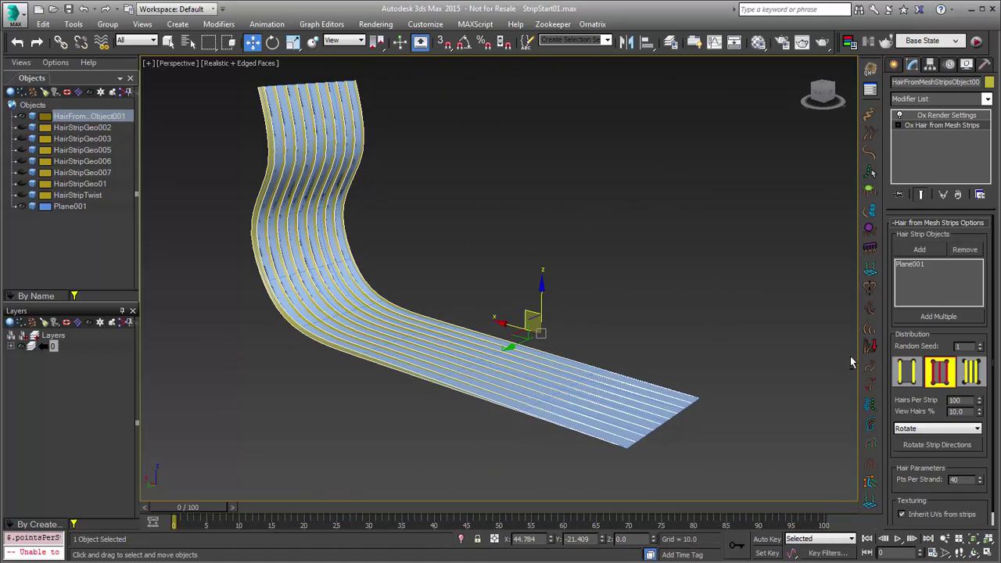
Step: Try the first and the Random hair distribution modes, then restore the middle mode
click(911, 378)
alt+middle_drag(783, 400, 594, 391)
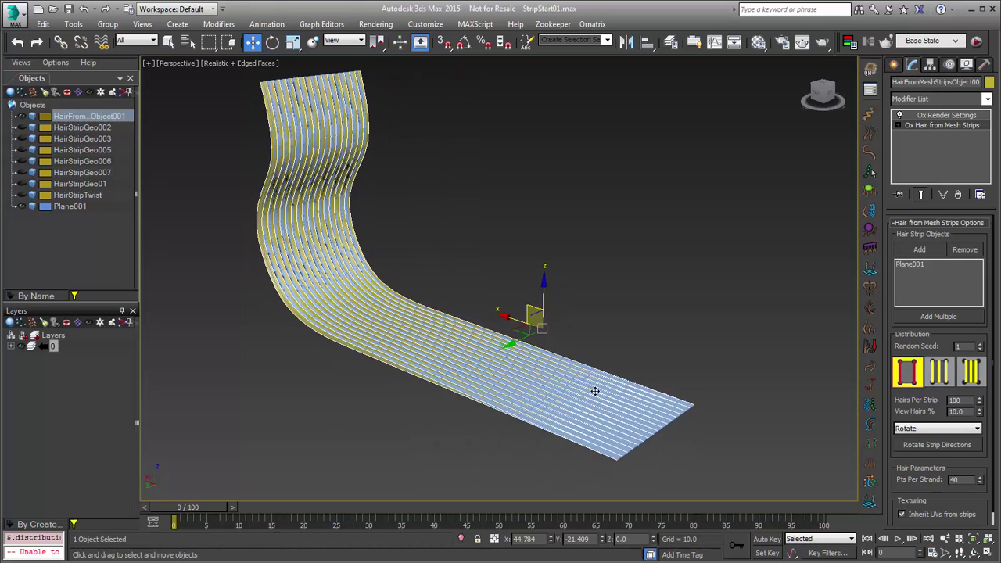
click(941, 373)
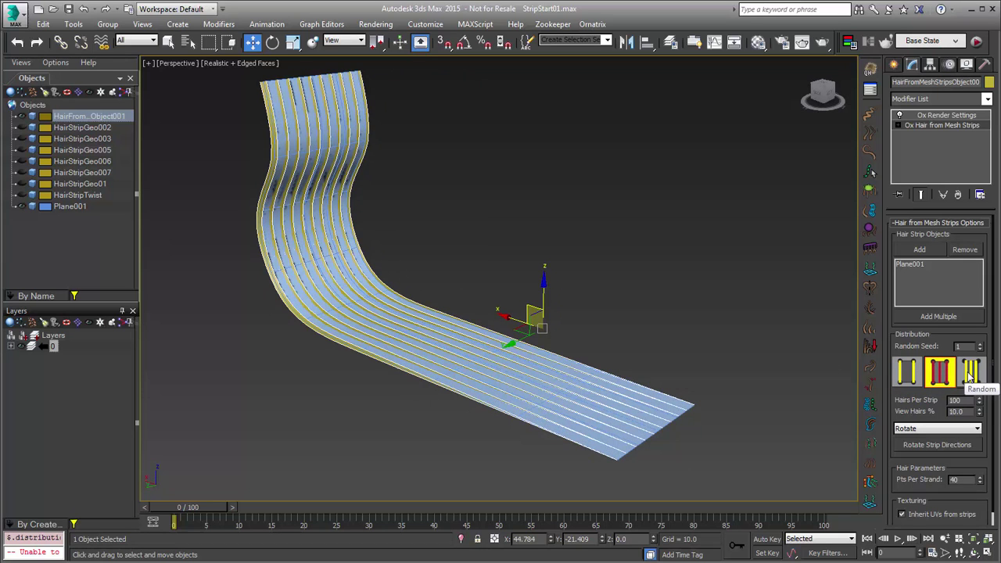
click(969, 374)
alt+middle_drag(592, 374, 571, 375)
click(941, 373)
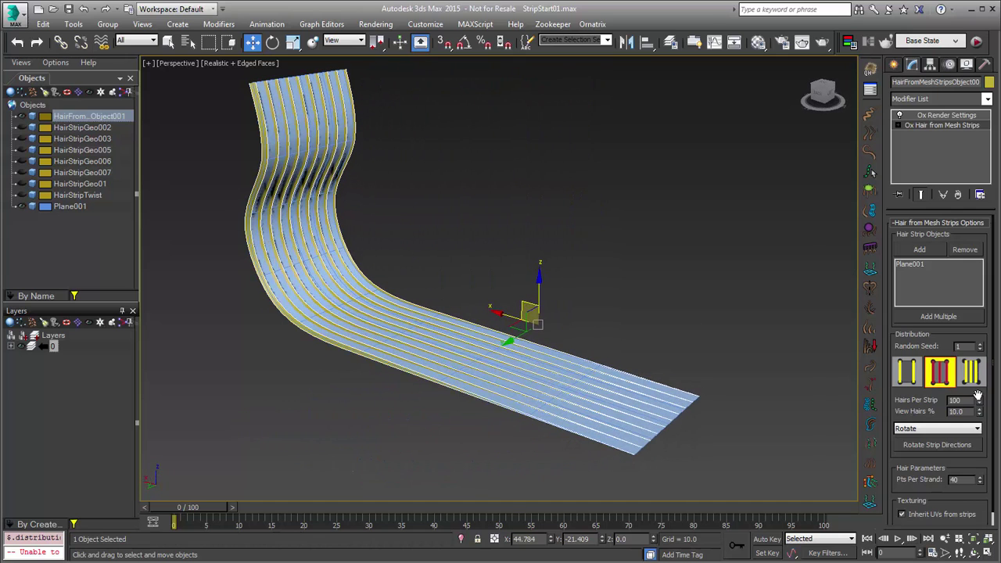
drag(971, 400, 910, 401)
Step: Hide Plane001 and the hair object, and unhide the six HairStripGeo objects
click(22, 206)
click(23, 115)
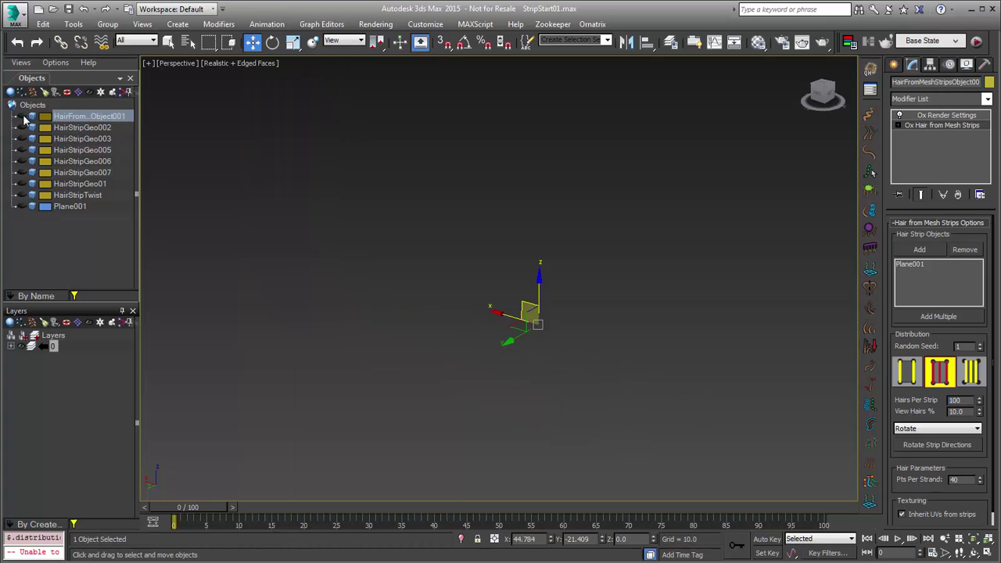
drag(22, 129, 23, 172)
click(22, 183)
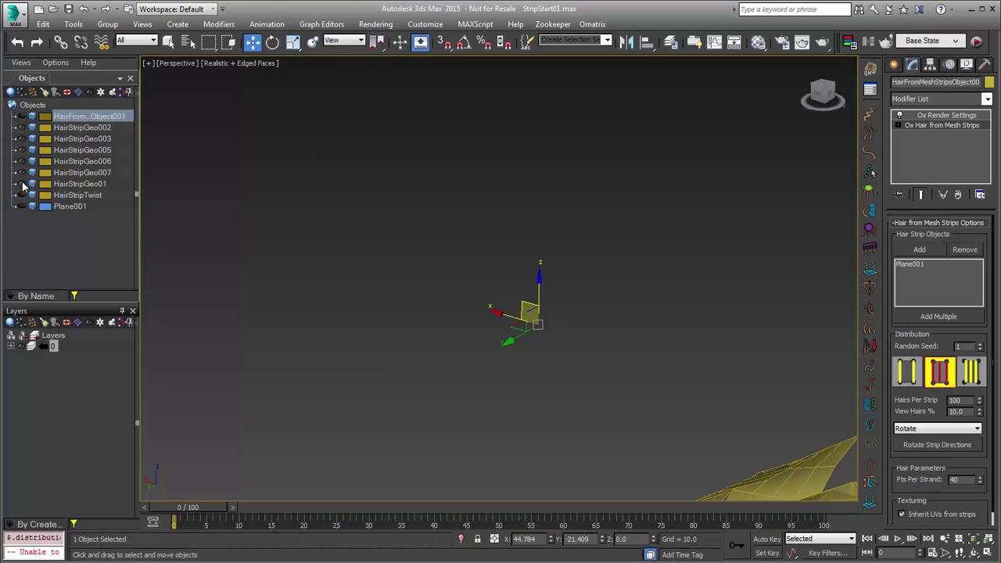
middle_drag(522, 341, 375, 168)
scroll(375, 168, down, 3)
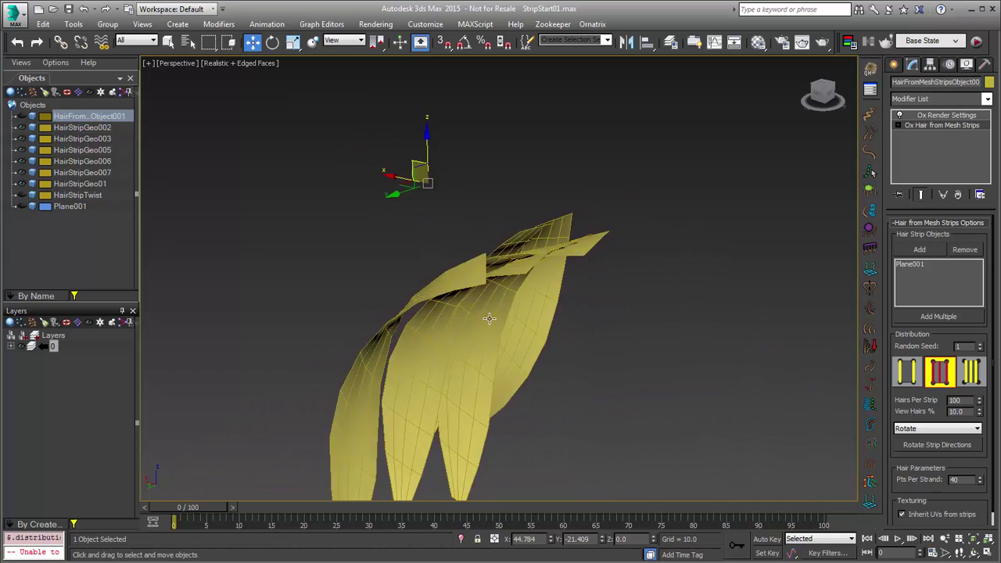
Step: Select HairStripGeo01 among the strip meshes and isolate it in the viewport
alt+middle_drag(490, 318, 602, 320)
click(336, 305)
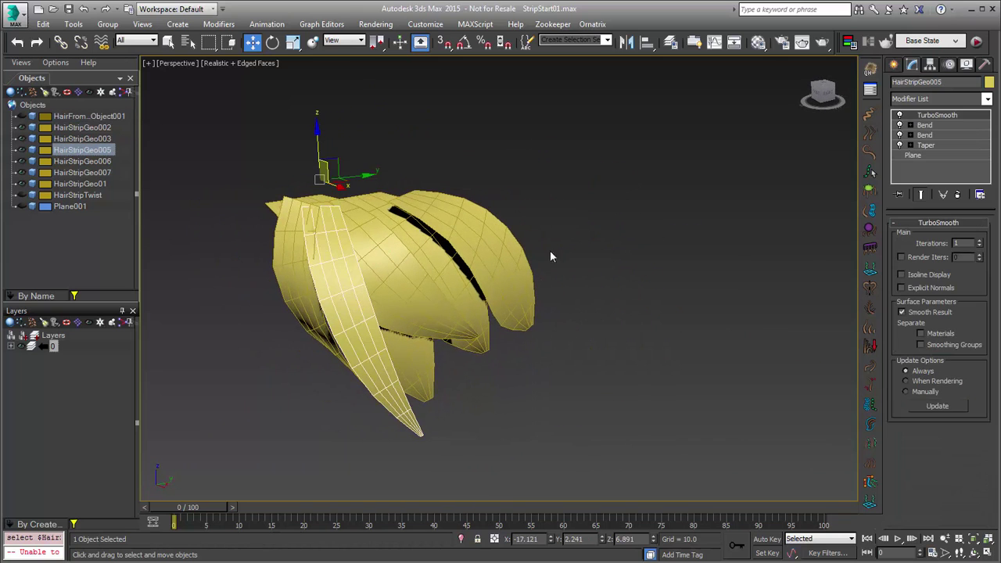
alt+middle_drag(381, 324, 449, 349)
click(401, 285)
click(461, 540)
scroll(472, 321, down, 3)
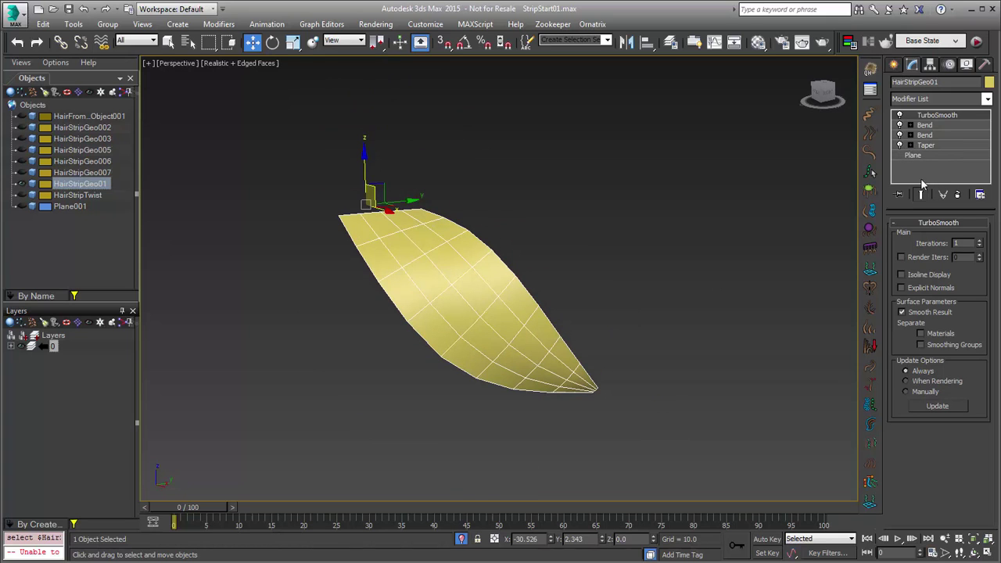
Step: Examine how HairStripGeo01 is built by viewing its stack from Plane through Taper and both Bends up to TurboSmooth
click(914, 157)
click(921, 195)
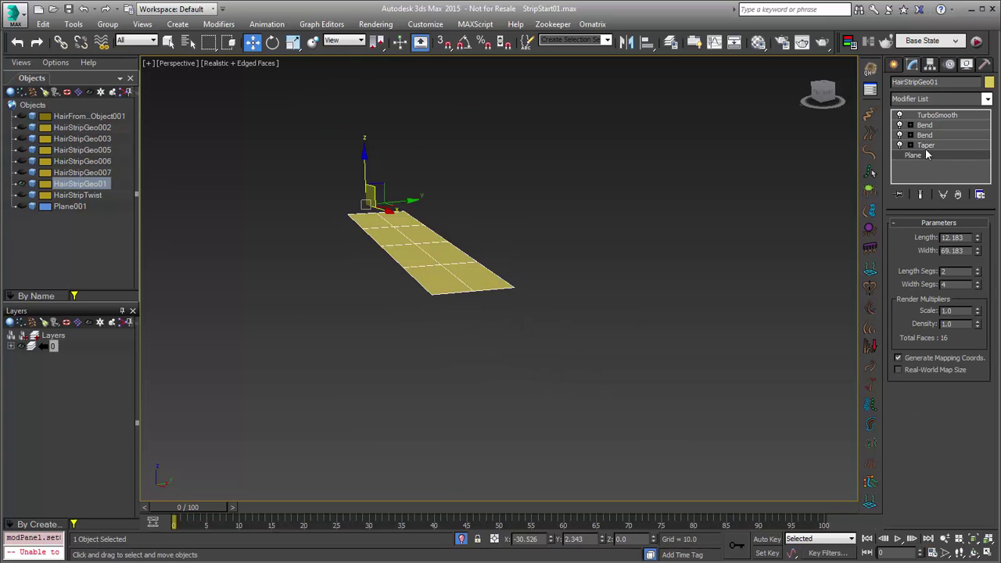
click(926, 145)
alt+middle_drag(623, 279, 623, 304)
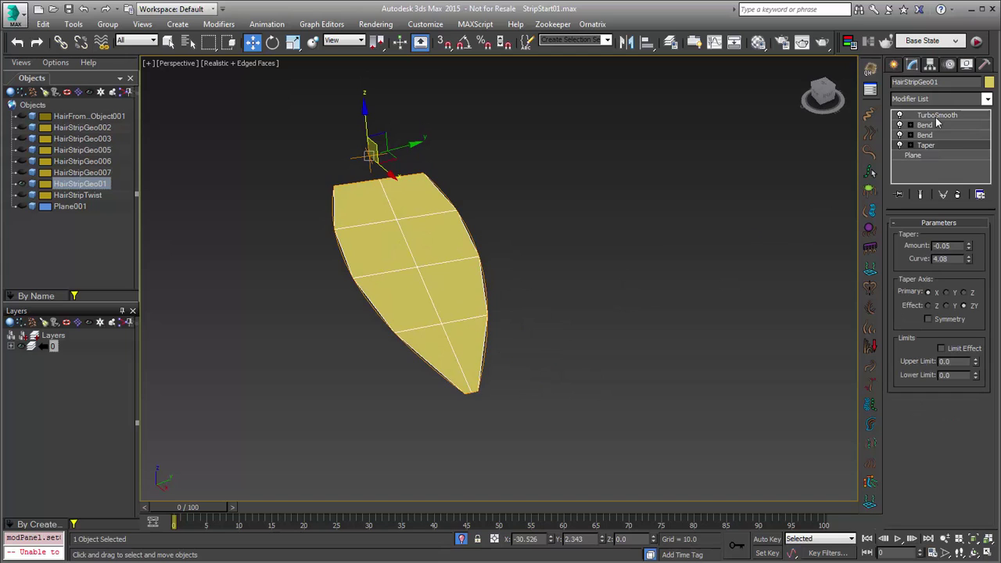
click(930, 135)
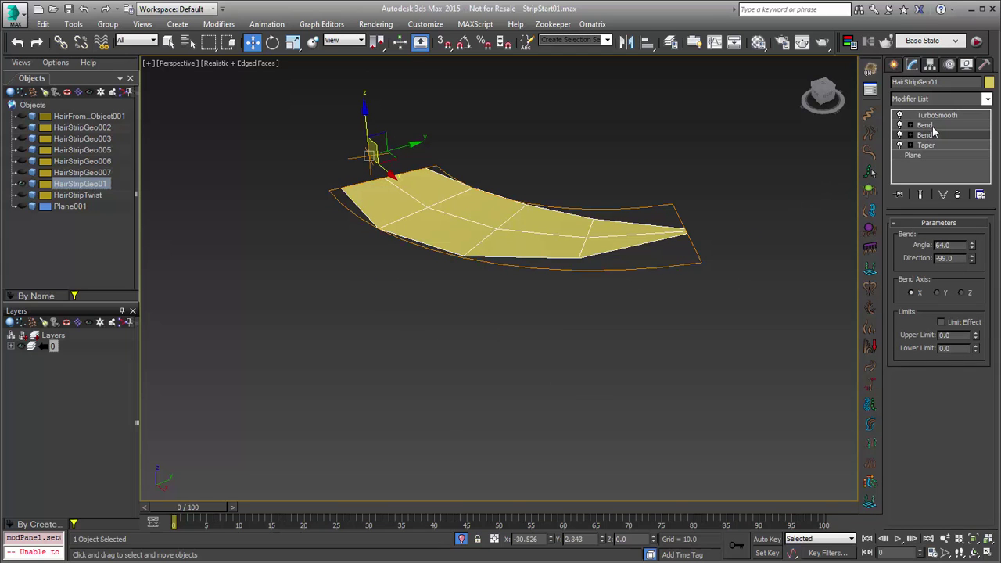
click(928, 125)
alt+middle_drag(623, 245, 534, 250)
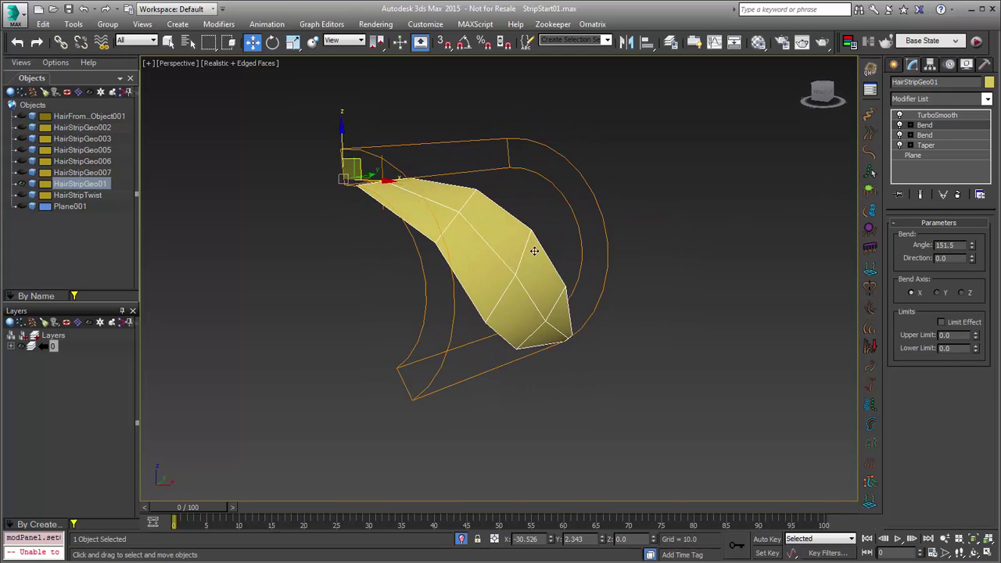
click(935, 115)
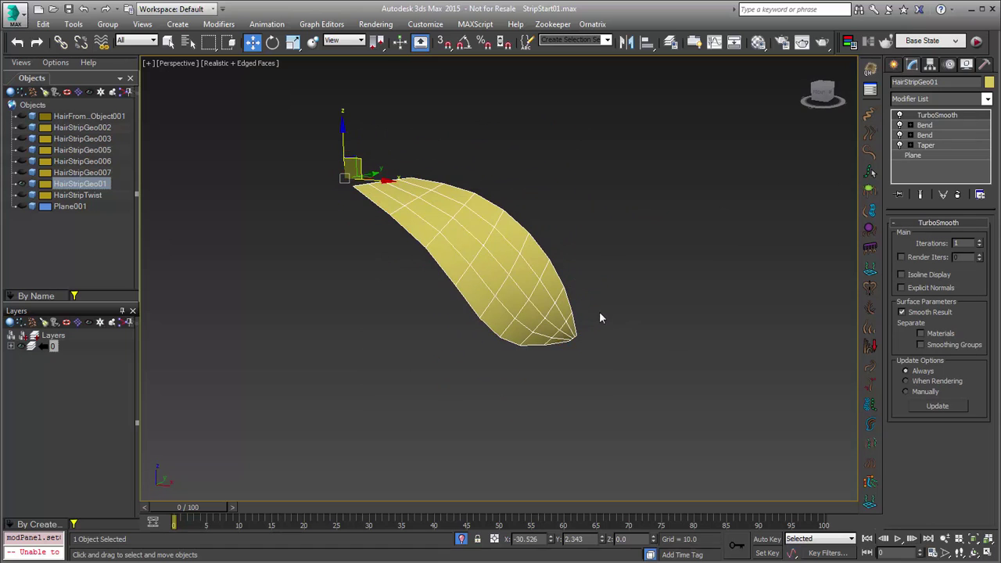
alt+middle_drag(599, 313, 485, 398)
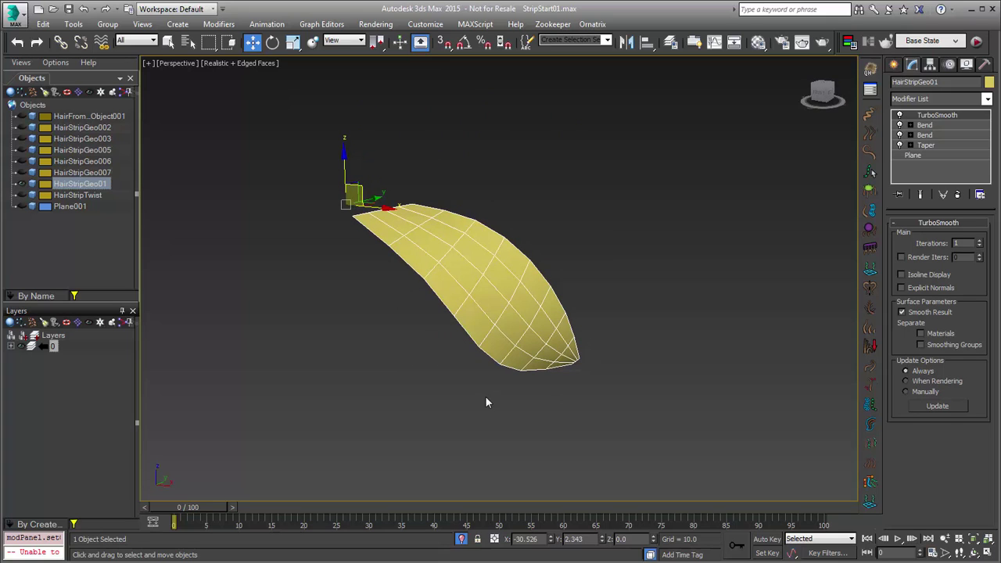
alt+middle_drag(579, 343, 577, 341)
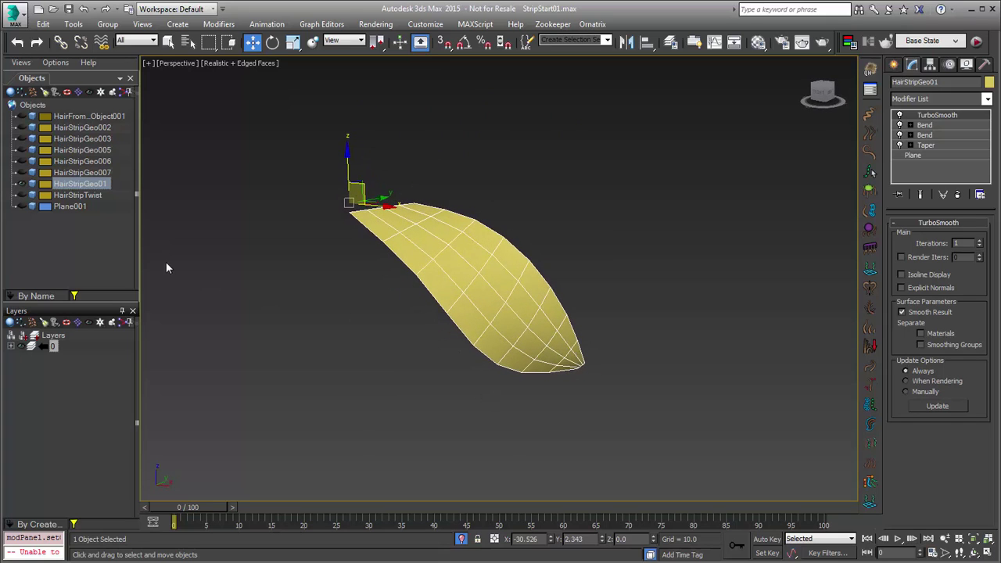
Step: Exit isolation and create an Ornatrix Hair Strips object beside the strip meshes, ready for modification
click(462, 538)
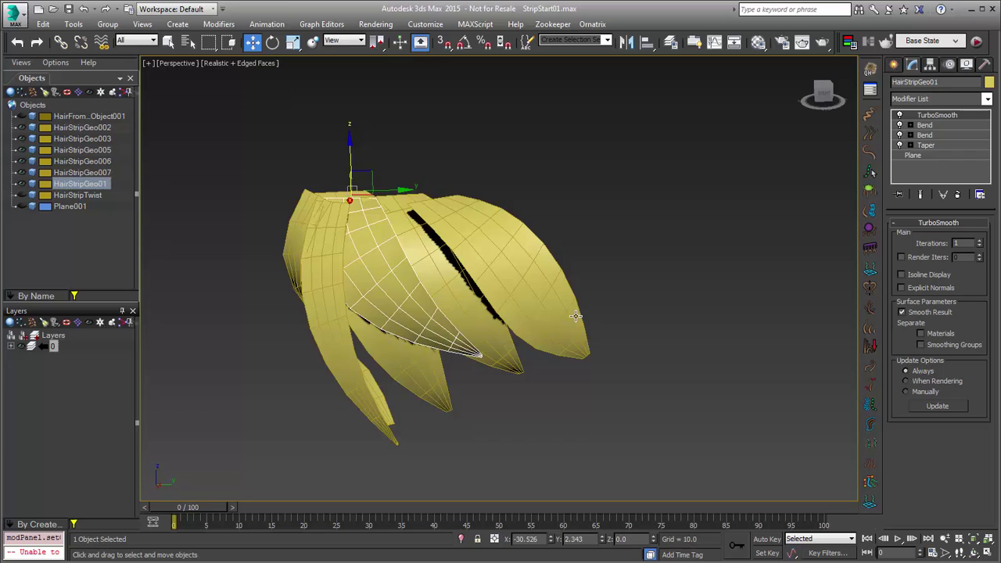
click(896, 65)
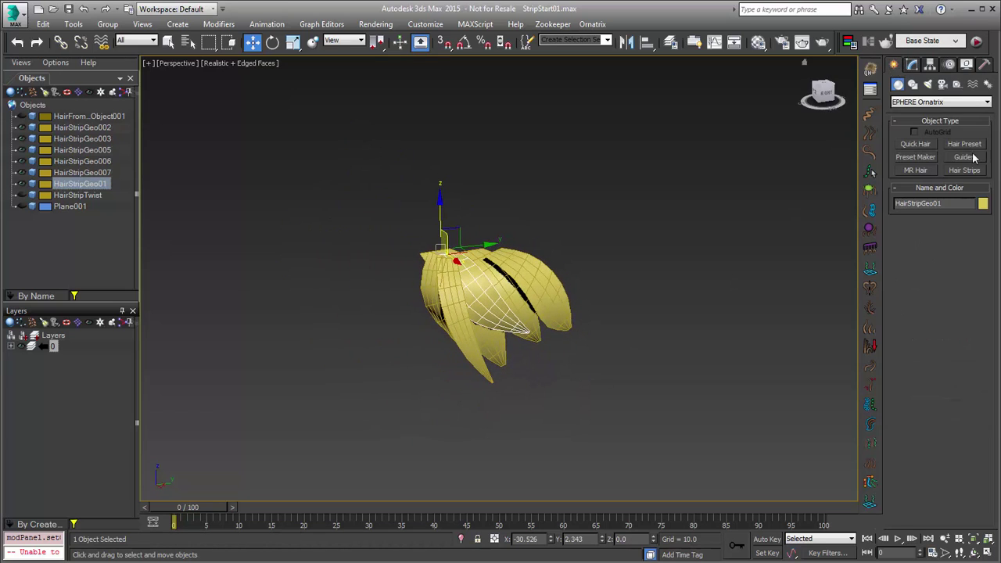
click(963, 170)
click(538, 419)
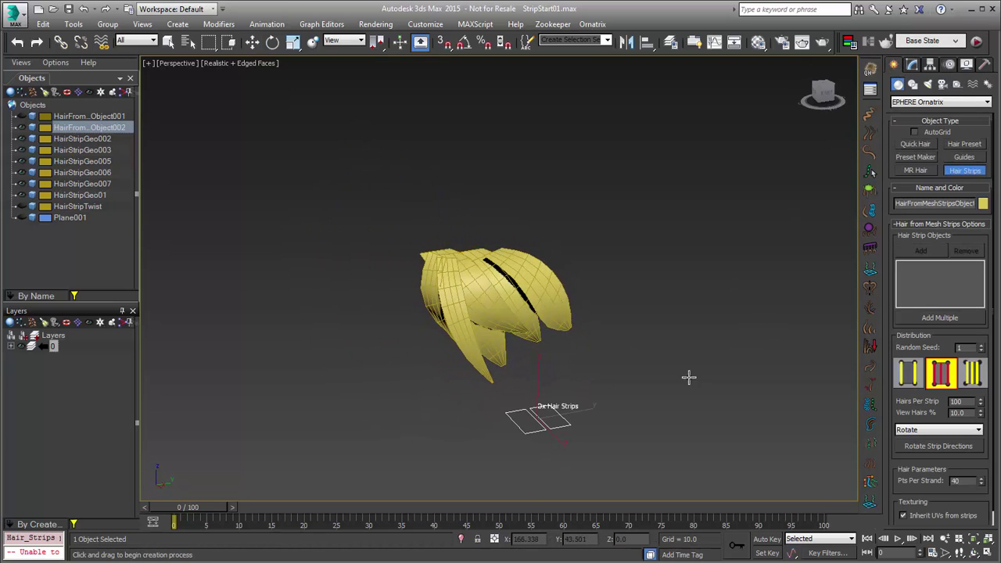
right_click(739, 349)
click(911, 65)
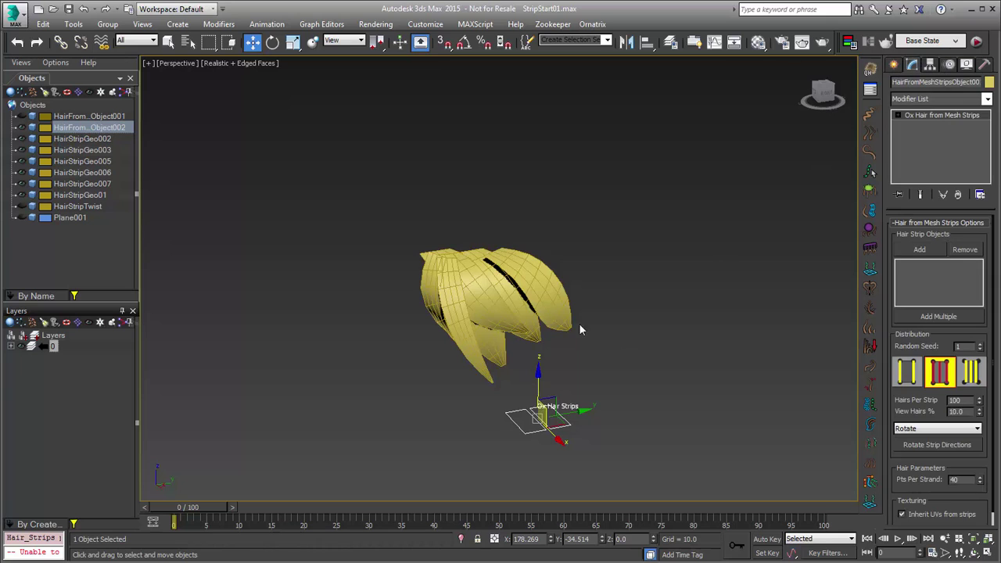
Step: Add the strip meshes HairStripGeo01 through HairStripGeo007 together as the new hair object's strip objects
alt+middle_drag(540, 342, 475, 274)
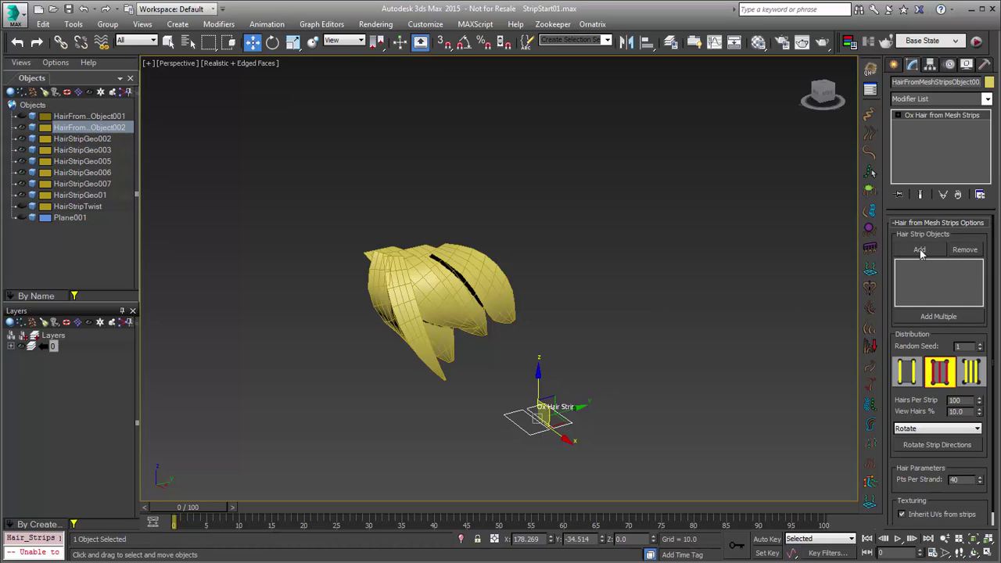
click(937, 316)
click(76, 86)
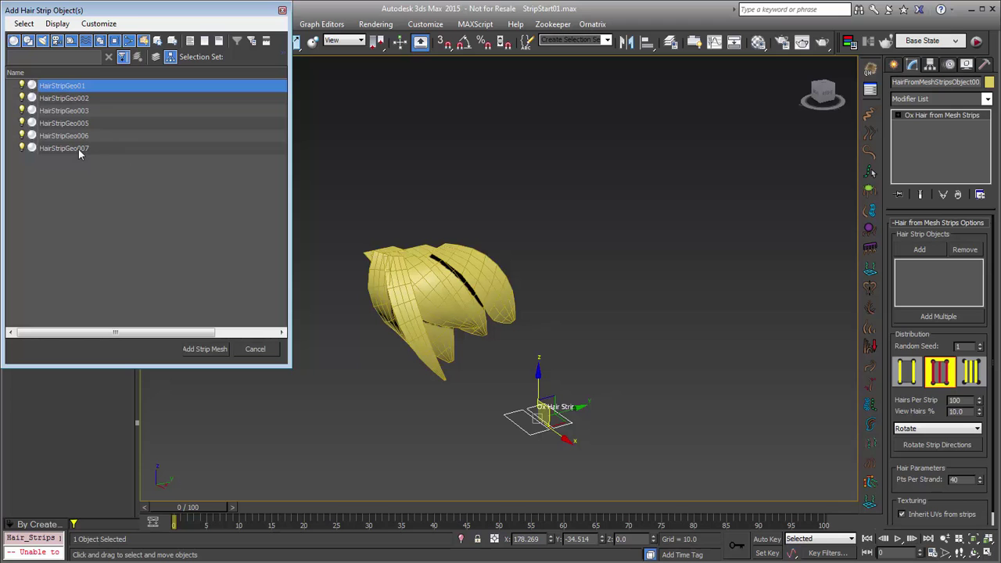
shift+click(78, 148)
click(204, 349)
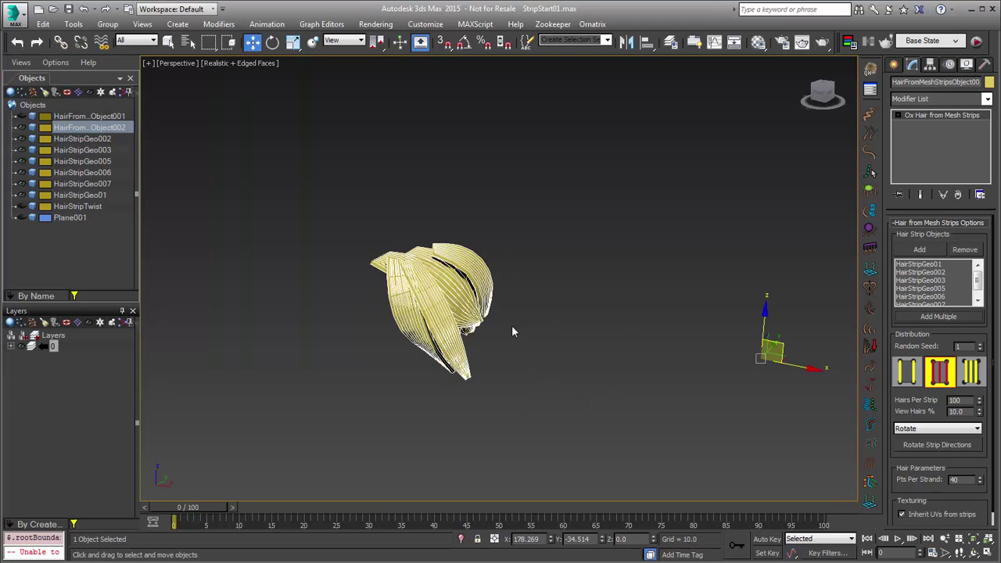
alt+middle_drag(634, 343, 514, 342)
scroll(514, 342, up, 3)
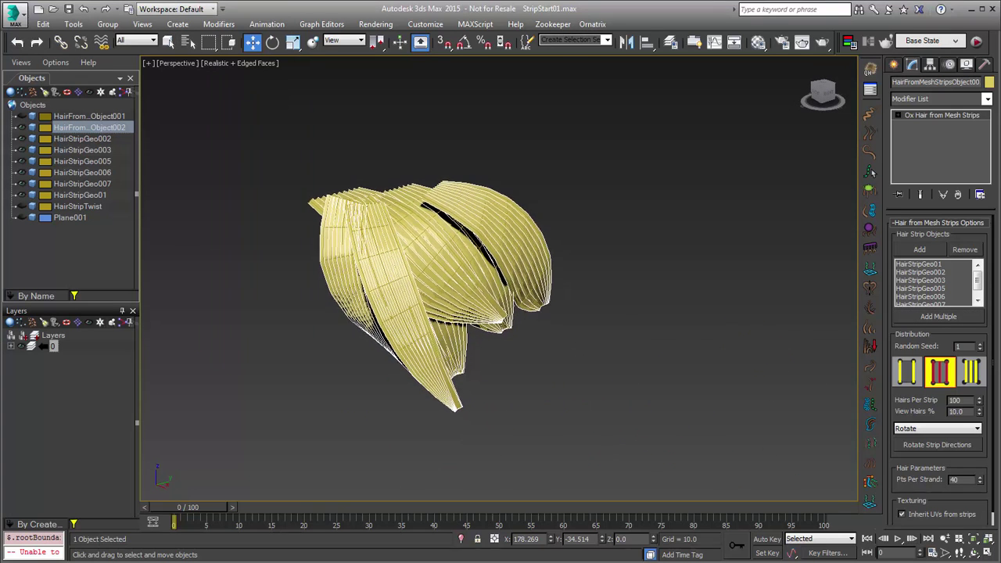
Step: Change the new hair object's color to dark blue to distinguish it from the yellow strip meshes
click(989, 83)
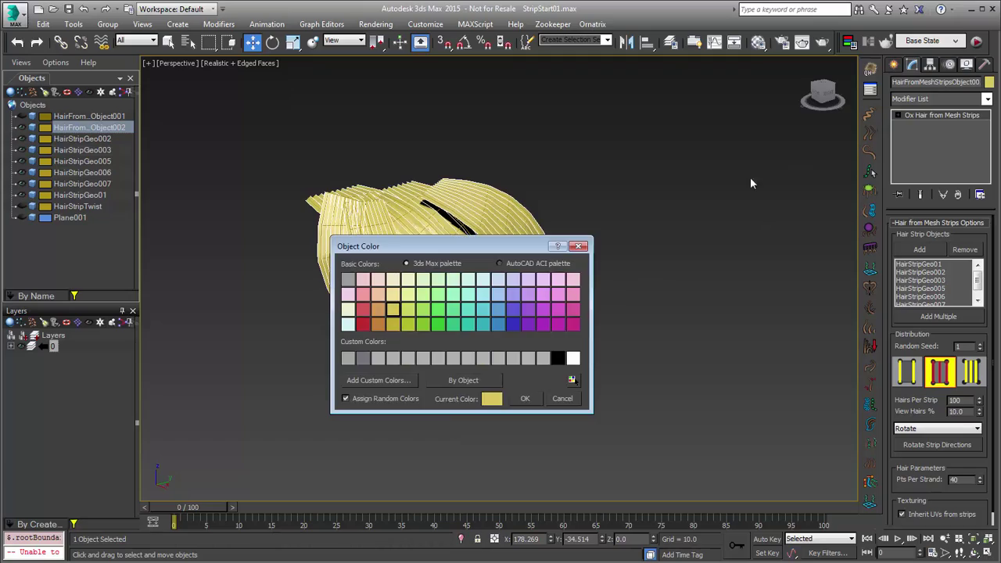
click(514, 323)
click(524, 400)
alt+middle_drag(524, 400, 357, 350)
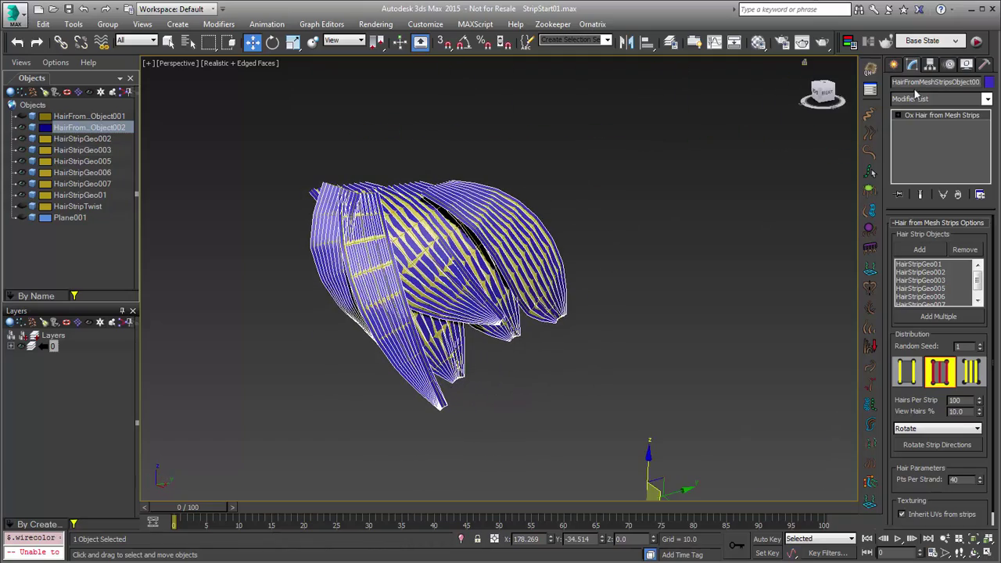
Step: Add an Ox Render Settings modifier to the blue hair object and inspect the hairs along the strips
click(919, 99)
key(o)
click(926, 462)
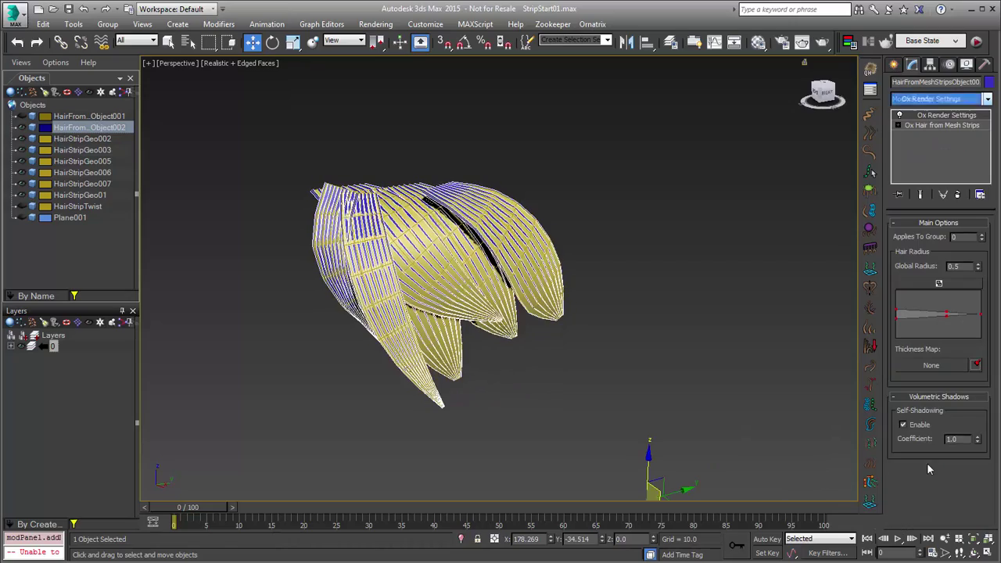
alt+middle_drag(448, 303, 489, 306)
scroll(489, 305, up, 4)
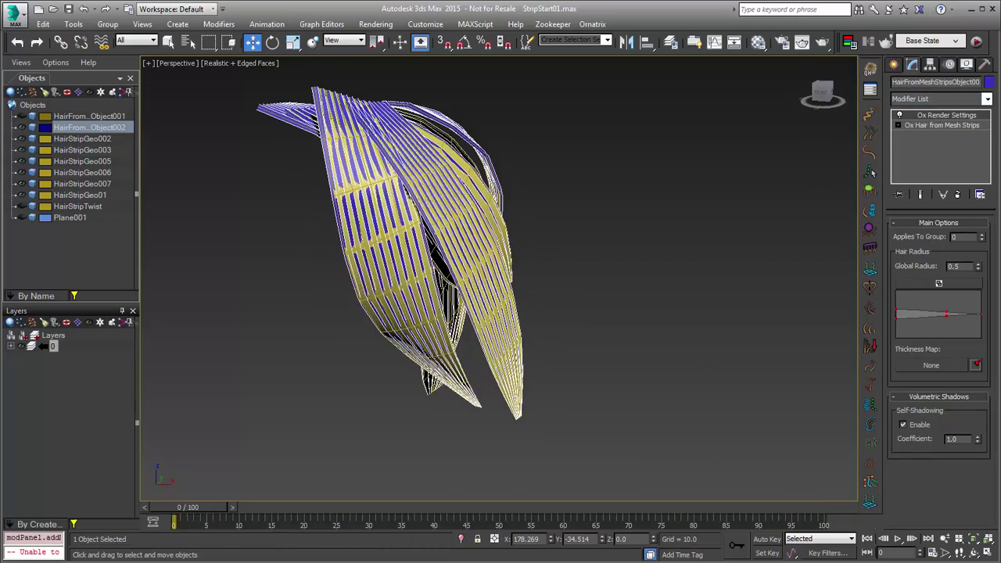
alt+middle_drag(541, 356, 488, 354)
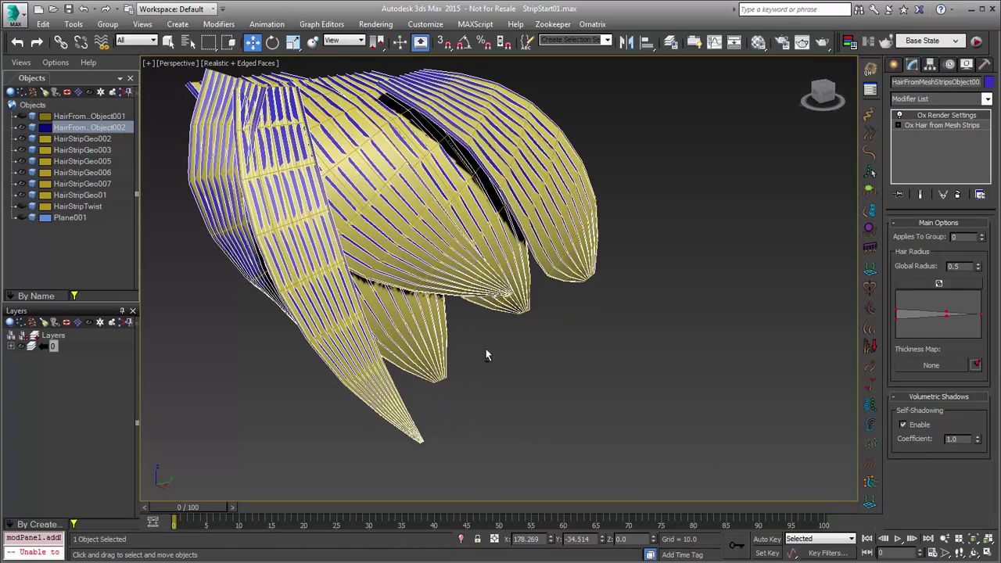
Step: Turn off Edged Faces in the viewport and hide the six HairStripGeo meshes so only the hair is displayed
click(242, 63)
click(279, 118)
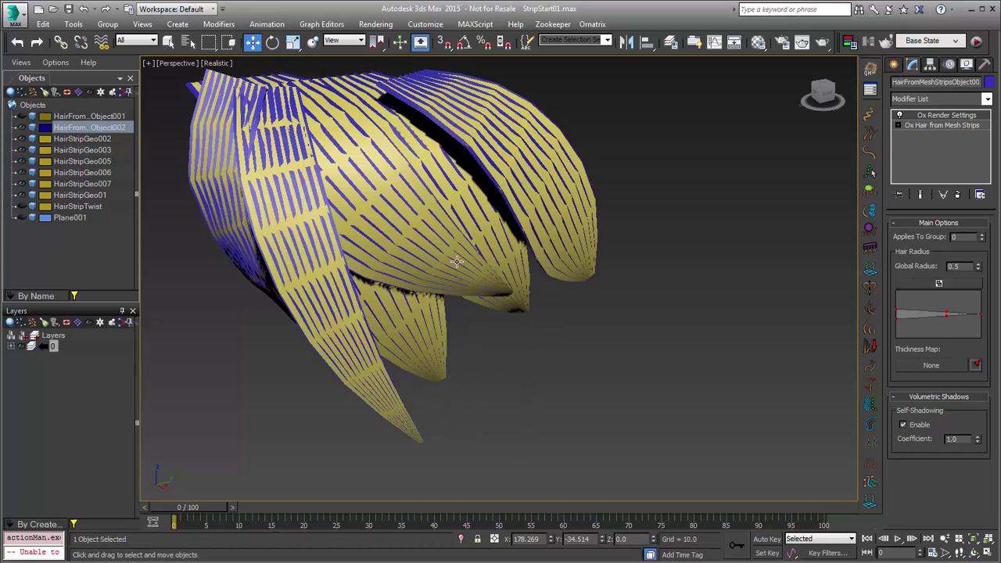
mouse_move(458, 262)
alt+middle_down()
mouse_move(516, 310)
mouse_move(509, 260)
alt+middle_up()
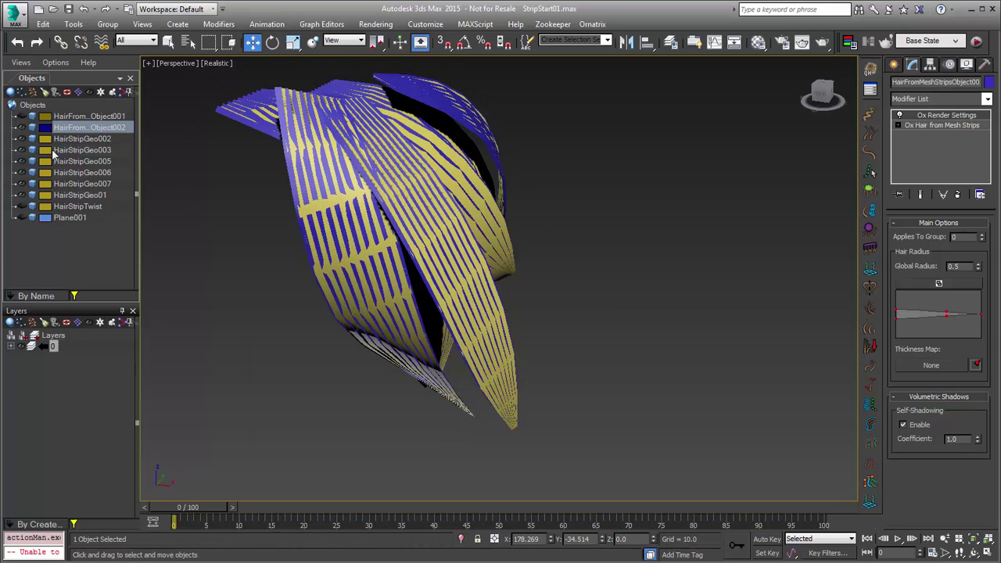
drag(23, 139, 23, 195)
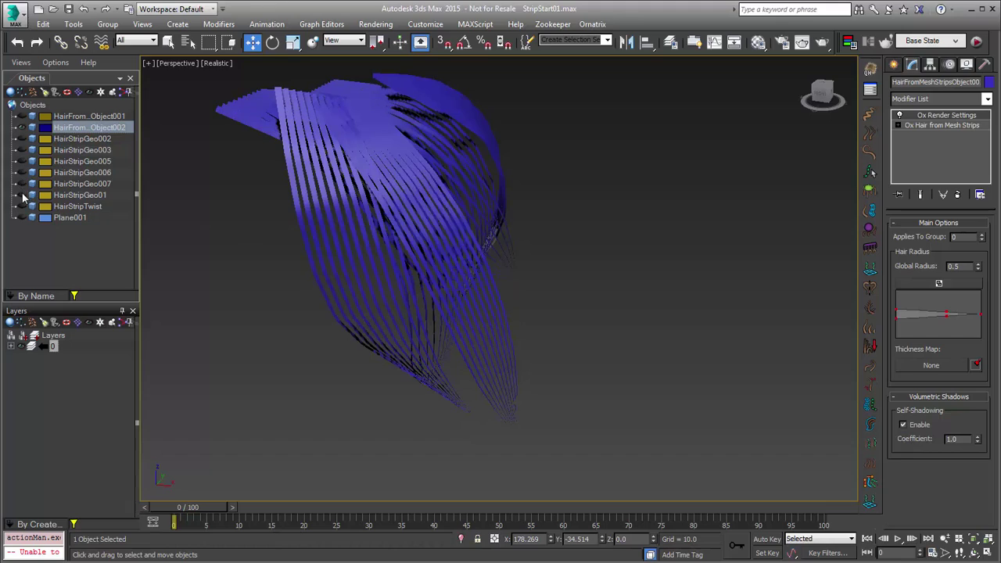
alt+middle_drag(597, 270, 443, 270)
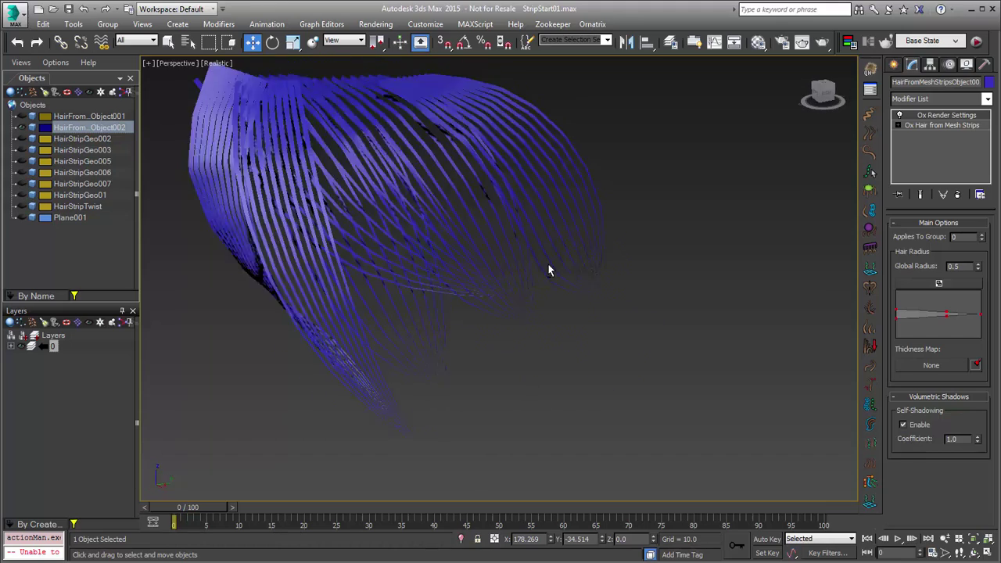
alt+middle_drag(548, 266, 566, 274)
Step: In Ox Hair from Mesh Strips, show the end result, choose the third distribution mode and set View Hairs to 50%
click(941, 126)
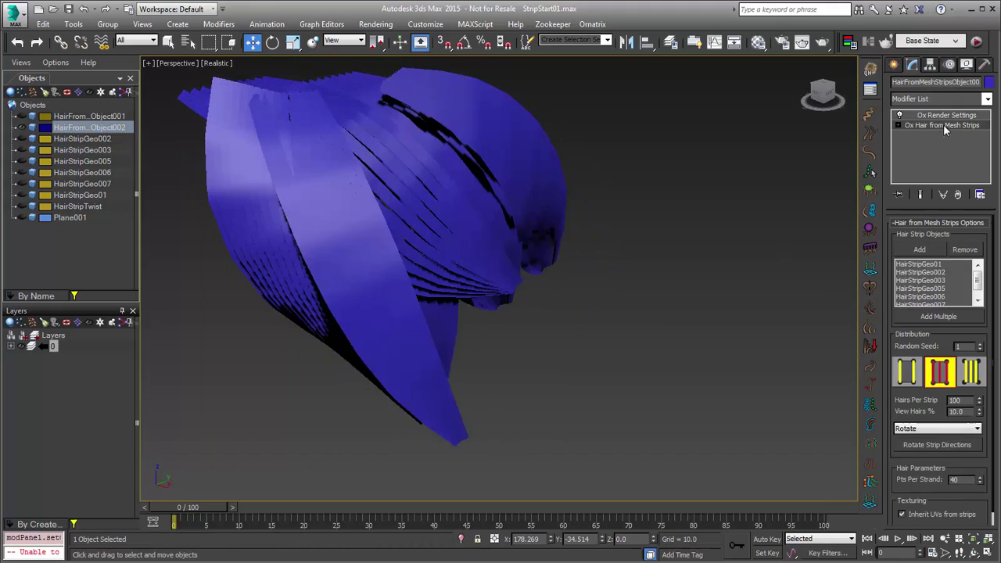
click(921, 195)
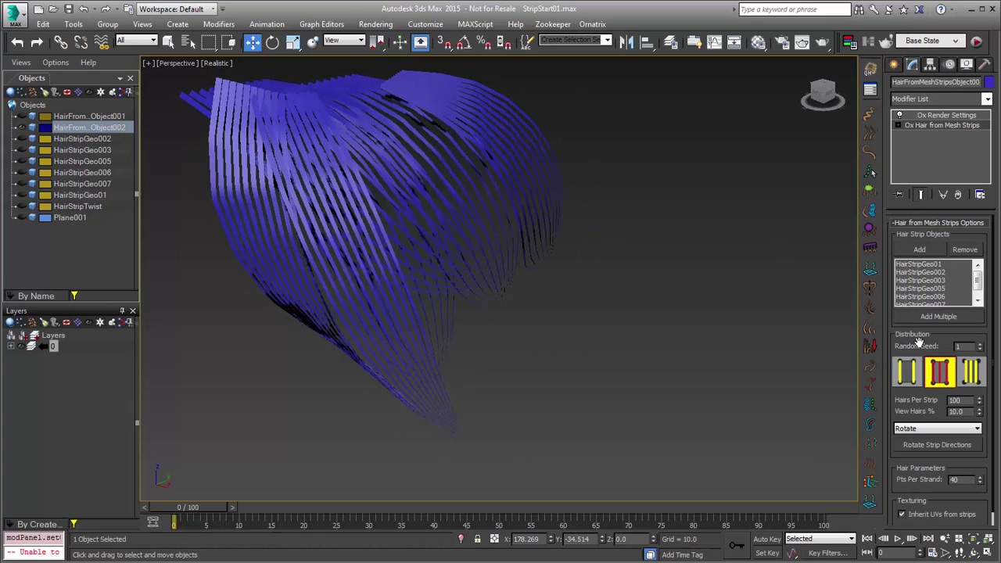
click(971, 373)
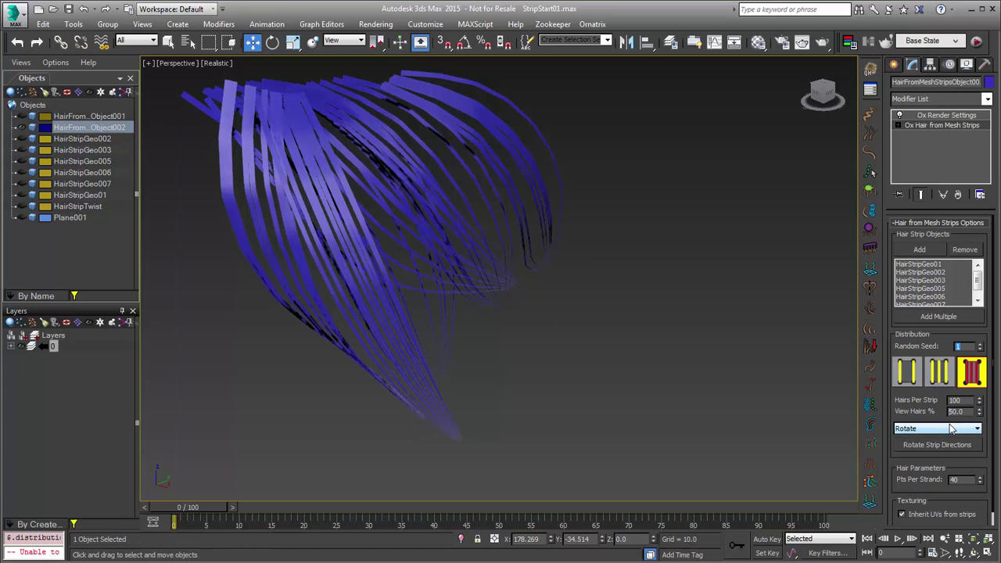
key(Return)
Step: Set the Global Radius to 0.2 in Ox Render Settings and unhide the six HairStripGeo meshes
click(943, 116)
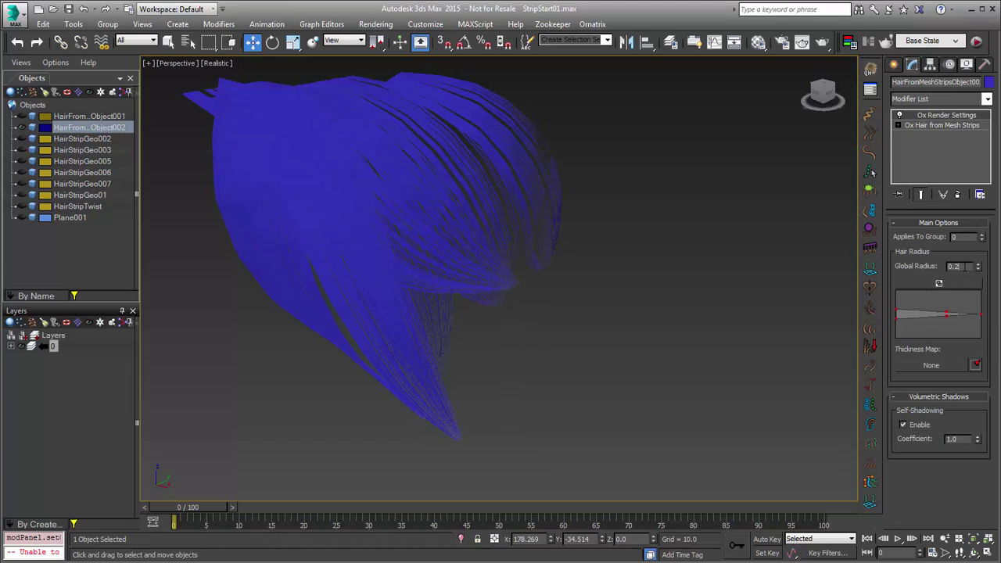
alt+middle_drag(493, 203, 360, 257)
drag(22, 138, 24, 195)
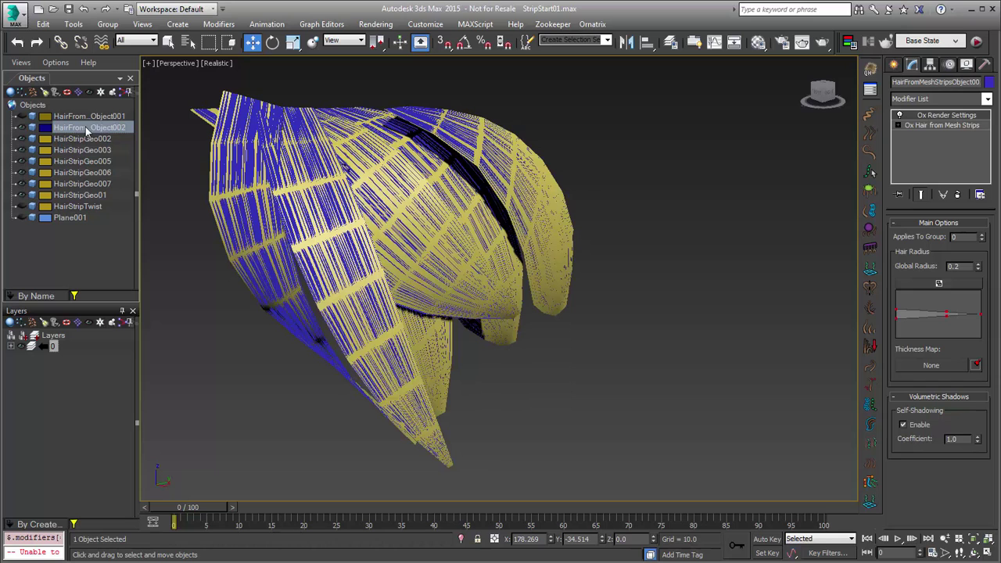
Step: Select the six HairStripGeo meshes and add a shared Noise modifier to them
drag(86, 141, 89, 200)
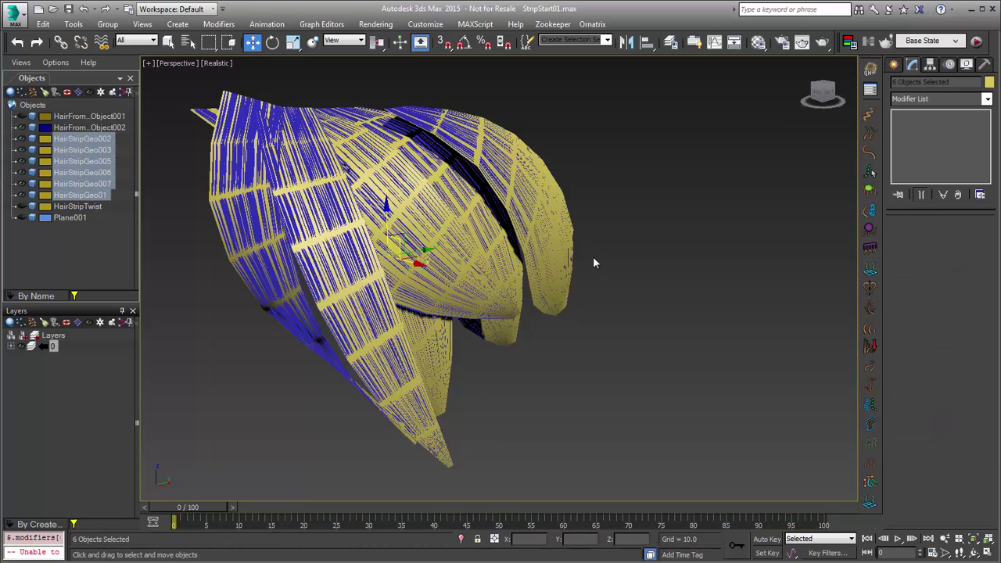
click(957, 98)
key(n)
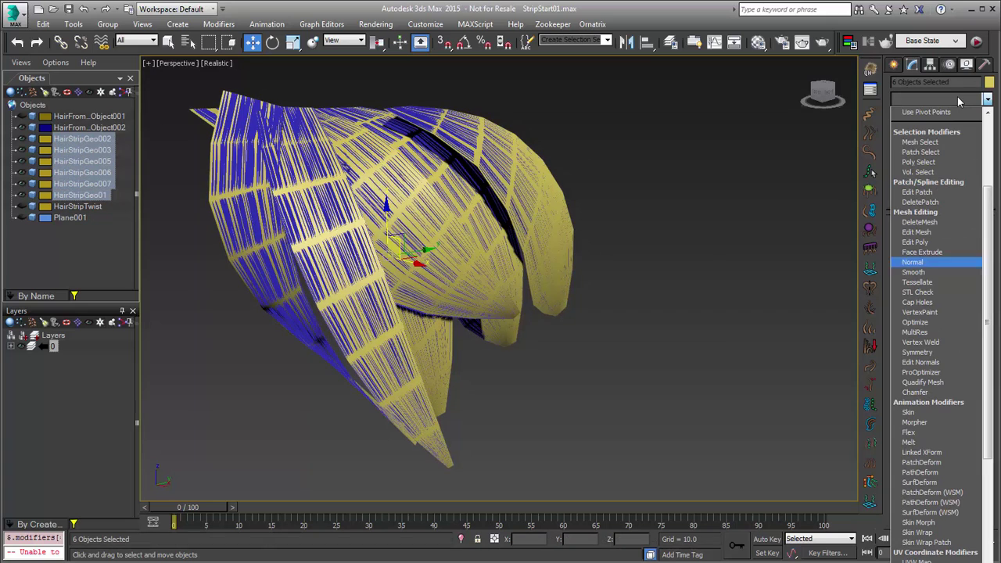
key(n)
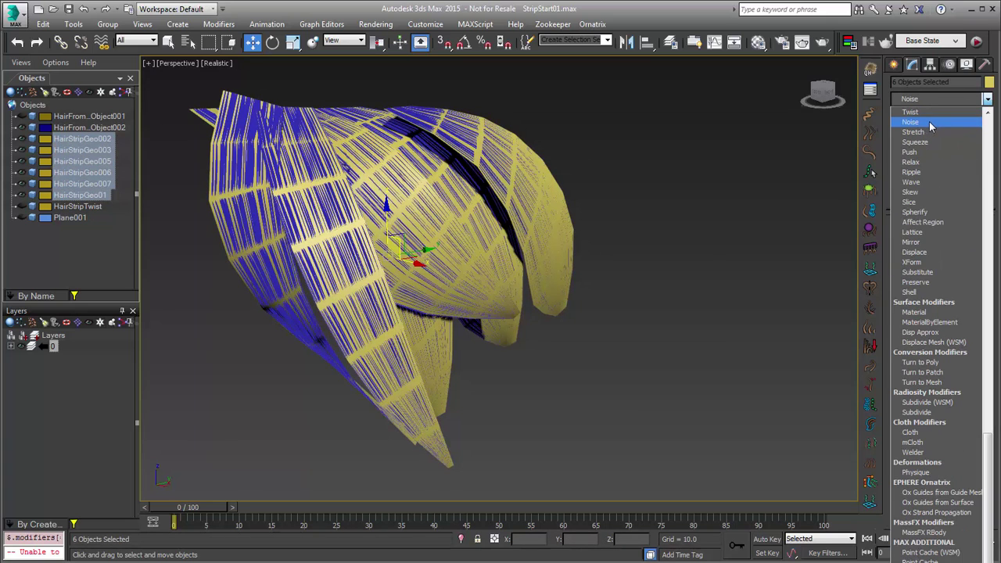
click(929, 122)
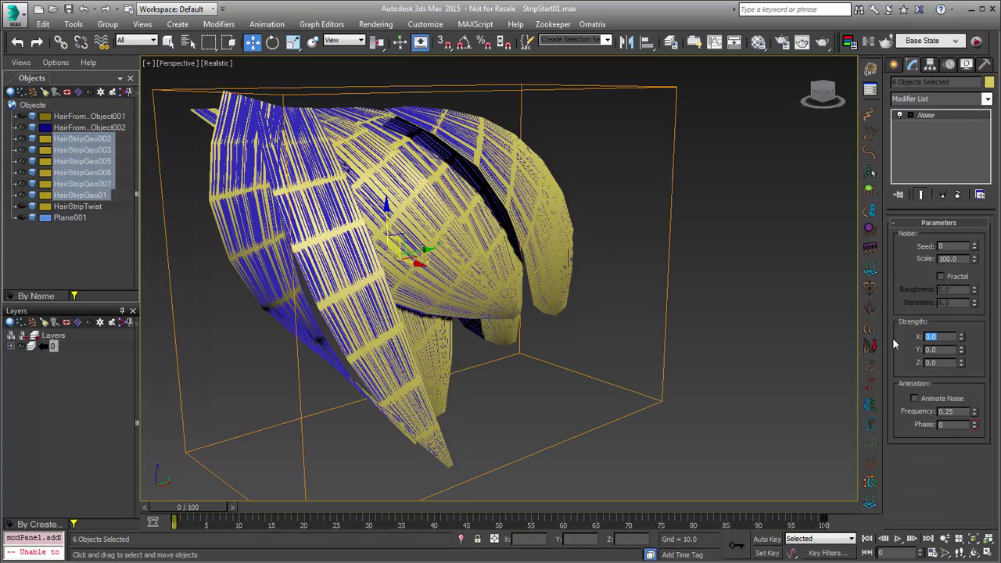
Step: Set the Noise modifier's strength to 3 in X, Y and Z
text(3)
key(Tab)
text(3)
key(Tab)
text(3)
key(Return)
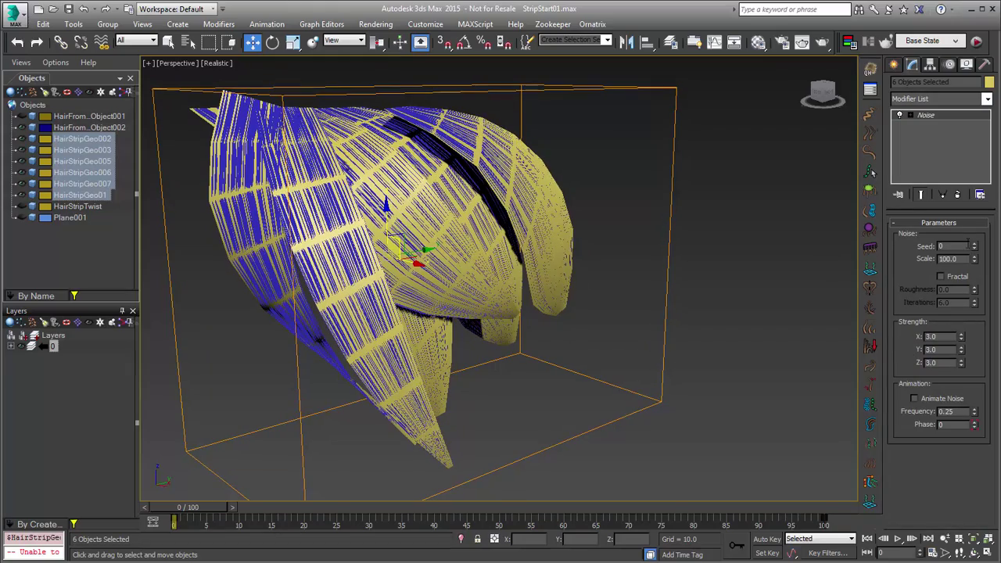
Step: Enable Fractal noise with a scale of 15, and hide the six HairStripGeo meshes
click(958, 278)
drag(973, 259, 972, 310)
mouse_move(408, 305)
alt+middle_down()
mouse_move(284, 313)
mouse_move(391, 296)
alt+middle_up()
click(21, 139)
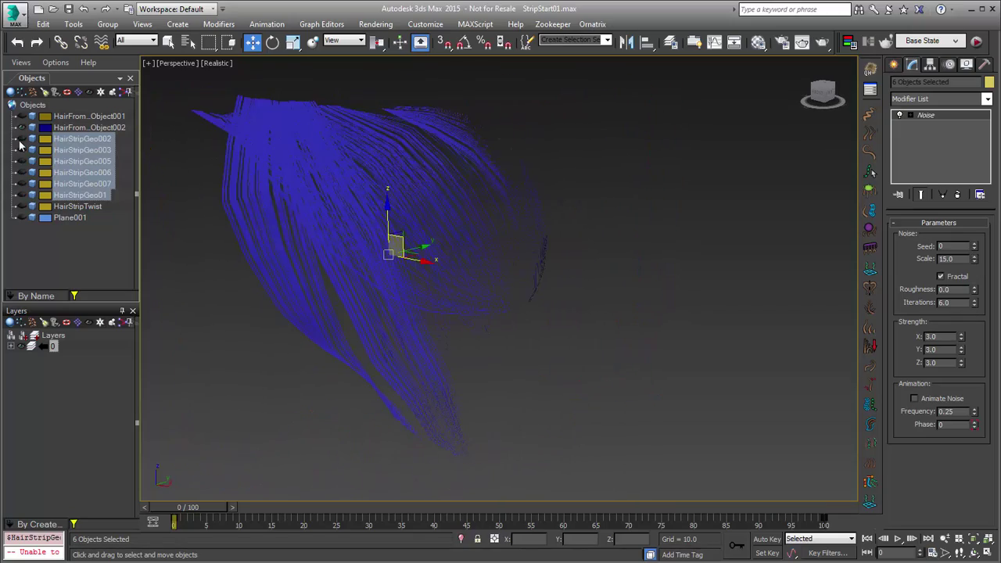
Step: Add an Ox Strand Frizz modifier above Ox Render Settings on the blue mesh-strip hair object
click(440, 193)
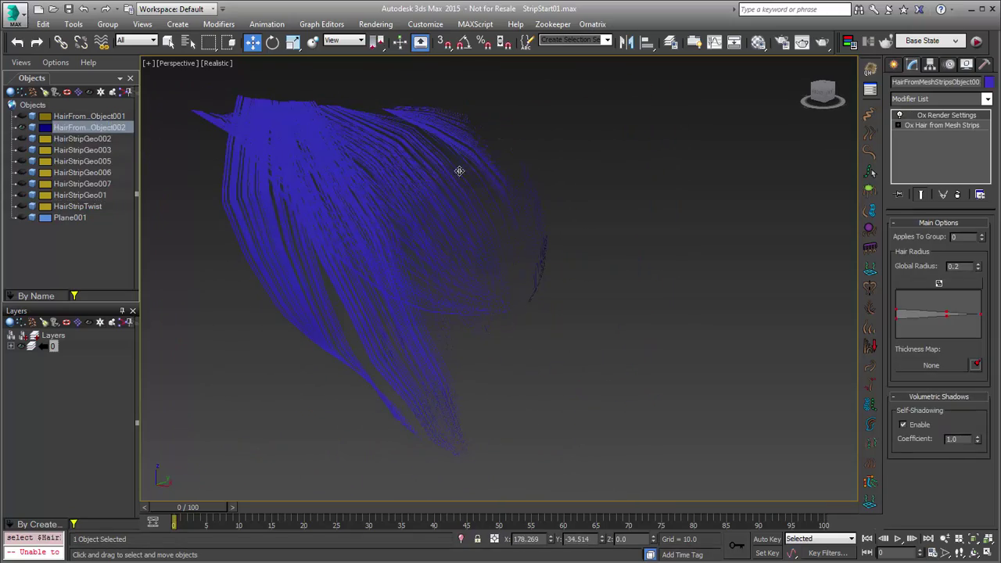
click(958, 125)
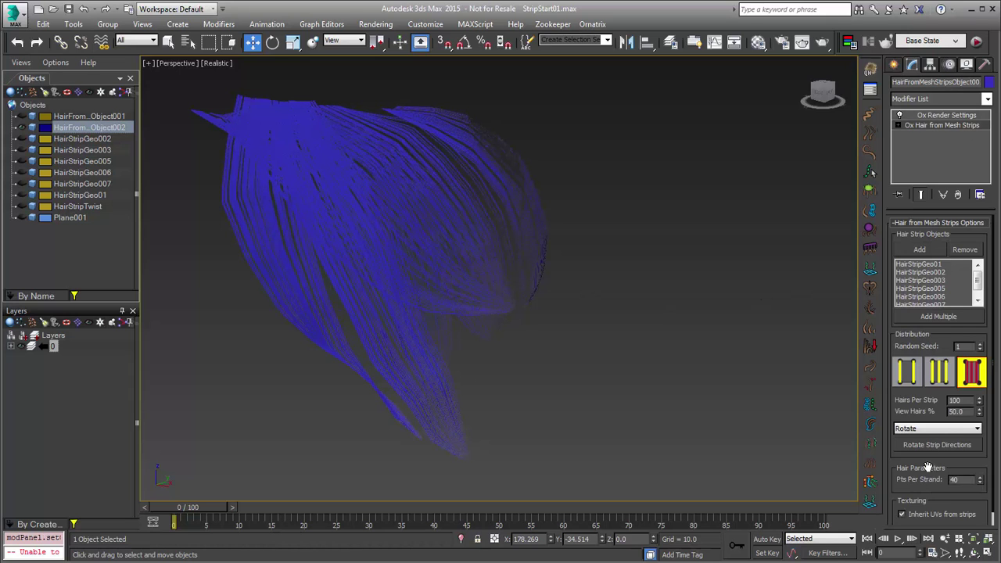
click(930, 116)
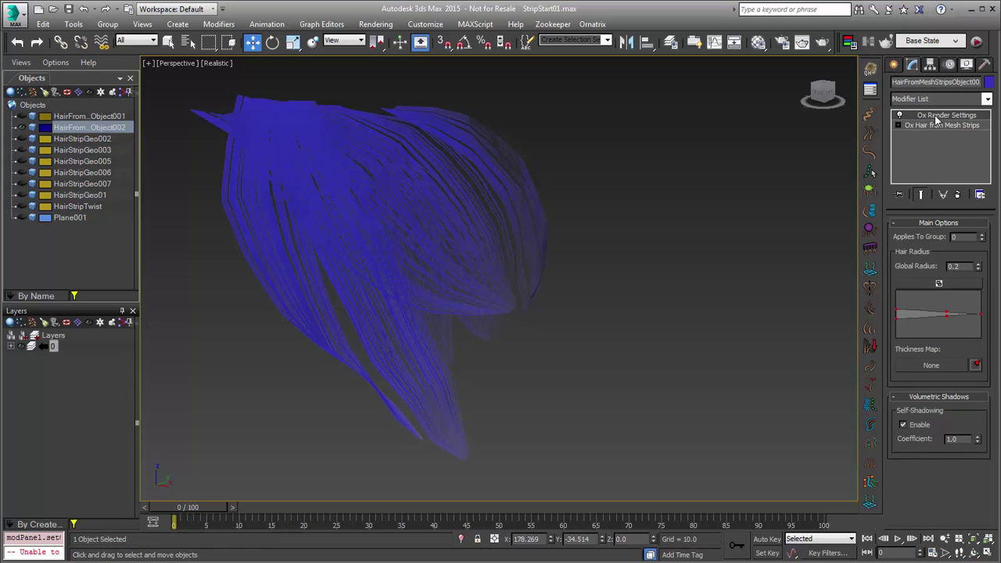
click(868, 116)
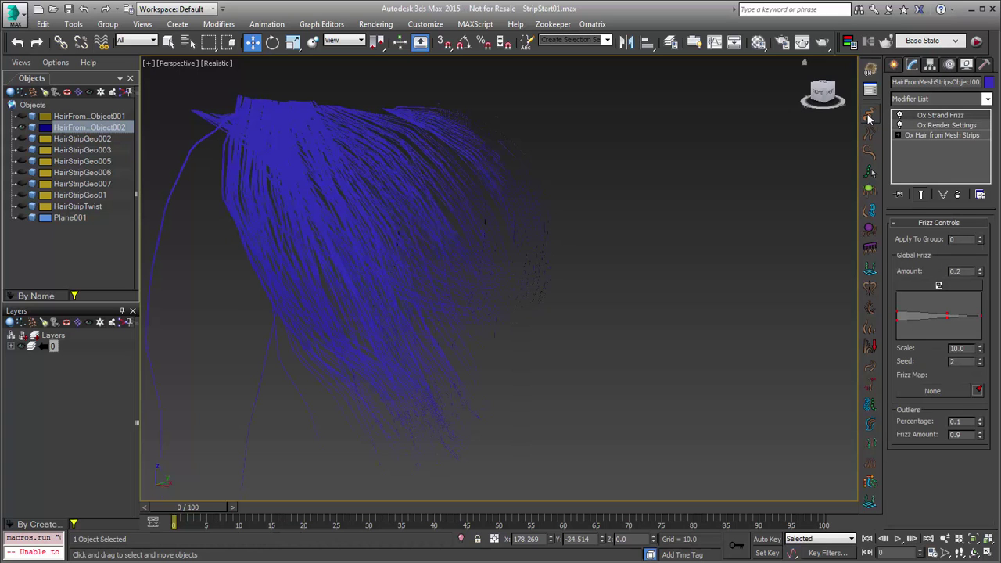
Step: Set the Strand Frizz outliers percentage to 0 and the global frizz amount to 0.12
click(980, 424)
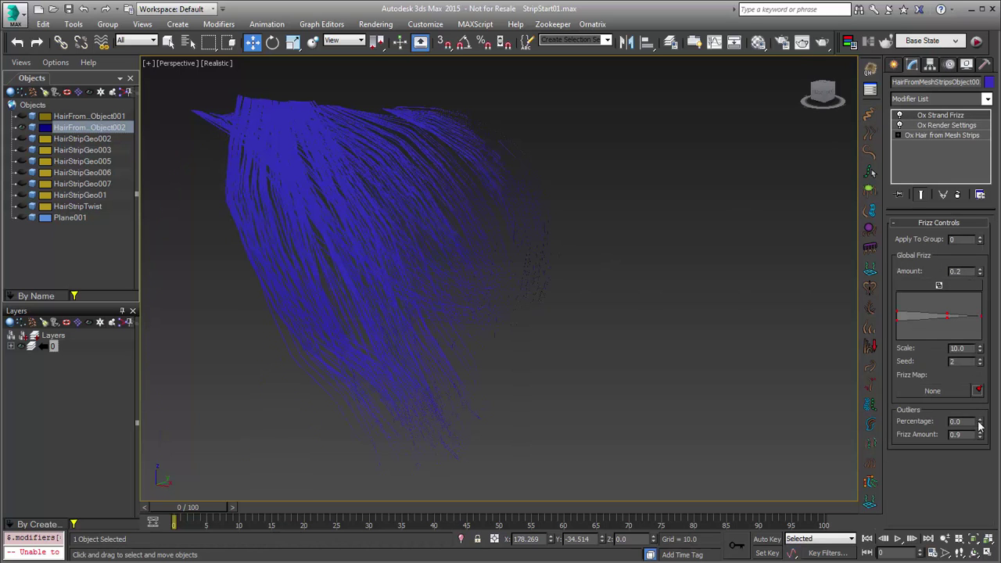
click(980, 274)
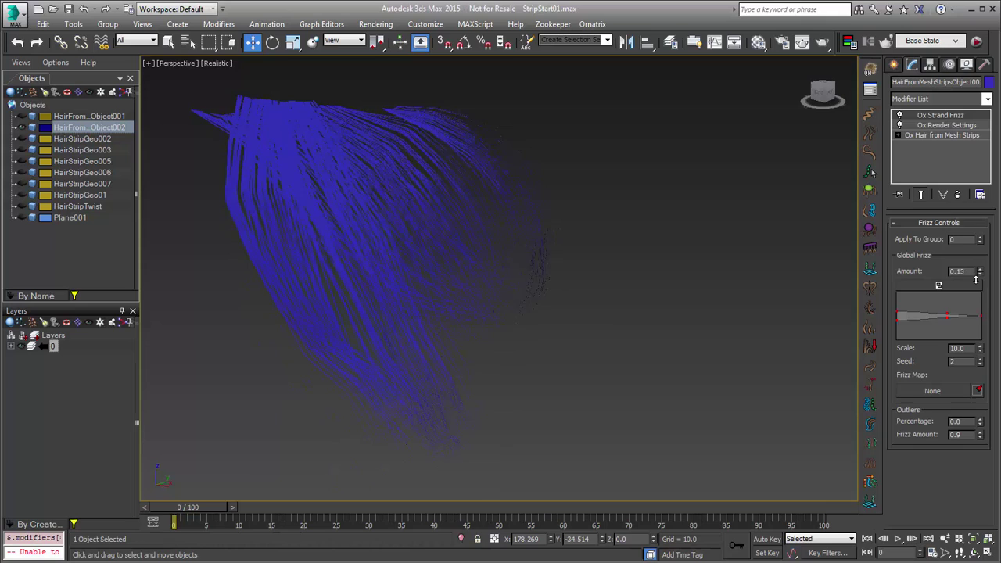
drag(976, 276, 976, 276)
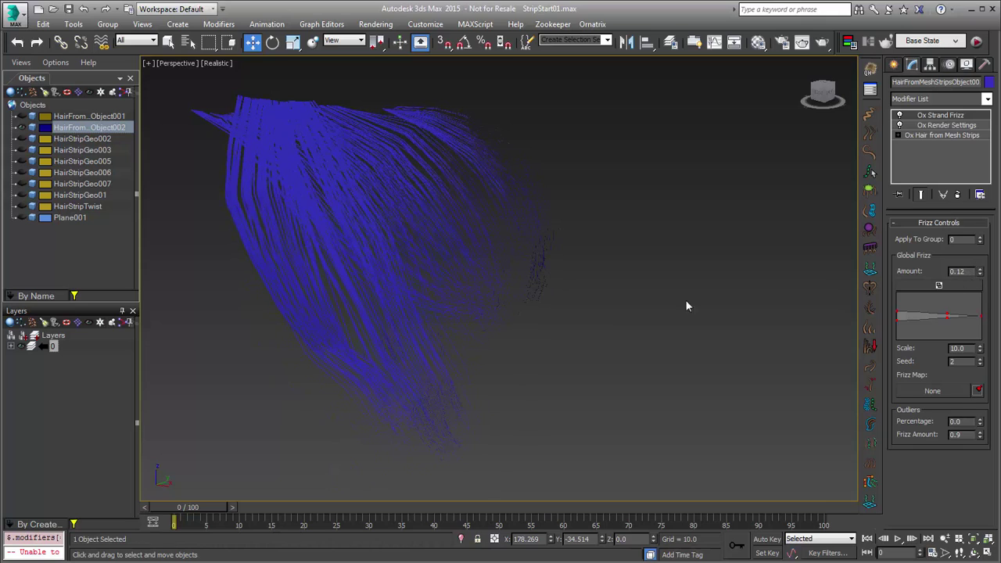
alt+middle_drag(495, 301, 475, 297)
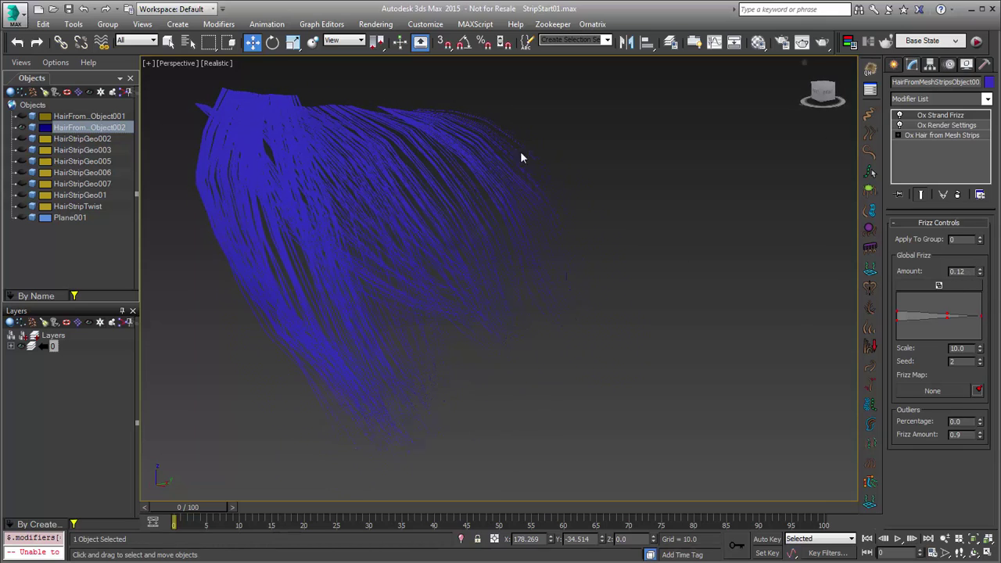
alt+middle_drag(360, 239, 414, 242)
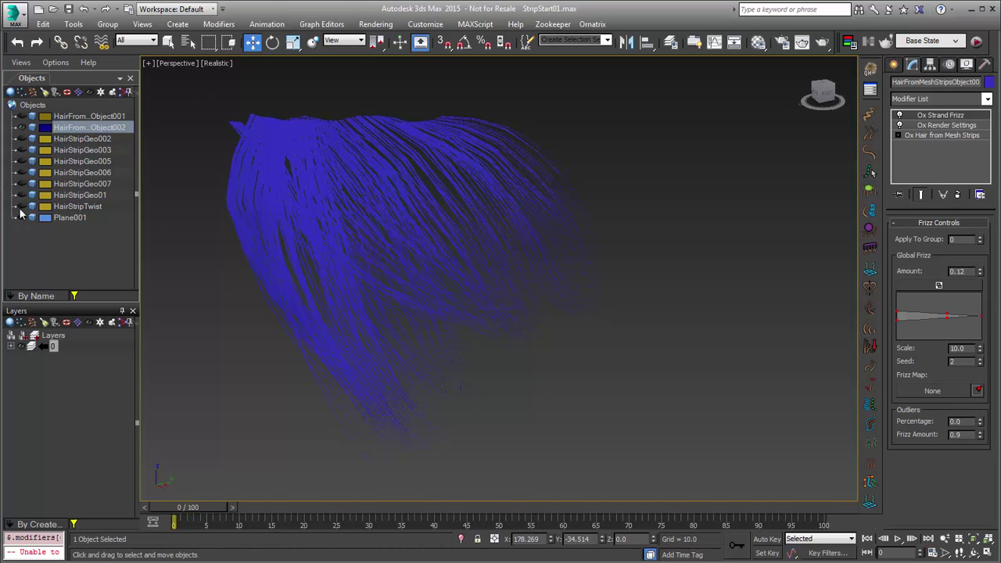
Step: Unhide and select the HairStripTwist mesh, and switch its Twist modifier off and back on to compare the shape
click(76, 251)
click(22, 206)
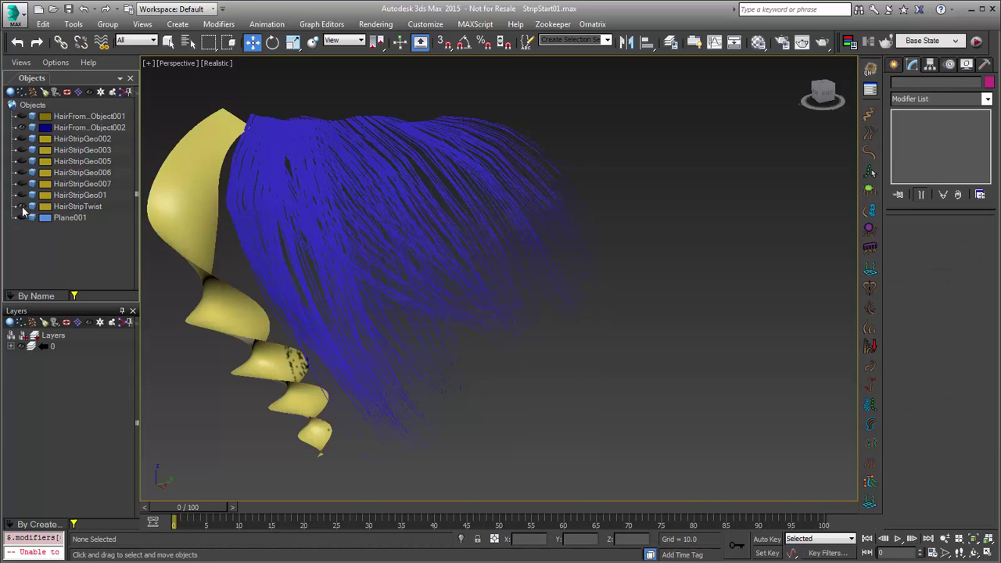
alt+middle_drag(308, 218, 322, 208)
click(317, 196)
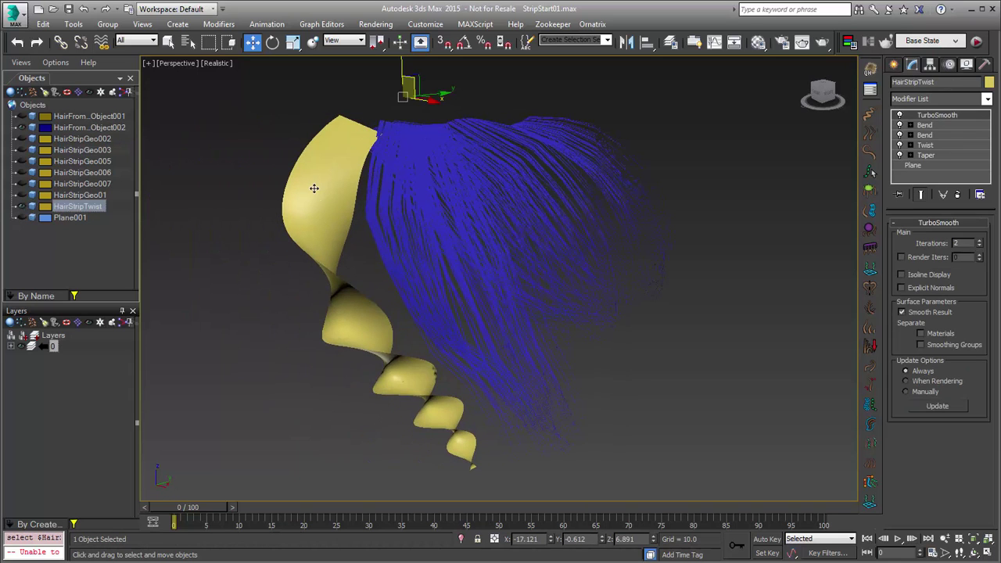
click(926, 147)
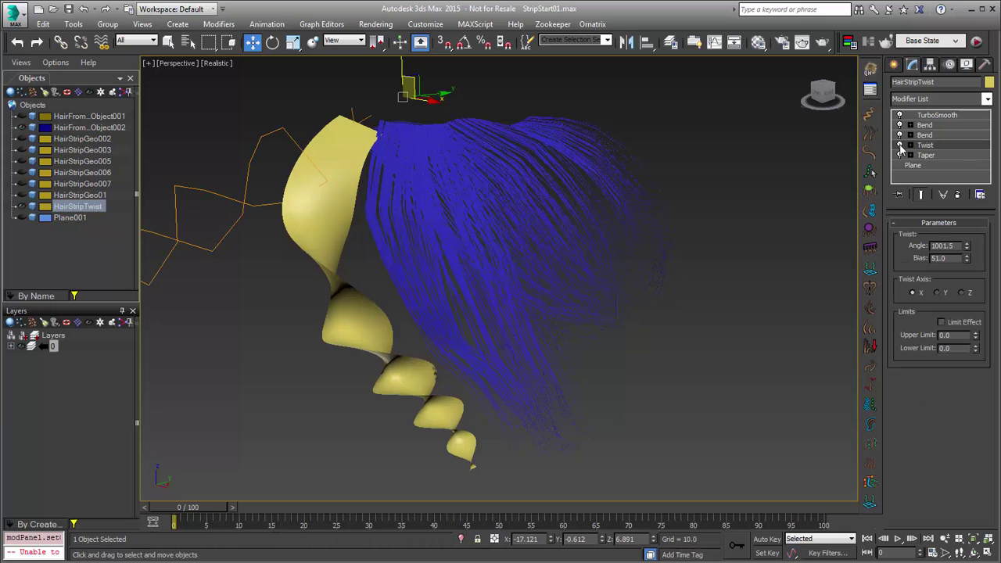
click(900, 146)
click(900, 146)
Step: Add the HairStripTwist mesh to the strip objects of the blue hair's Ox Hair from Mesh Strips modifier
click(425, 188)
click(929, 136)
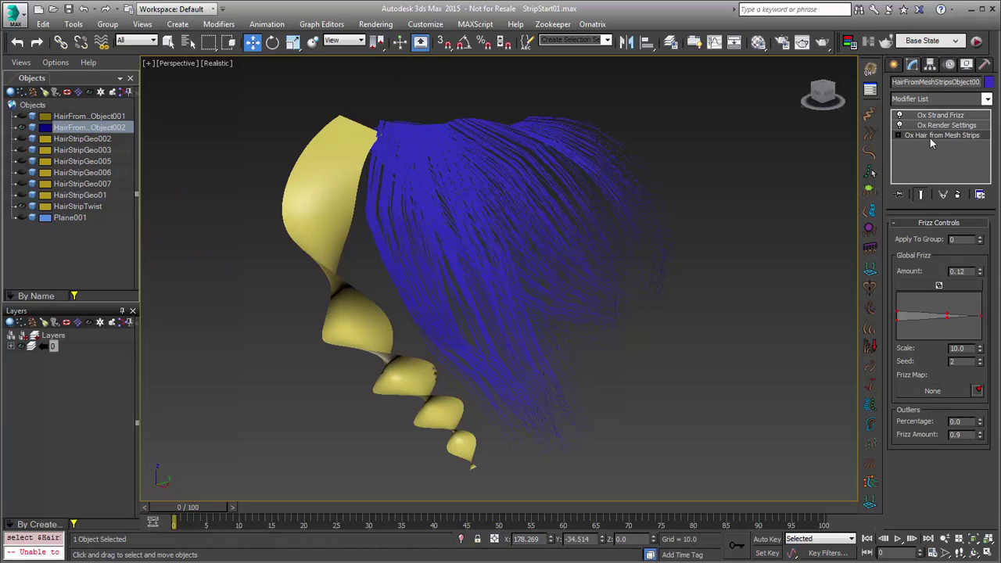
alt+middle_drag(436, 326, 276, 207)
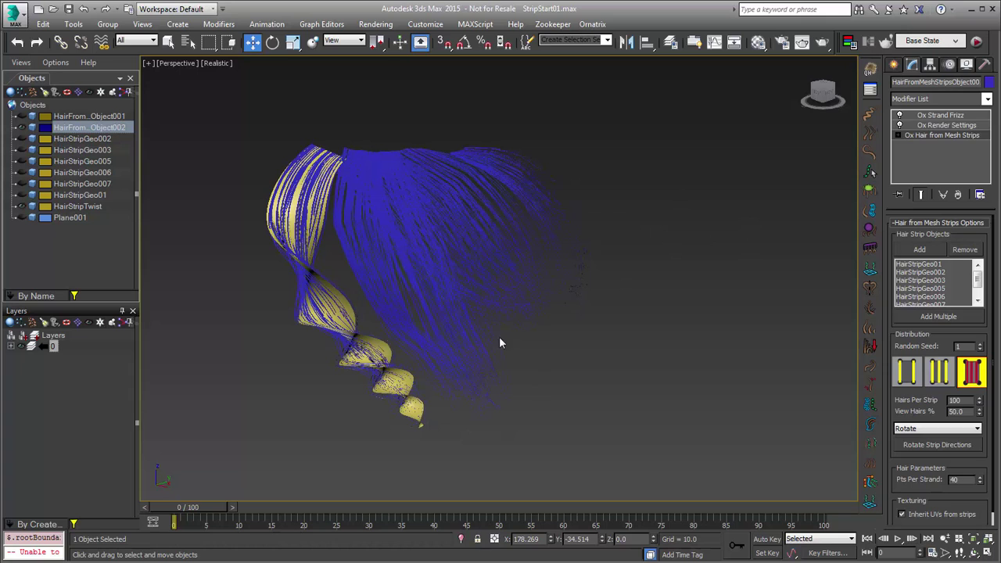
Step: With Auto Key on at frame 5, reset HairStripTwist's Twist angle, and scrub the animation back to frame 4 to inspect the hair
drag(197, 509, 237, 512)
key(n)
key(period)
key(w)
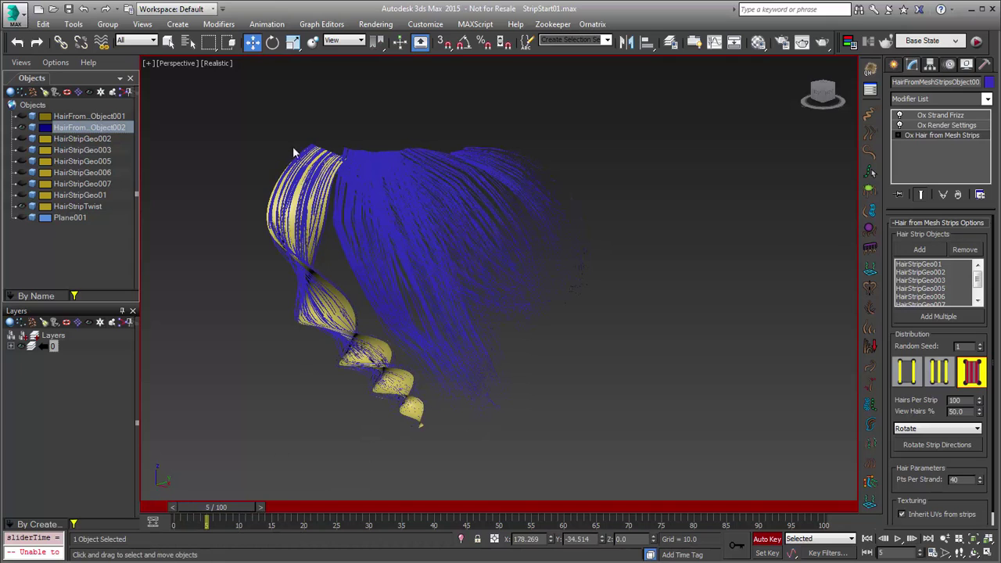
click(70, 206)
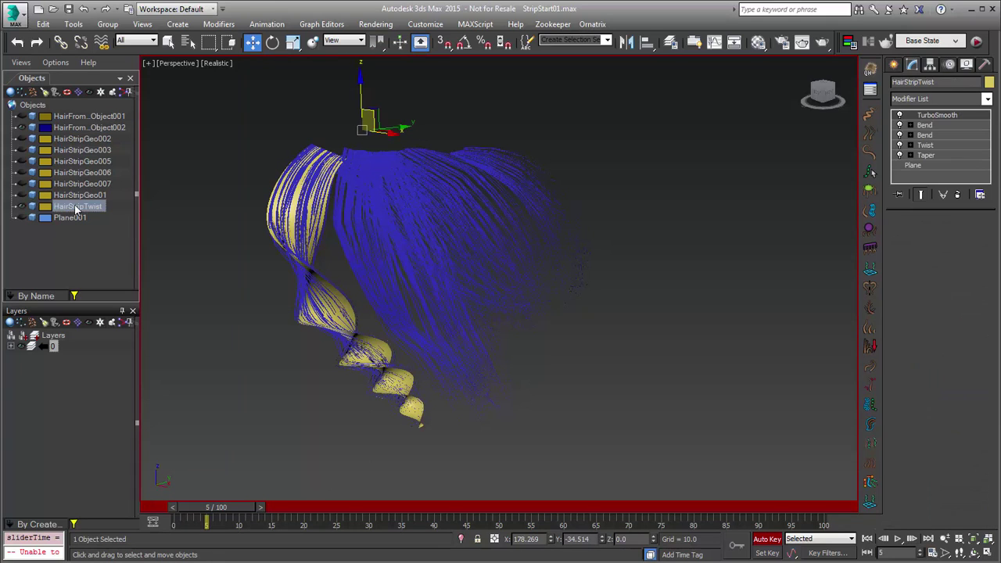
click(931, 146)
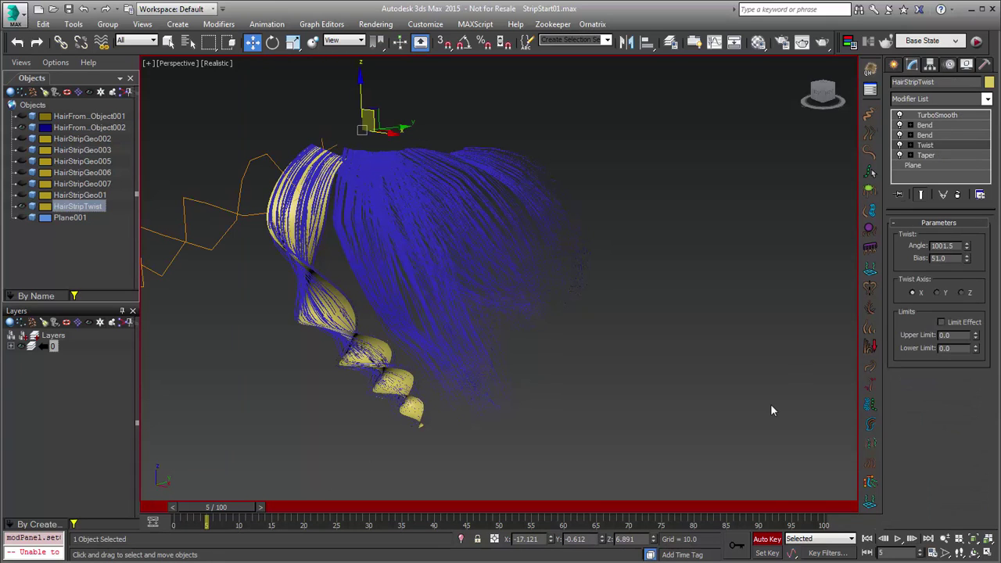
right_click(967, 249)
mouse_move(253, 513)
mouse_down()
mouse_move(174, 520)
mouse_move(297, 516)
mouse_move(188, 519)
mouse_move(248, 519)
mouse_up()
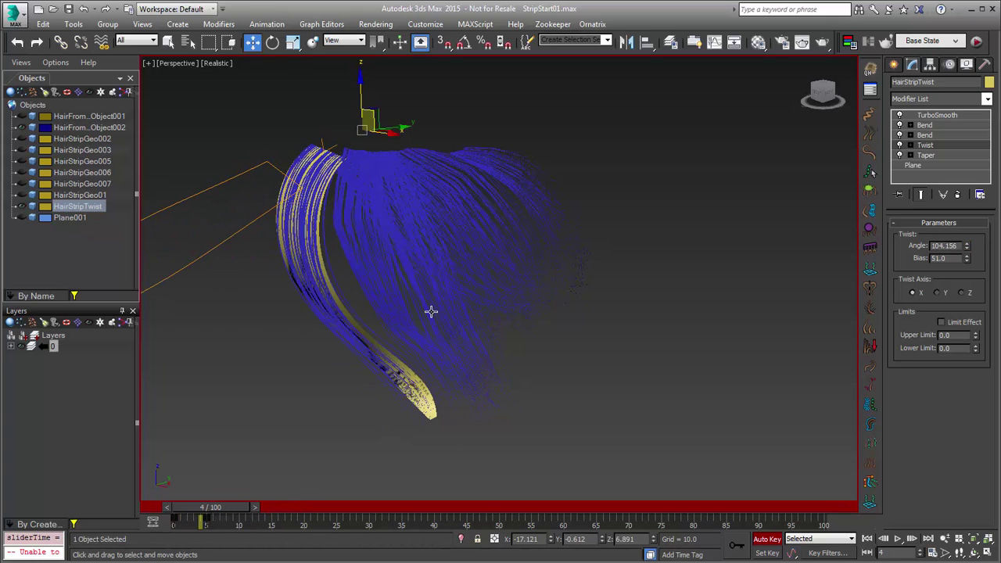
alt+middle_drag(431, 311, 417, 235)
scroll(435, 315, up, 2)
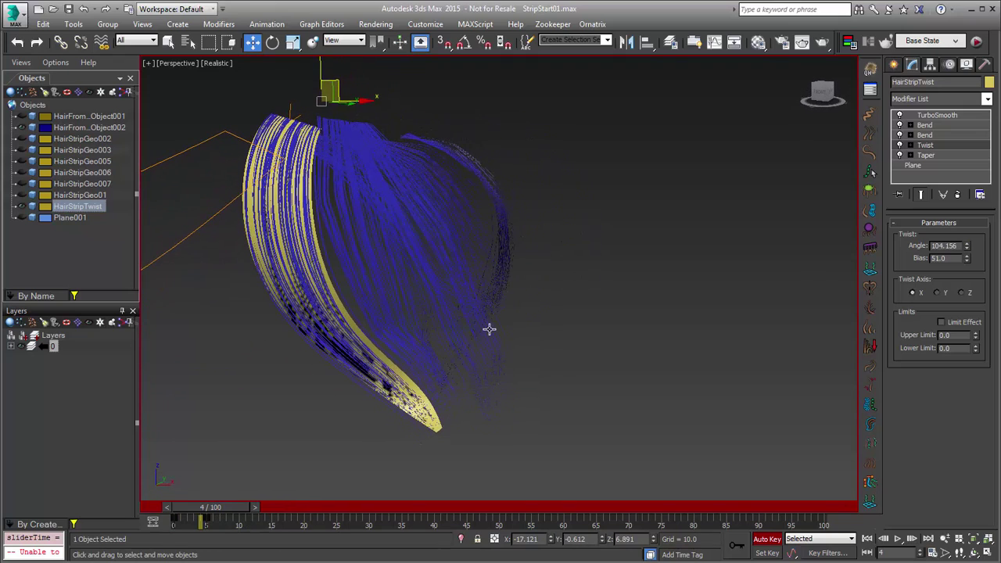
alt+middle_drag(488, 329, 440, 362)
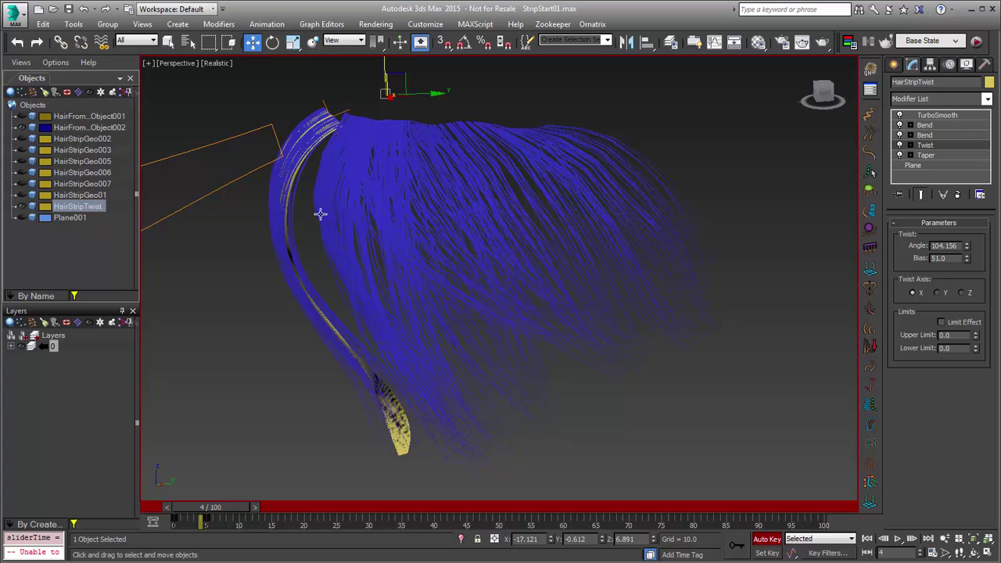
Step: Open the scene Airi_Japanese_woman_HighHeeled_StandardRender_Strips_Start01.max and examine the character's hair in a maximized perspective viewport
click(23, 17)
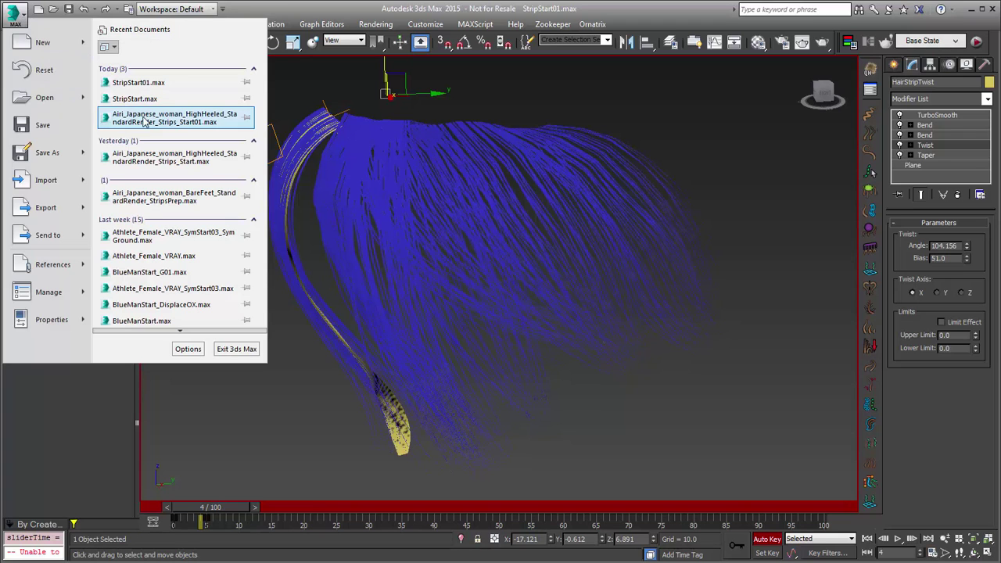
click(186, 129)
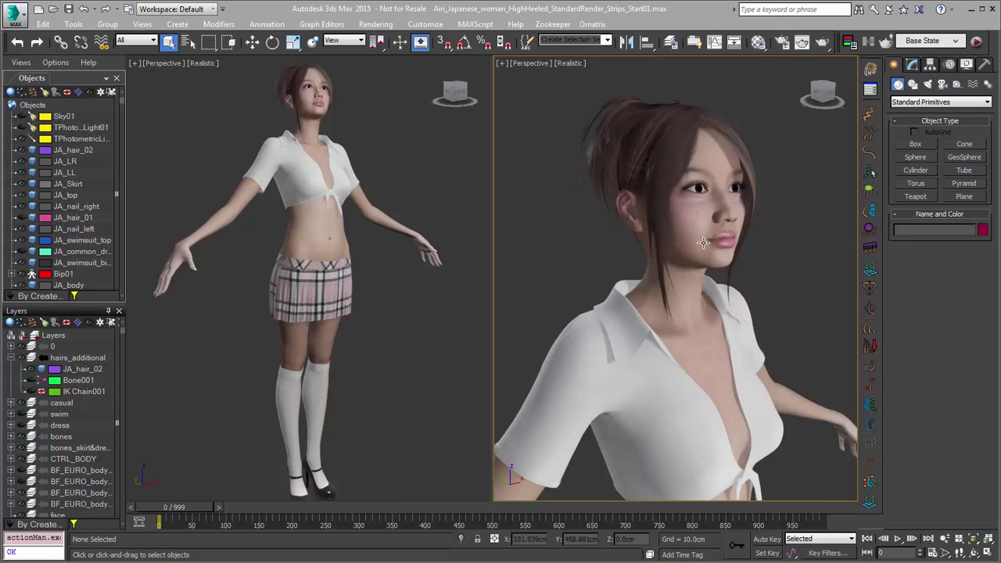
click(665, 138)
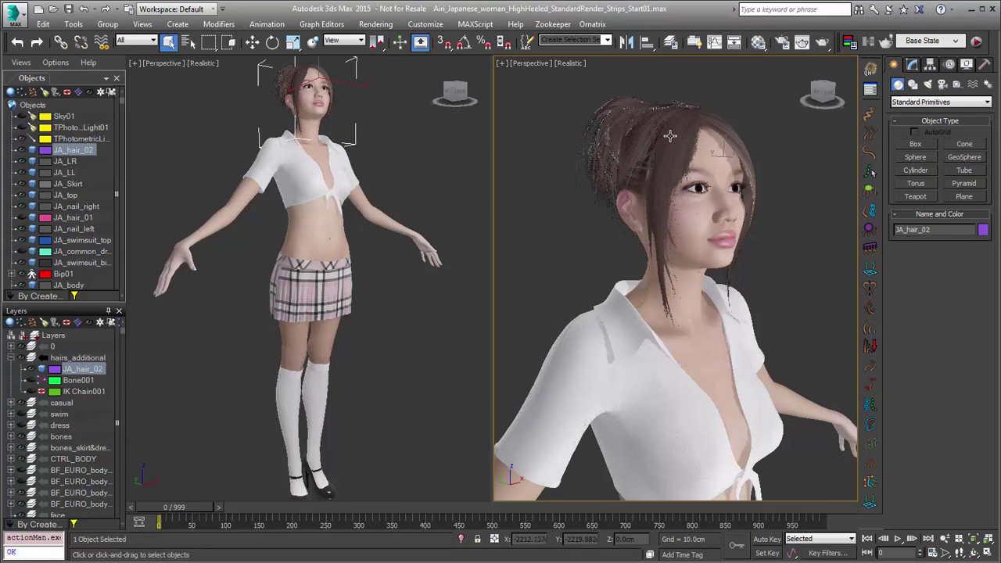
alt+middle_drag(759, 305, 662, 263)
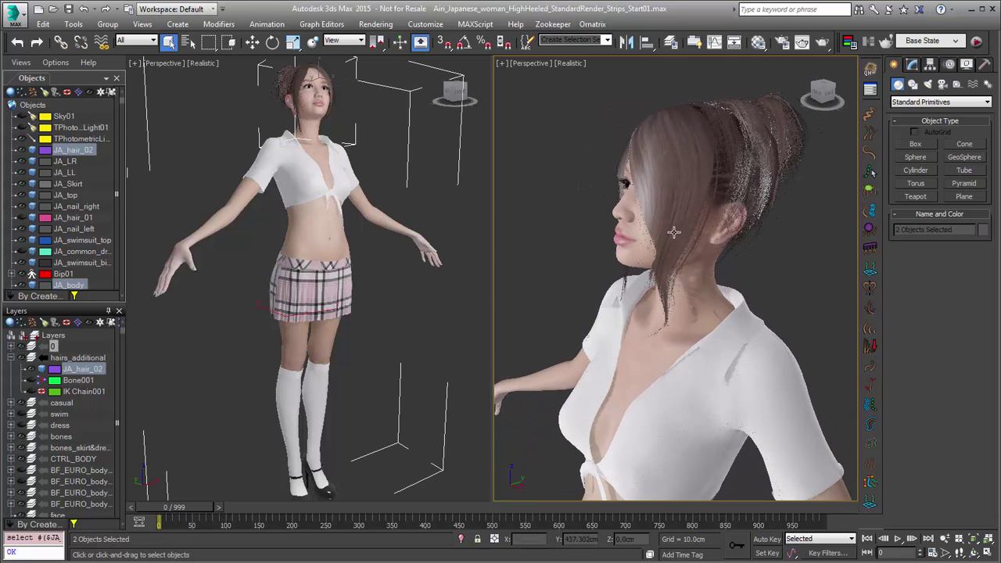
alt+middle_drag(575, 357, 716, 352)
key(alt+w)
alt+middle_drag(665, 326, 573, 321)
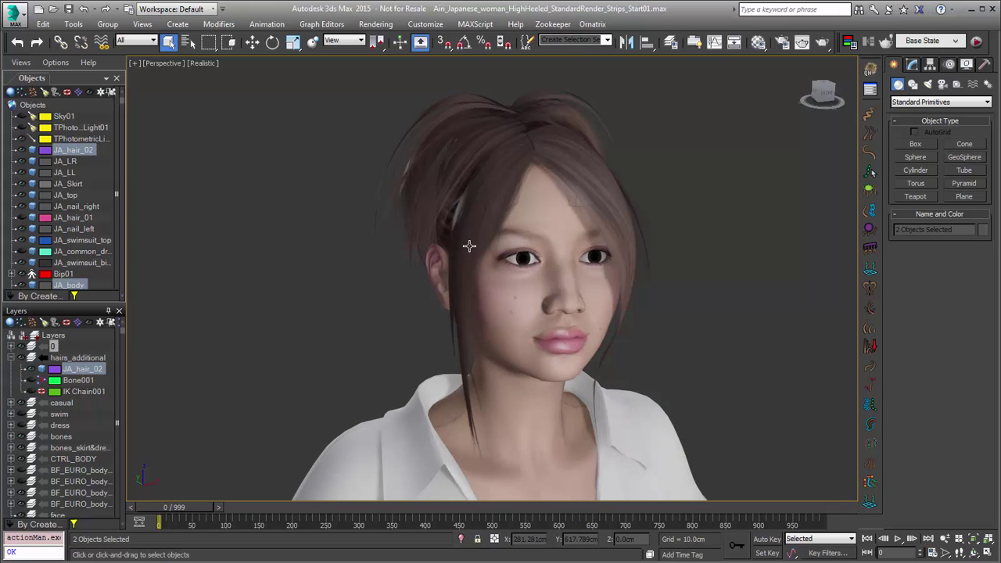
Step: Apply the HairP material to the JA_hair_02 mesh only
key(m)
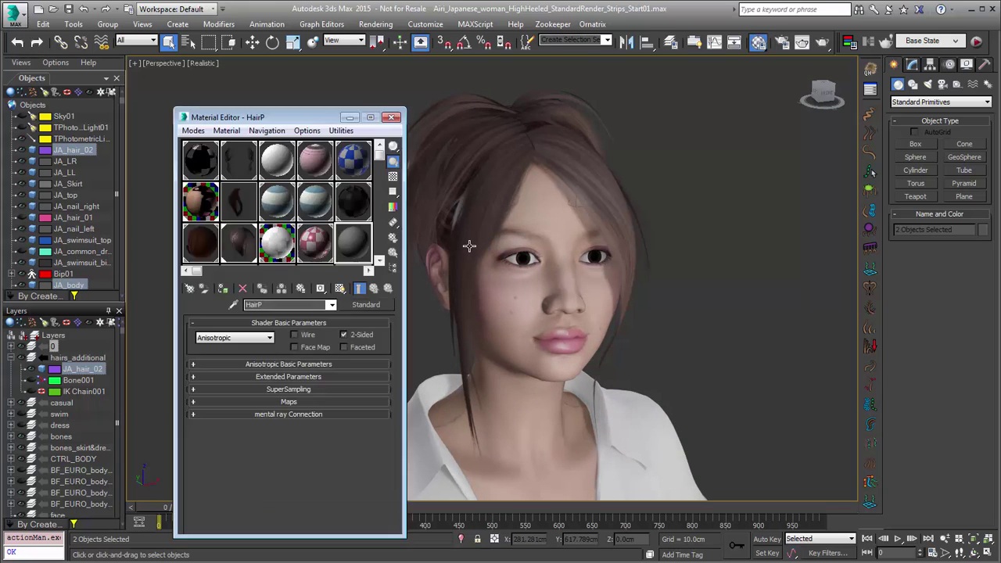
click(223, 289)
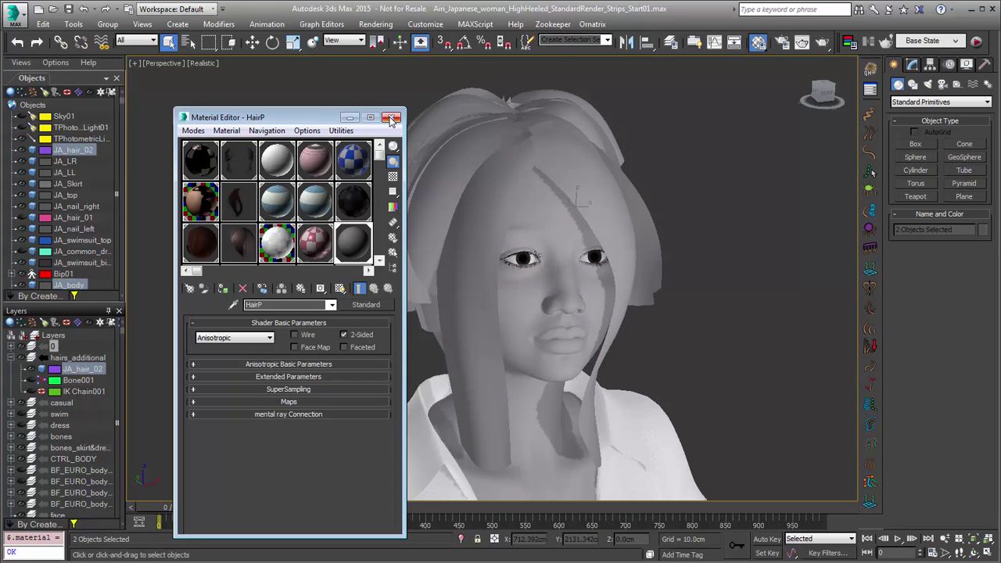
key(ctrl+z)
click(463, 134)
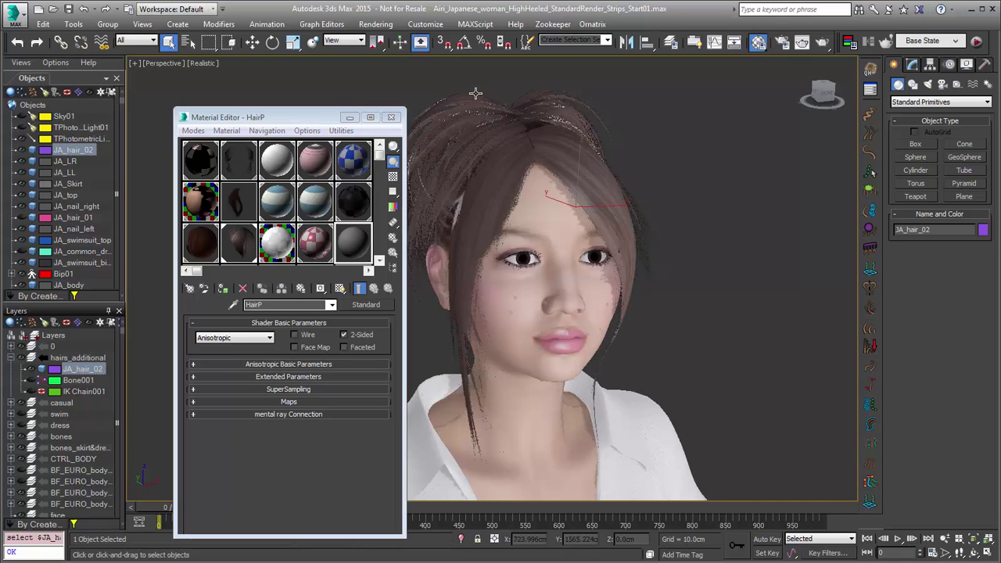
click(223, 289)
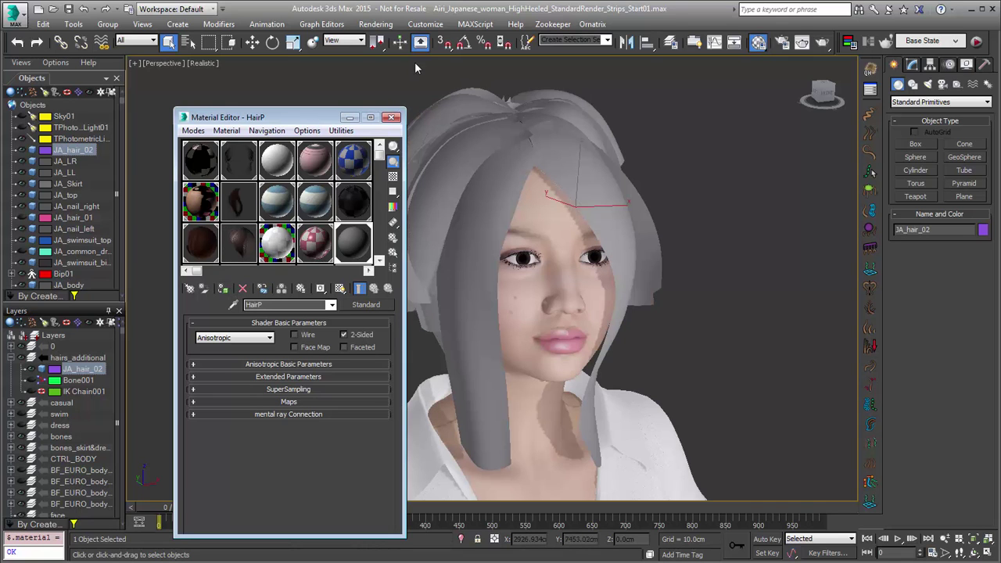
click(392, 118)
Step: Create an EPHERE Ornatrix Hair Strips object with AutoGrid on the side of the character's hair mesh
alt+middle_drag(380, 205, 573, 266)
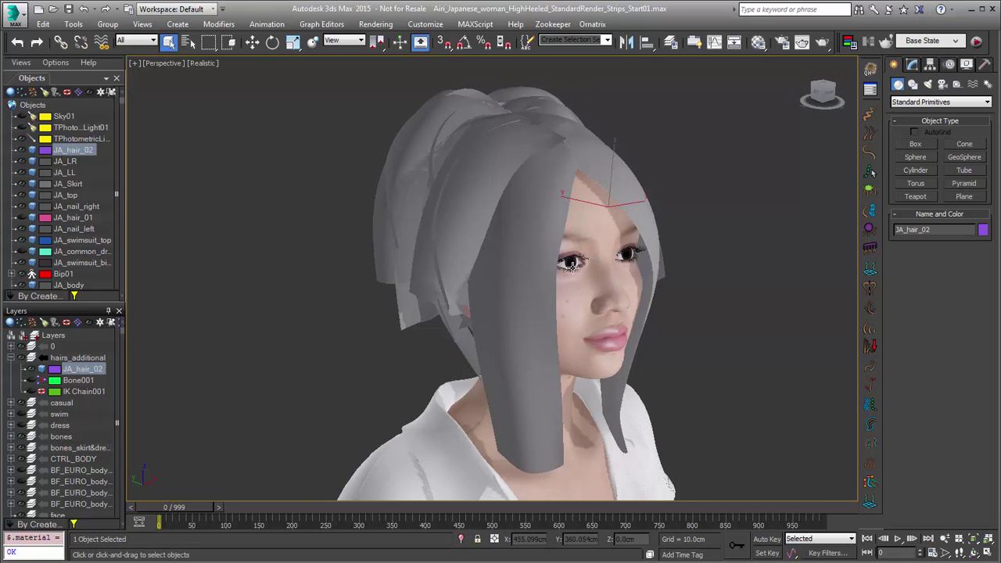
click(911, 103)
click(923, 229)
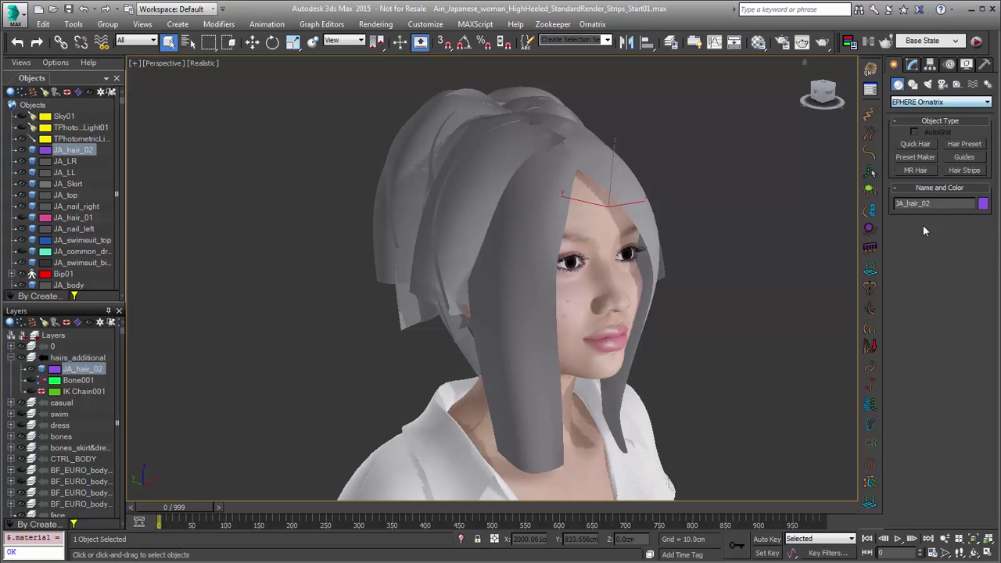
click(964, 169)
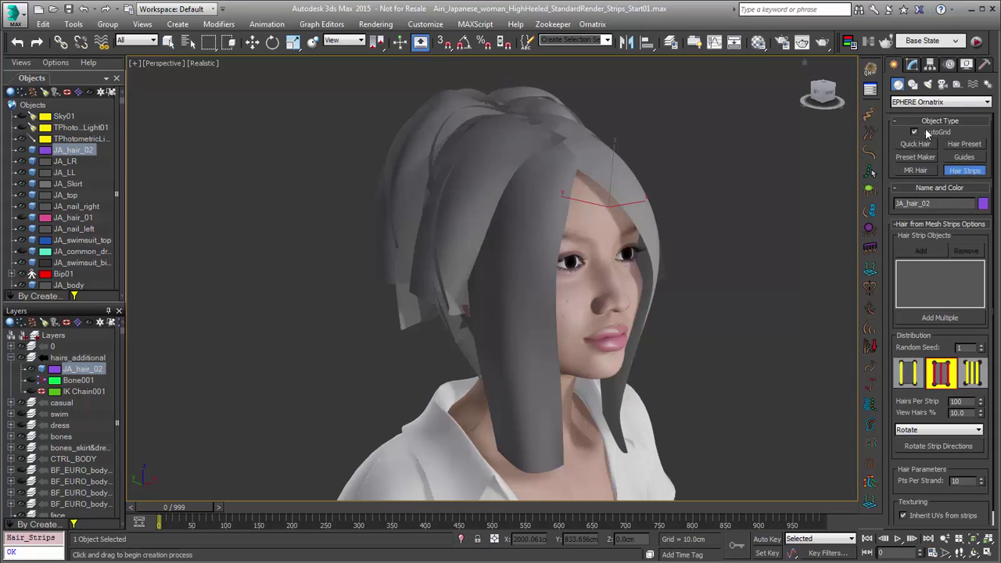
click(492, 252)
Step: Add JA_hair_02 as the strip object of the new Ox Hair from Mesh Strips and inspect the generated hair
click(911, 65)
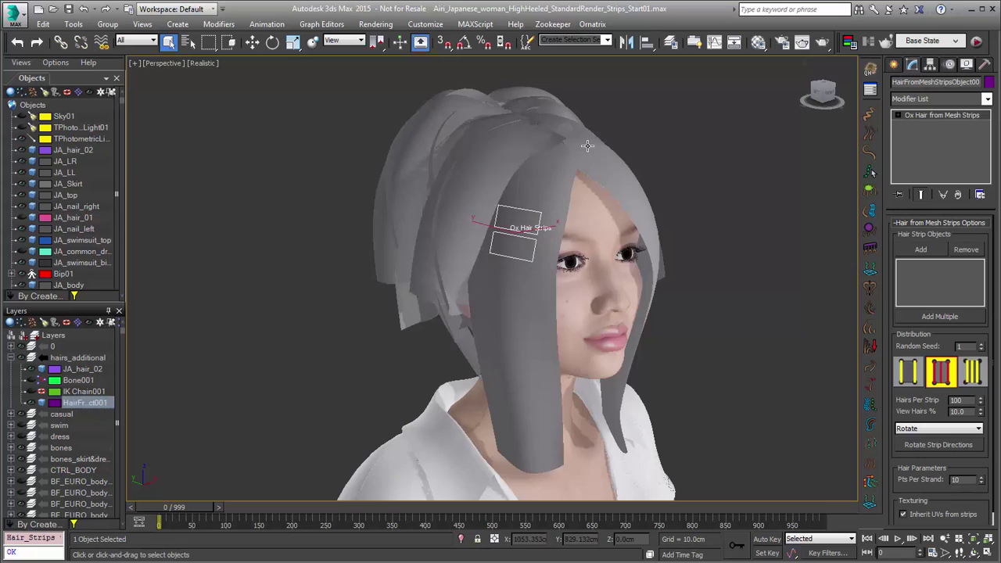
click(921, 250)
click(545, 172)
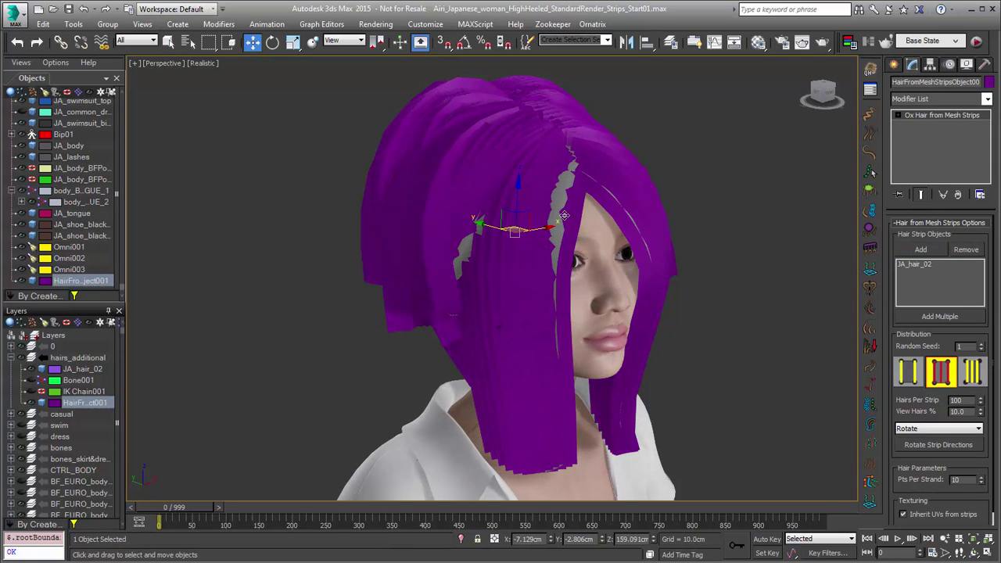
mouse_move(693, 308)
alt+middle_down()
mouse_move(668, 301)
mouse_move(681, 304)
alt+middle_up()
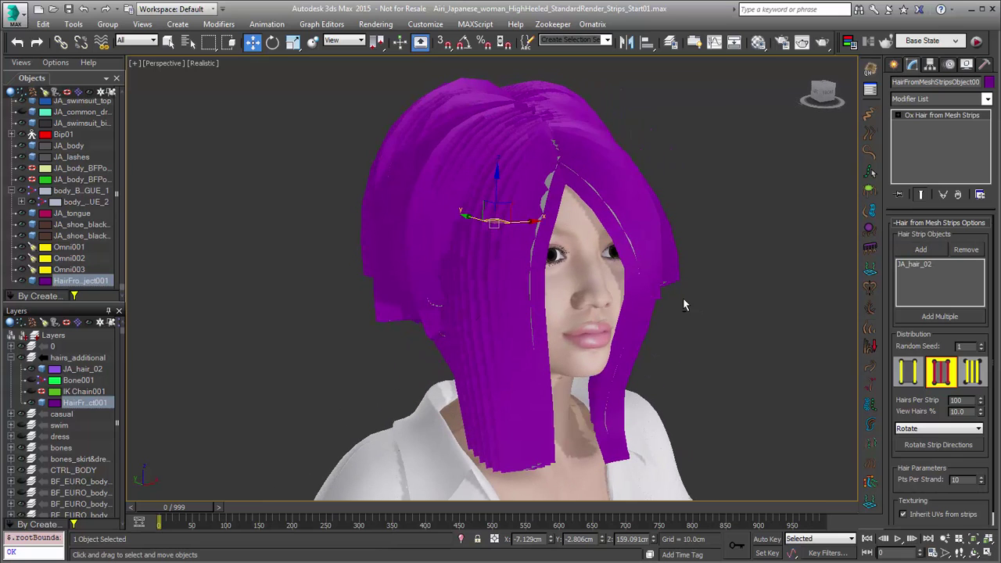
Step: Add an Ox Render Settings modifier to the hair and raise the middle of its radius curve to keep strands thicker toward the tips
click(945, 98)
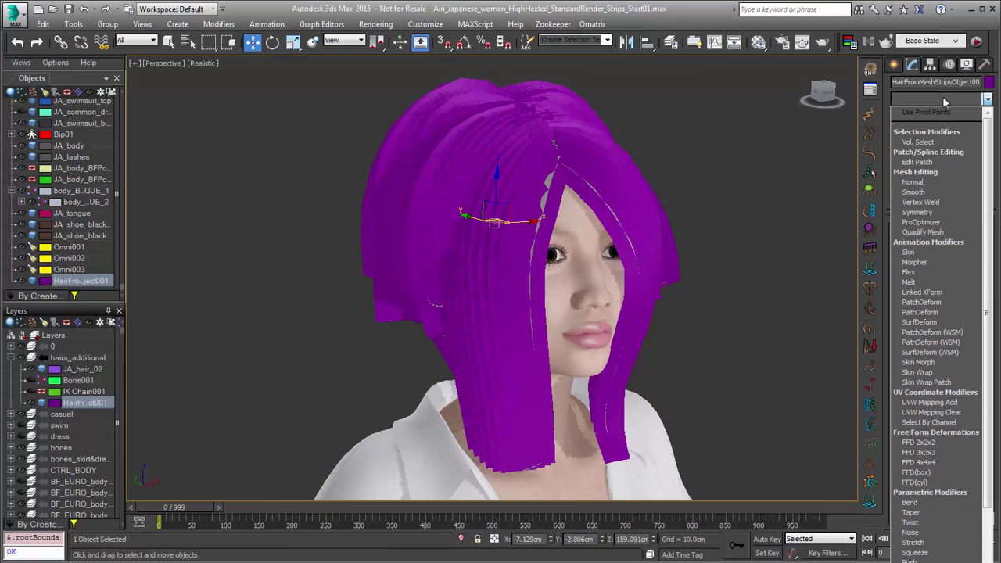
key(o)
click(939, 462)
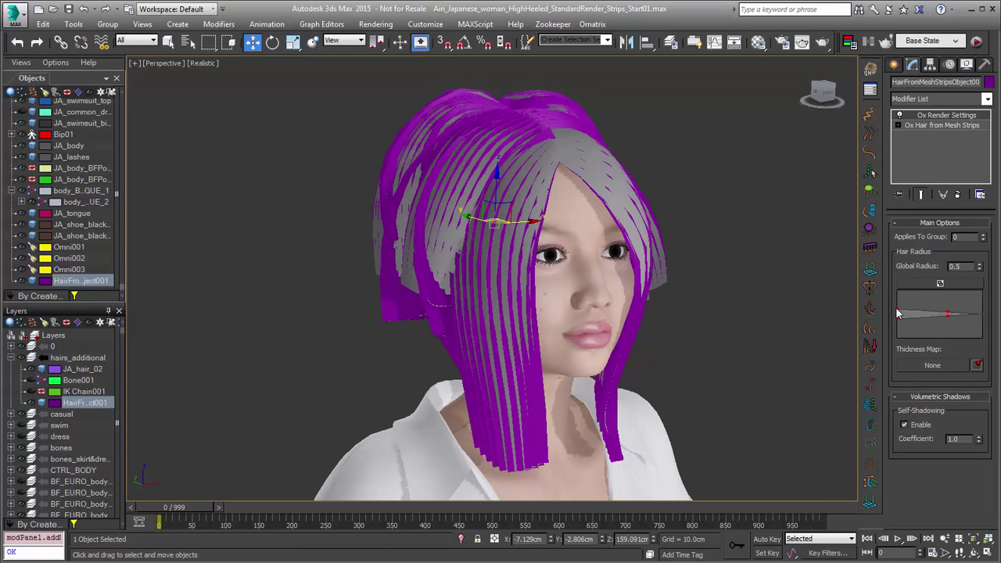
drag(948, 314, 947, 316)
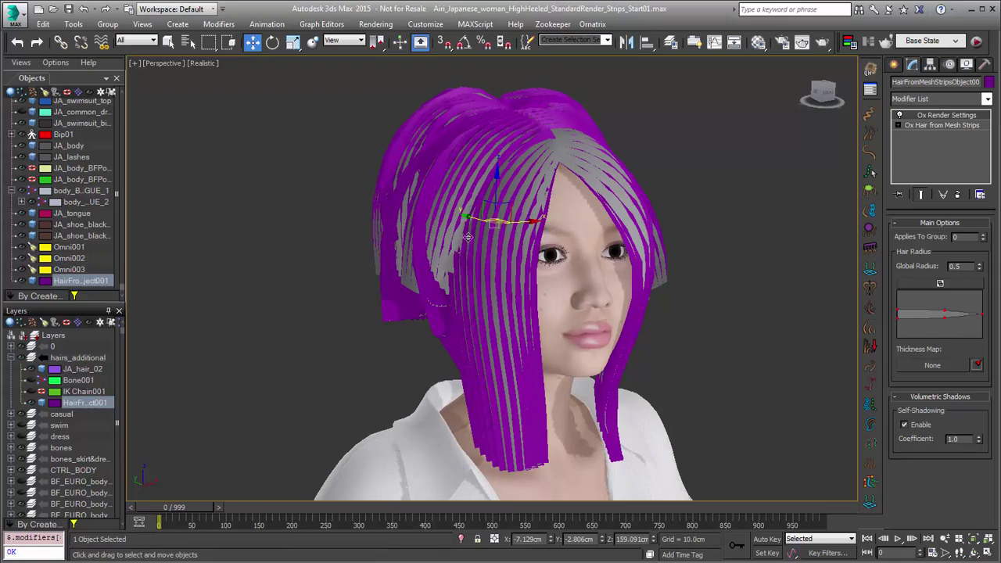
mouse_move(473, 236)
alt+middle_down()
mouse_move(596, 233)
mouse_move(481, 232)
alt+middle_up()
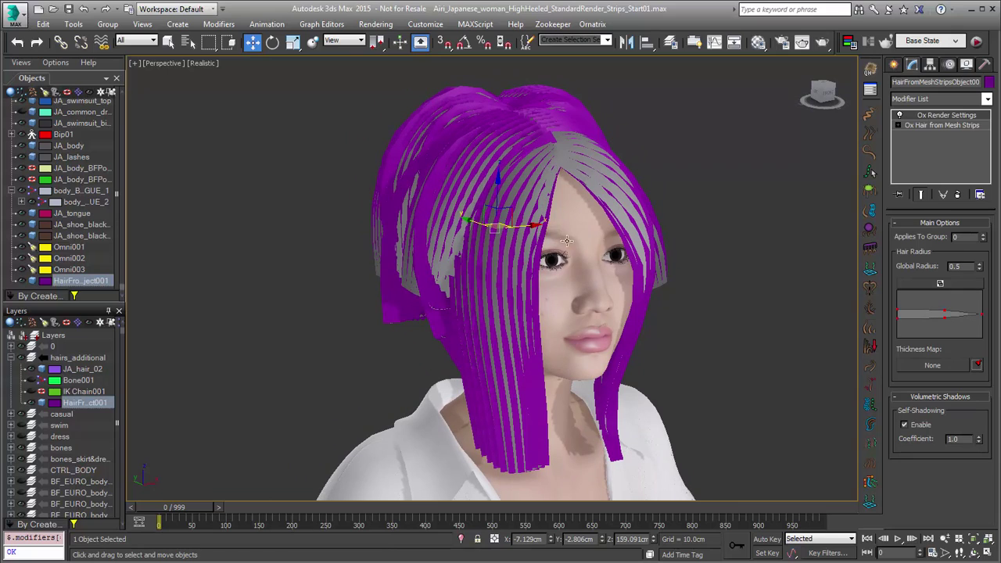
Step: Set the strip direction method of Ox Hair from Mesh Strips to Flow Down, apply it, and inspect the hair from behind
click(939, 126)
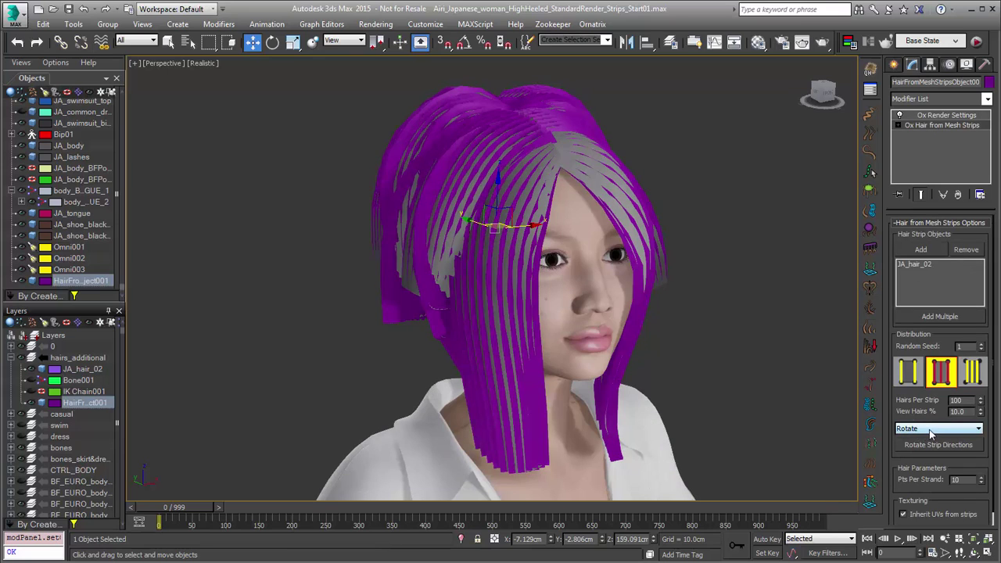
click(929, 430)
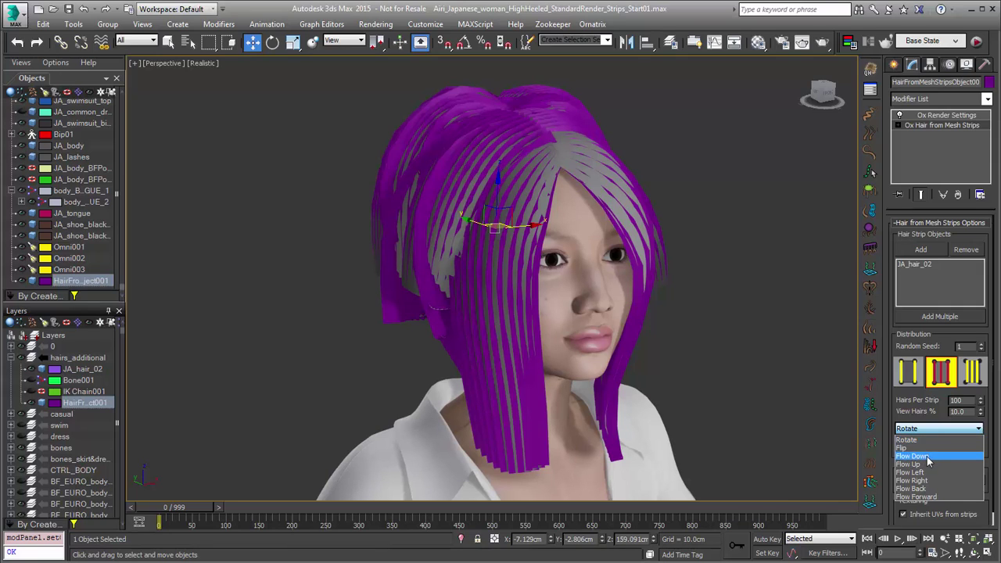
click(922, 456)
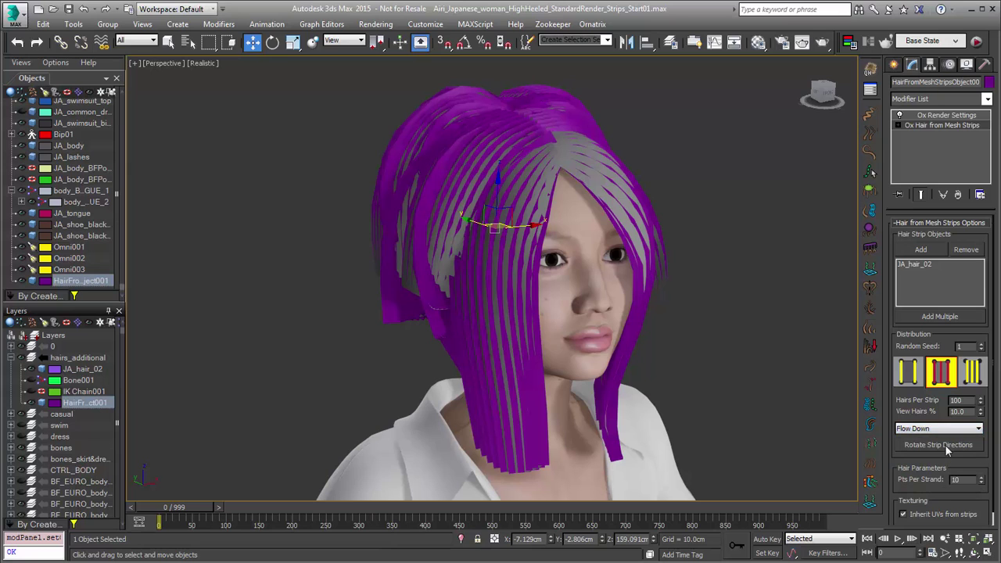
click(945, 444)
alt+middle_drag(764, 322, 607, 268)
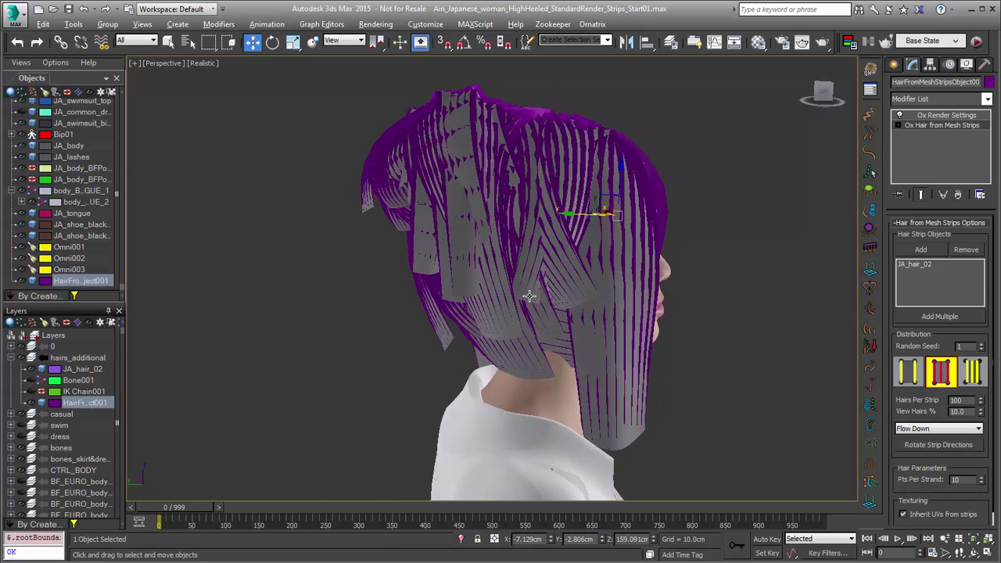
alt+middle_drag(529, 296, 699, 297)
scroll(578, 172, up, 4)
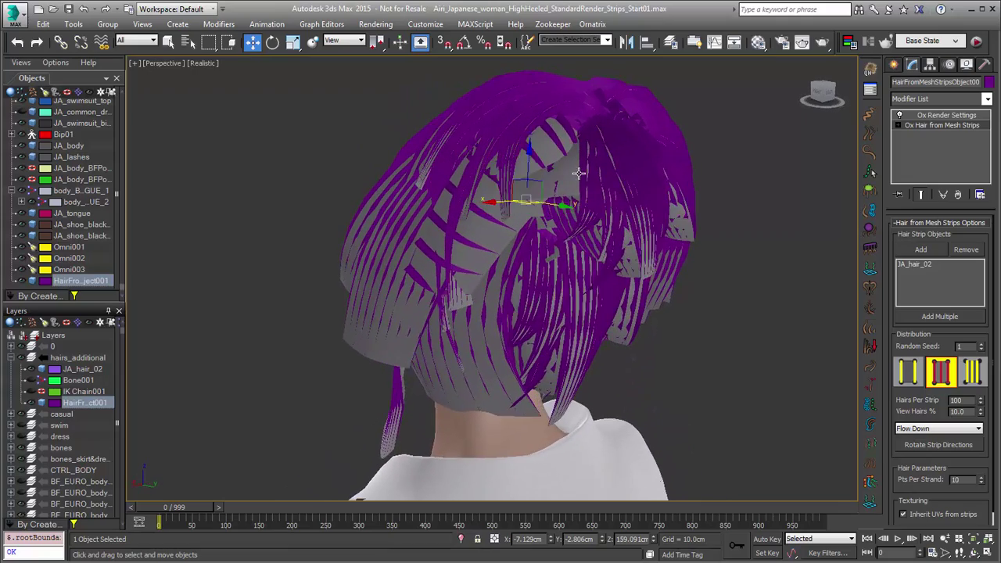
alt+middle_drag(578, 172, 560, 184)
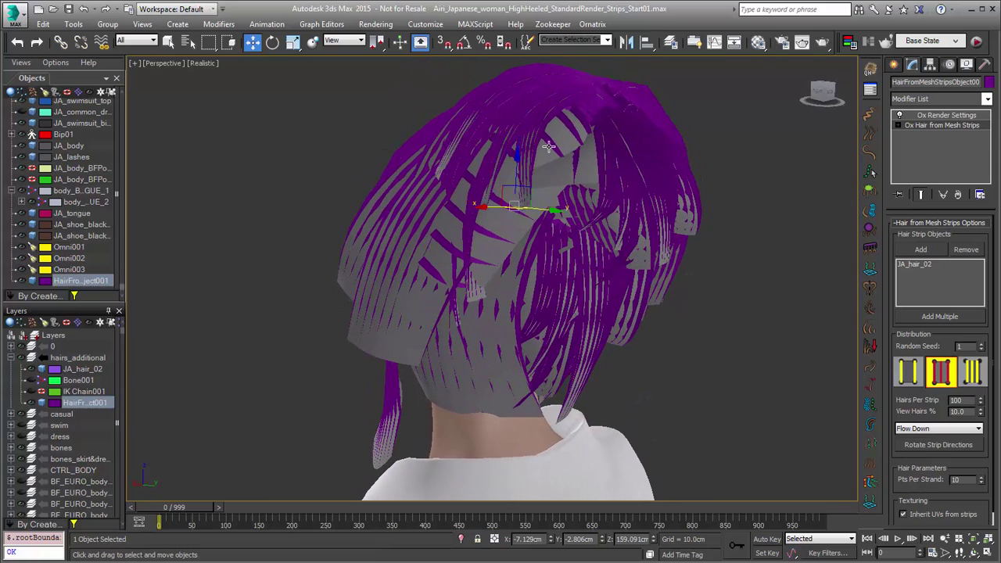
Step: Enter the Strips sub-object level, set View Hairs to 1%, and turn off the end result display to expose the strip direction arrows
click(899, 124)
click(920, 136)
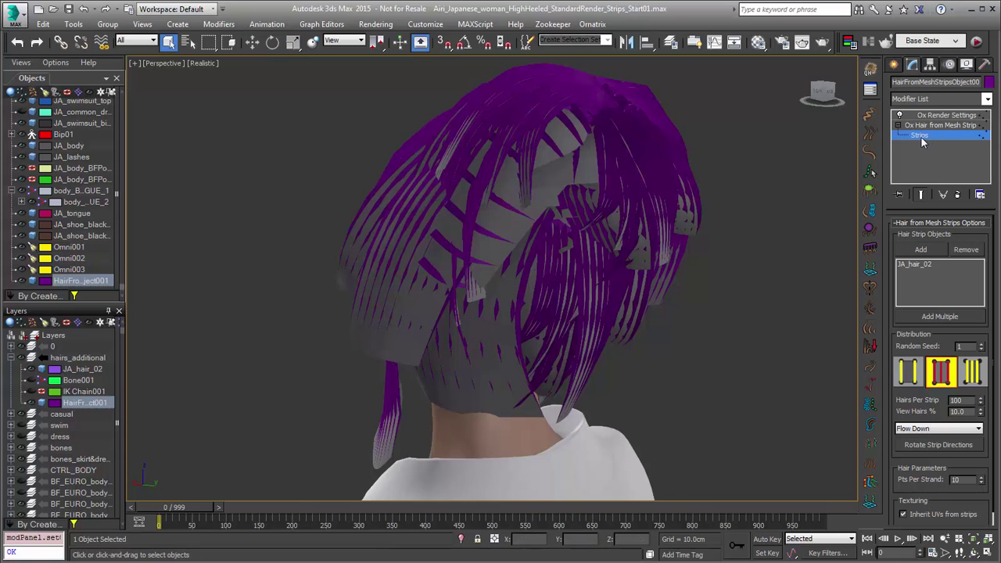
double_click(957, 411)
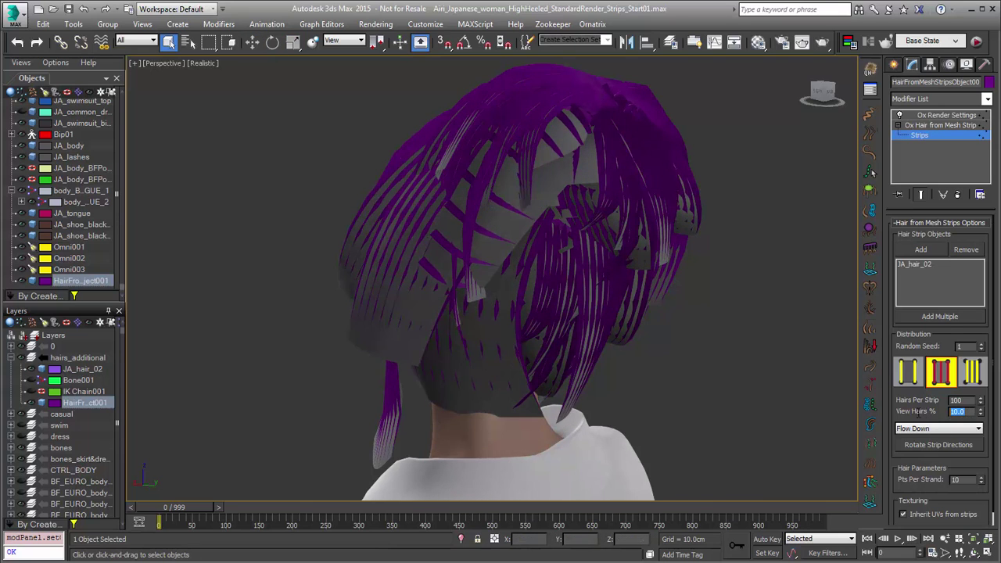
text(1)
key(Tab)
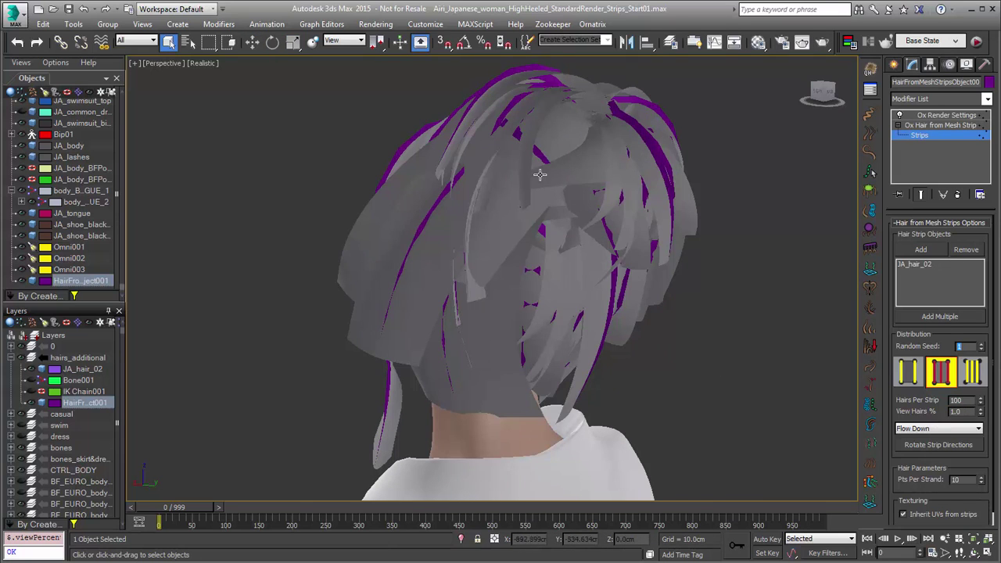
click(921, 196)
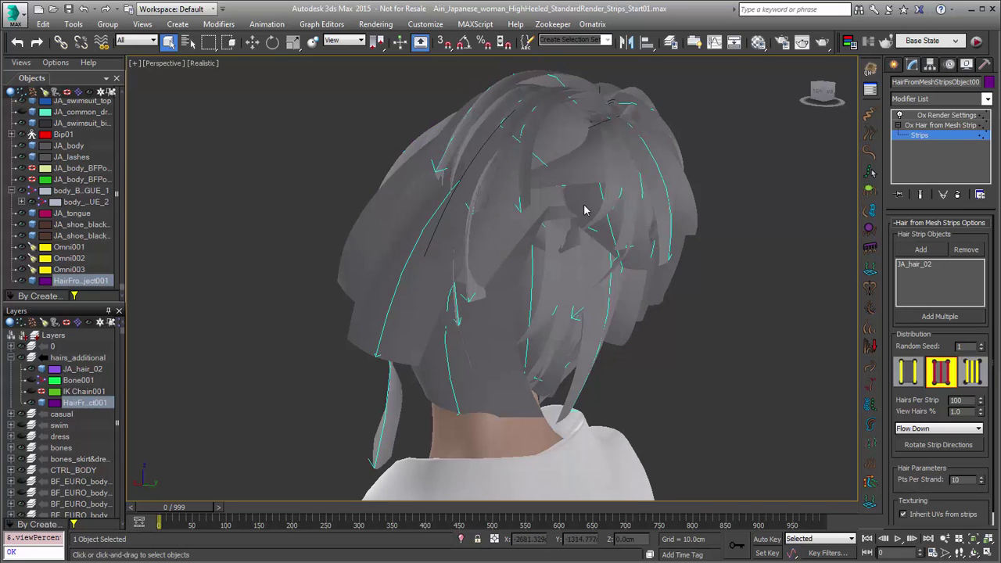
Step: Hide the JA_hair_02 mesh and select the misdirected strips at the back of the head
mouse_move(547, 179)
alt+middle_down()
mouse_move(561, 183)
mouse_move(548, 174)
mouse_move(547, 188)
alt+middle_up()
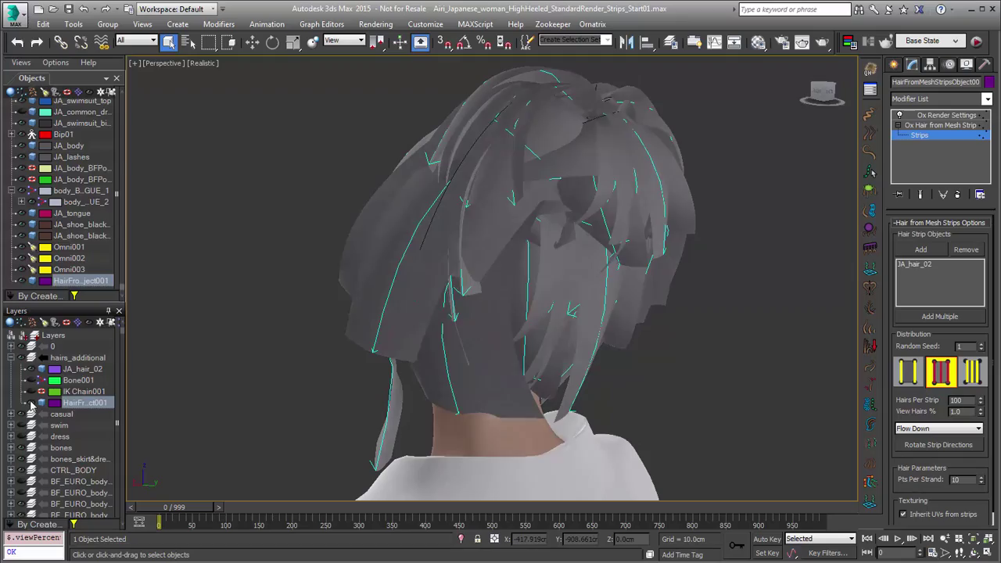
click(32, 369)
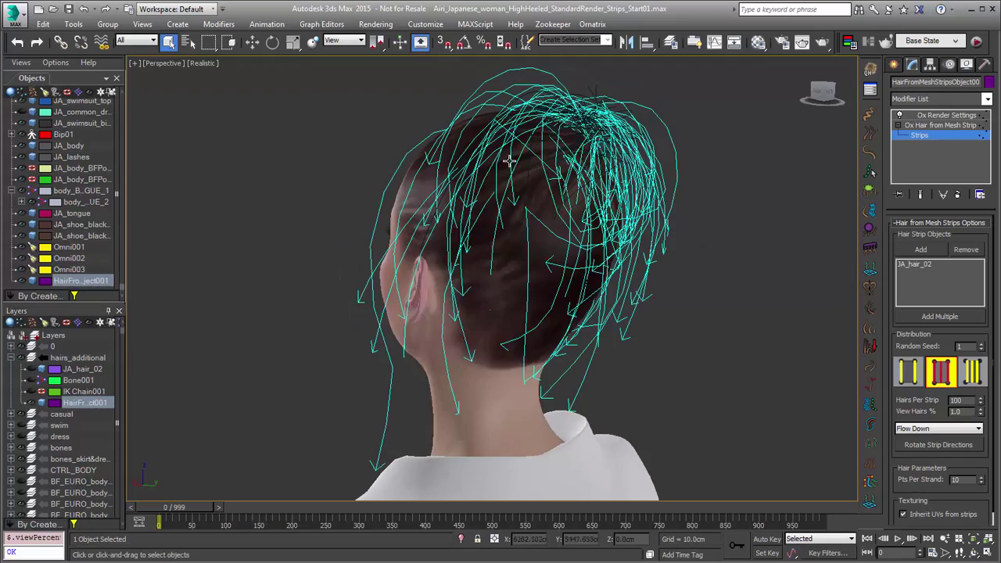
alt+middle_drag(509, 160, 469, 187)
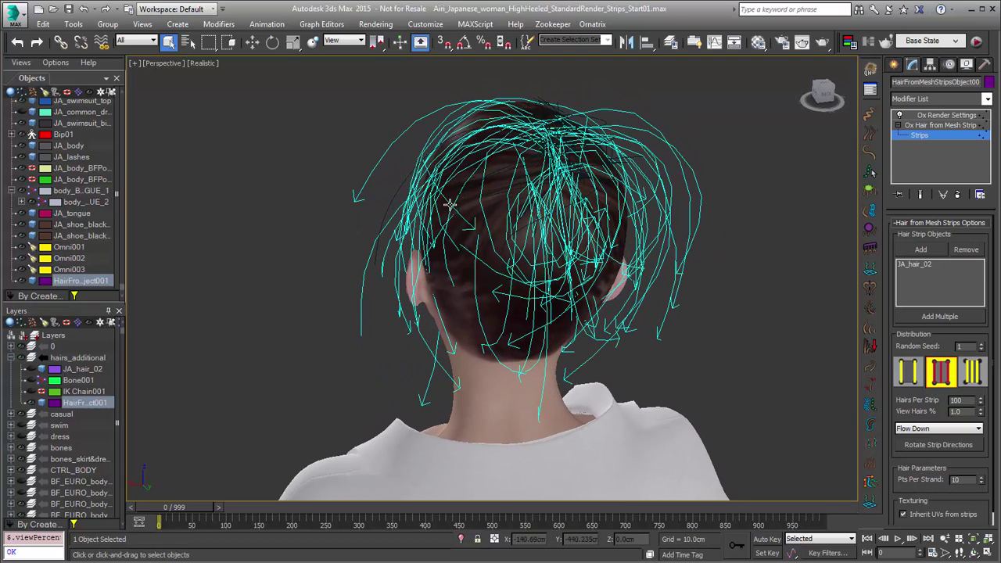
alt+middle_drag(428, 225, 456, 218)
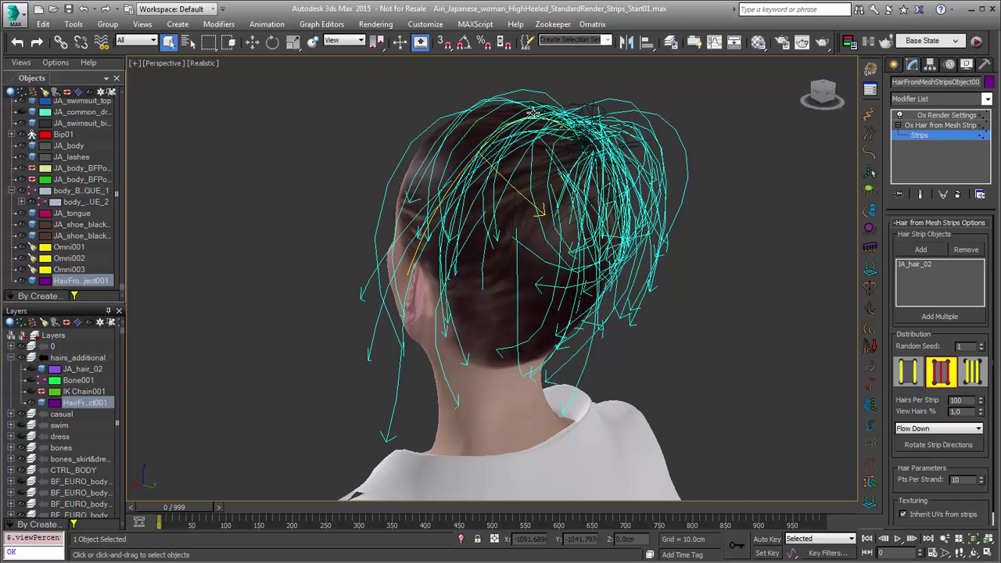
Step: Switch the direction method to Rotate and rotate the selected strips until they run from the crown down toward the ear
click(938, 430)
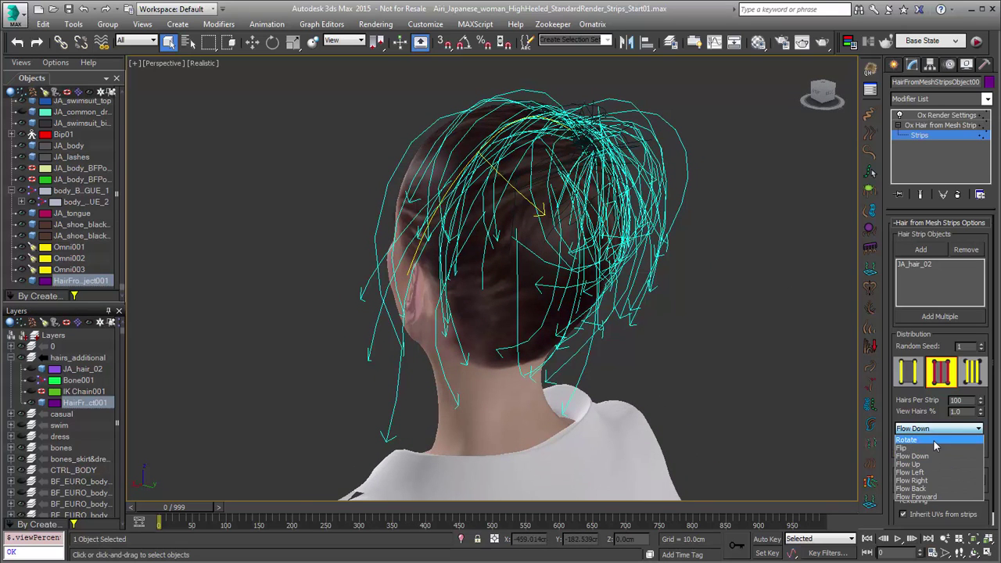
click(932, 447)
click(931, 445)
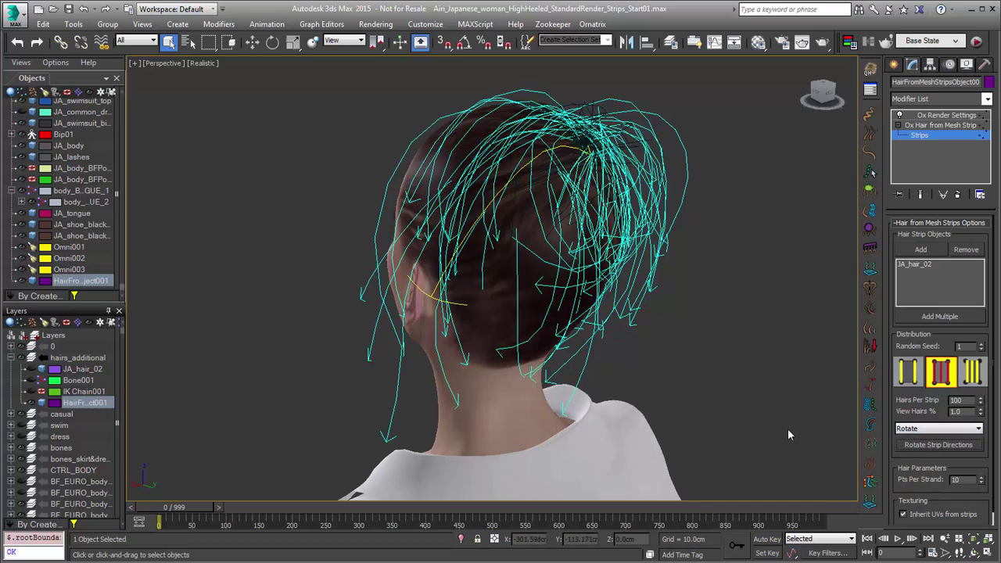
click(945, 447)
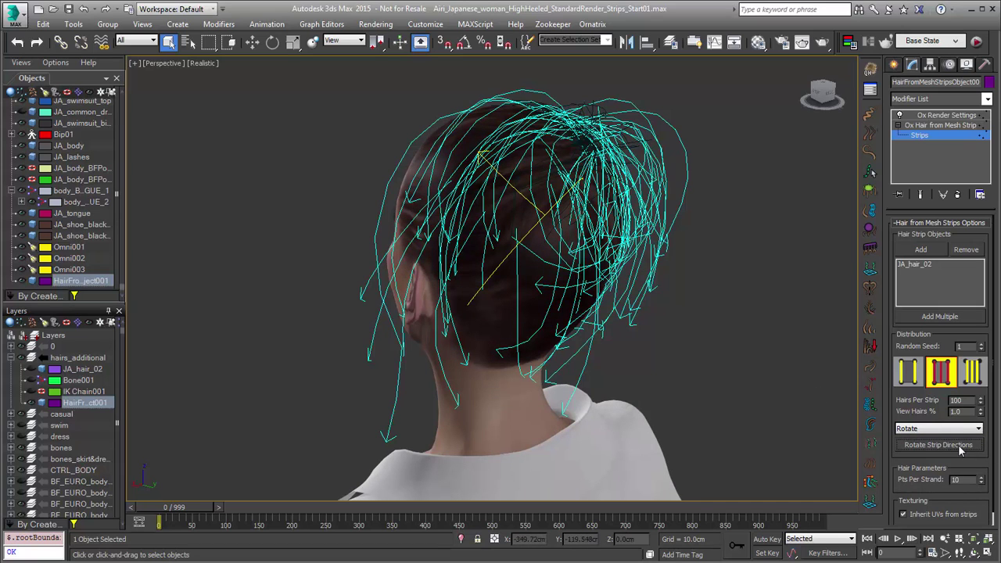
click(960, 447)
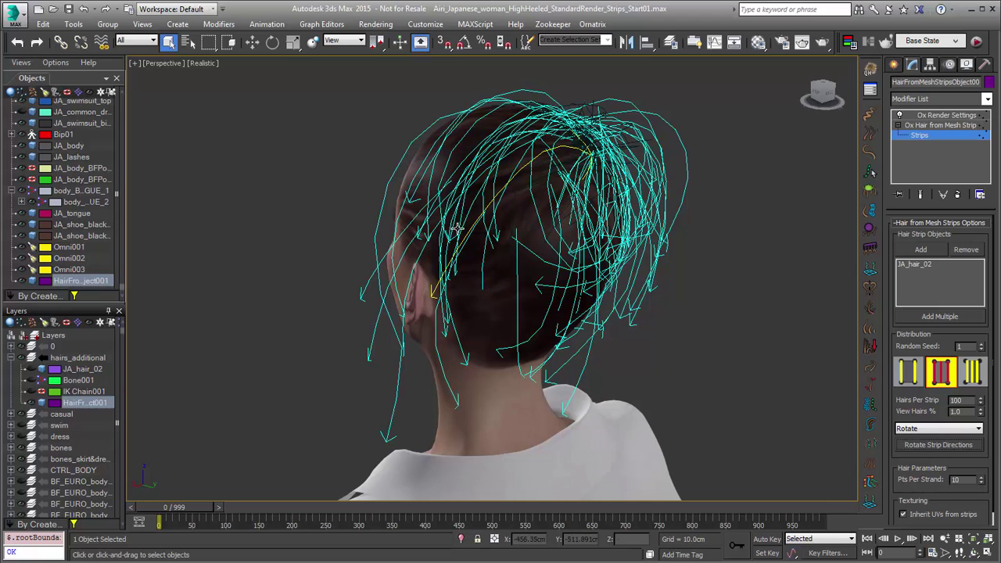
Step: Leave strip editing with the end result shown, choose the third distribution mode, and set View Hairs to 50%
click(929, 126)
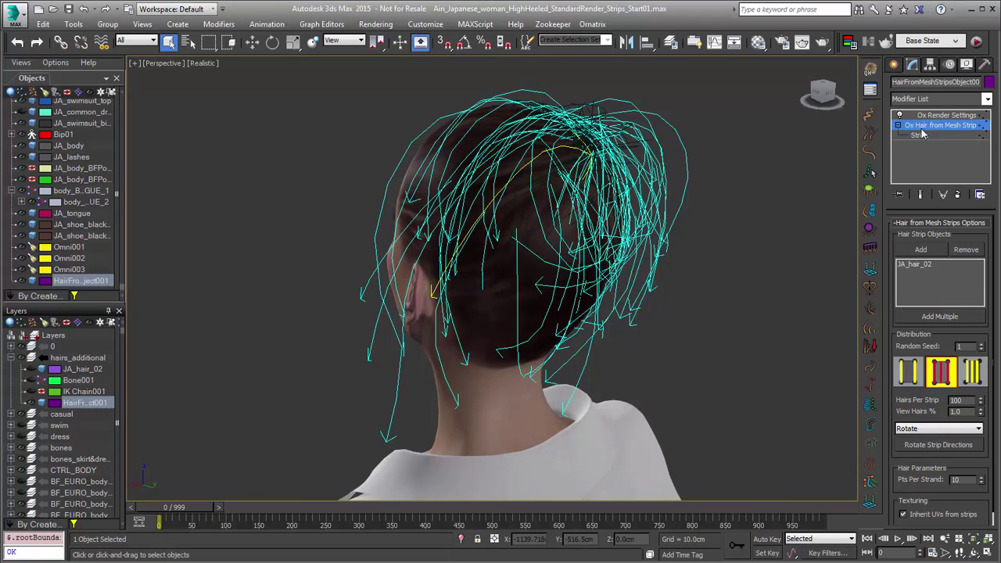
click(921, 195)
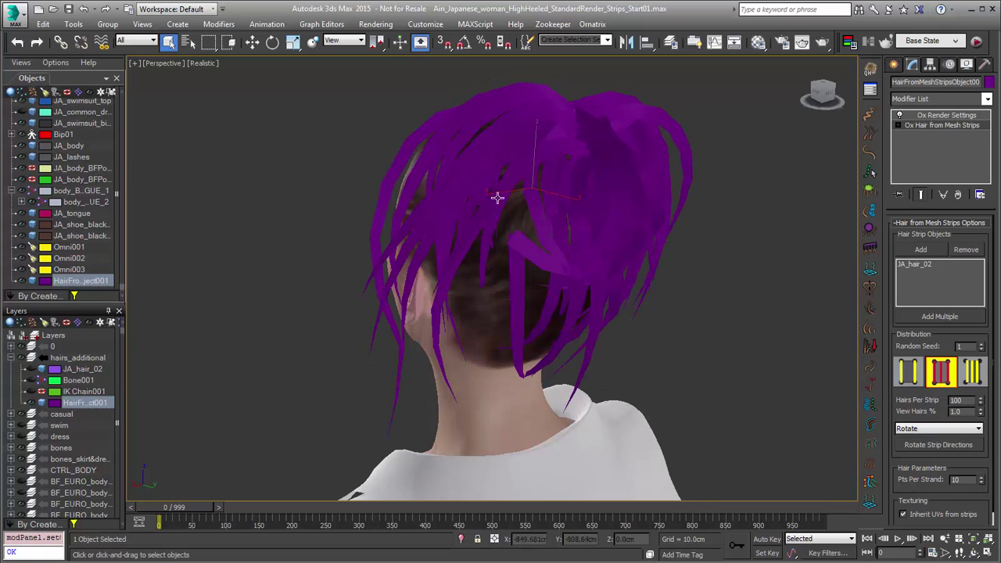
click(974, 374)
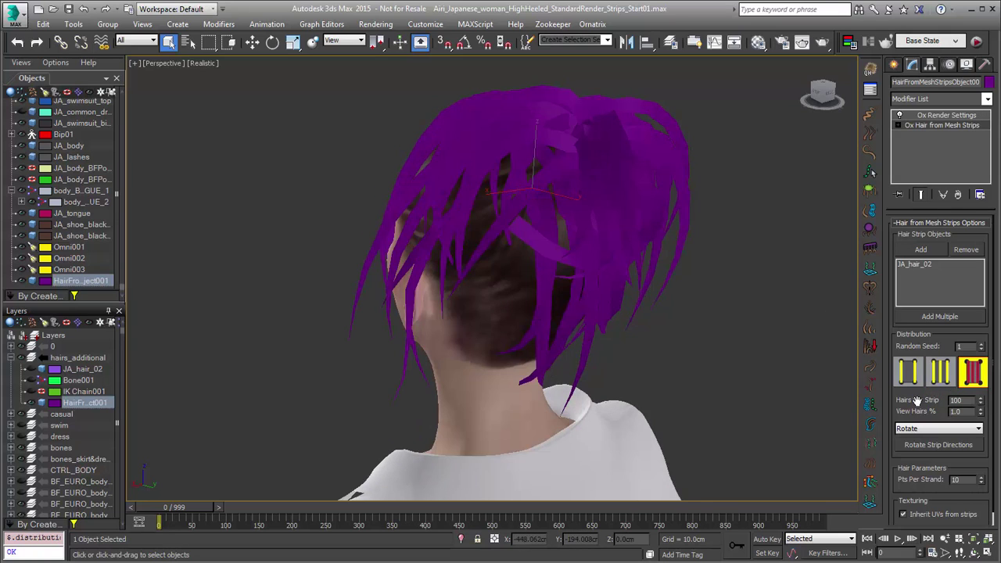
drag(965, 411, 938, 411)
text(50)
key(Tab)
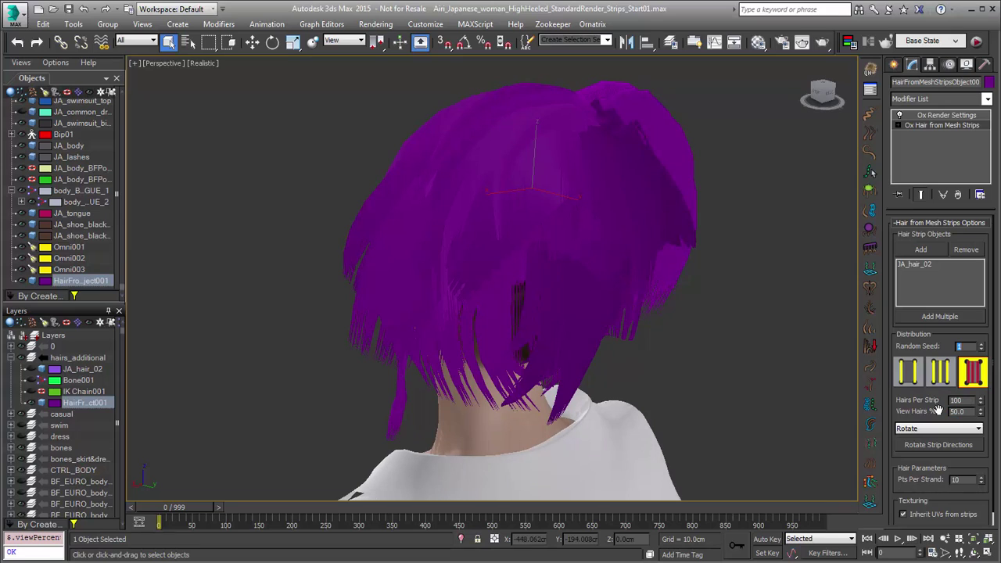
Step: Set the Global Radius in Ox Render Settings to 0.05 and check the thinner strands from the front
alt+middle_drag(536, 237, 808, 188)
scroll(686, 228, down, 4)
scroll(663, 226, up, 3)
click(932, 116)
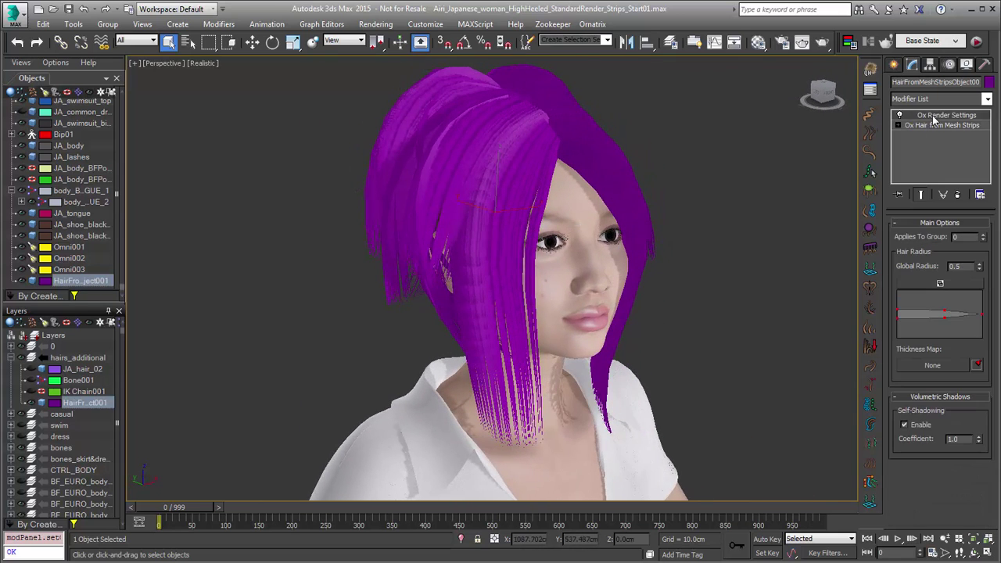
click(965, 268)
text(0.0)
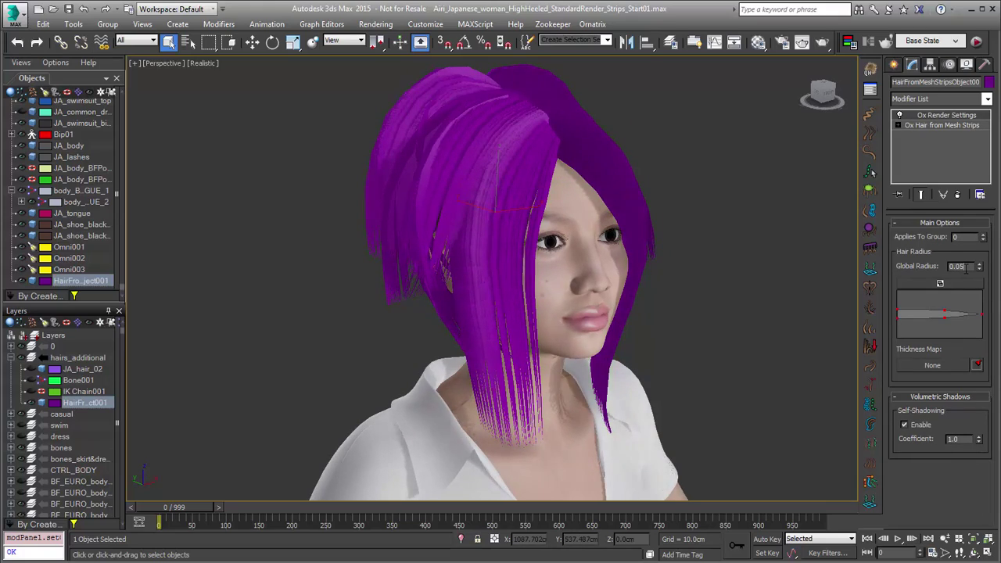
text(5)
key(Return)
mouse_move(638, 237)
alt+middle_down()
mouse_move(494, 238)
mouse_move(654, 237)
mouse_move(646, 245)
alt+middle_up()
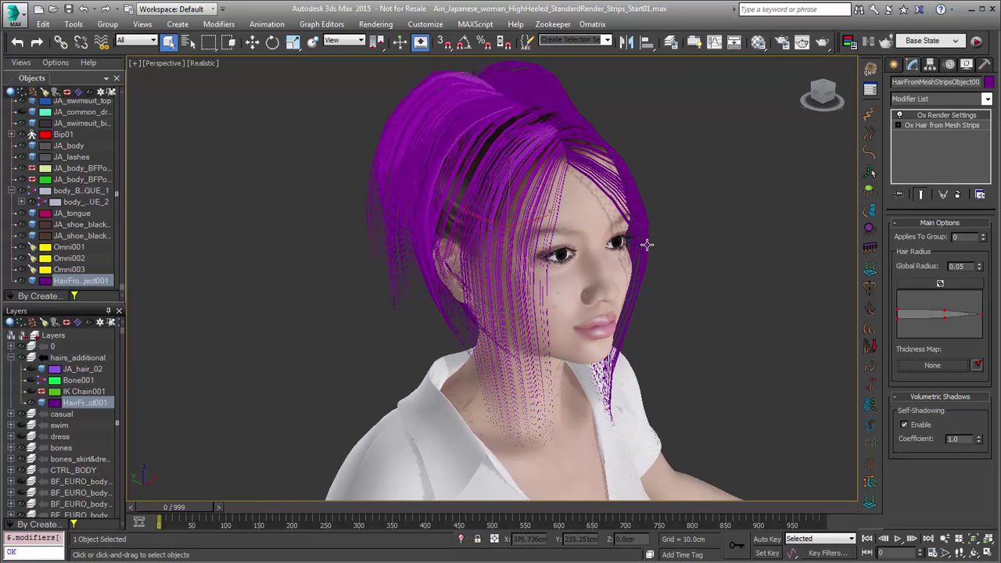
Step: Assign the JA_hair_01 material to the generated strip hair and close the Material Editor
key(m)
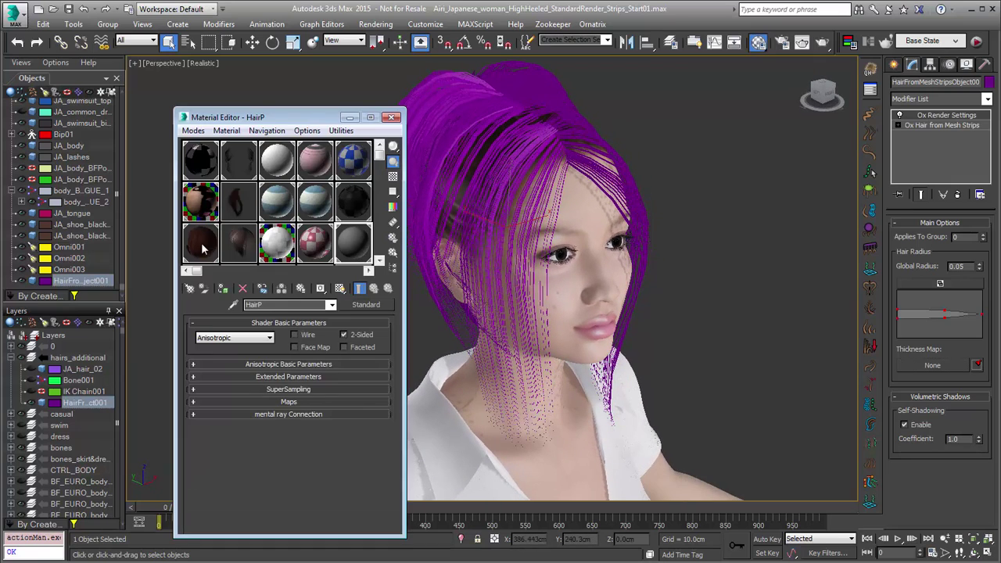
click(202, 249)
click(224, 289)
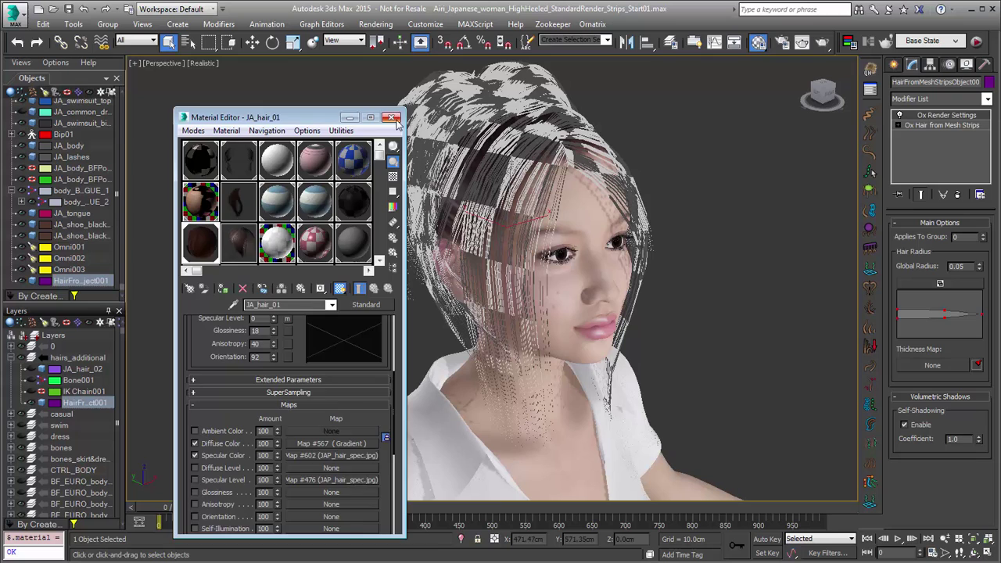
click(394, 117)
alt+middle_drag(613, 288, 571, 272)
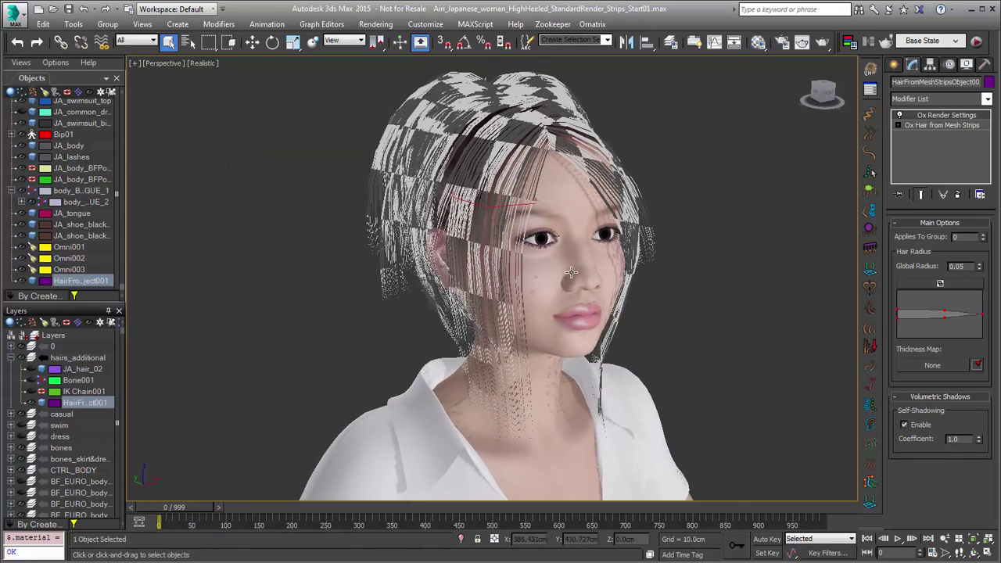
Step: Set Pts Per Strand of the Ox Hair from Mesh Strips object to 30
click(921, 136)
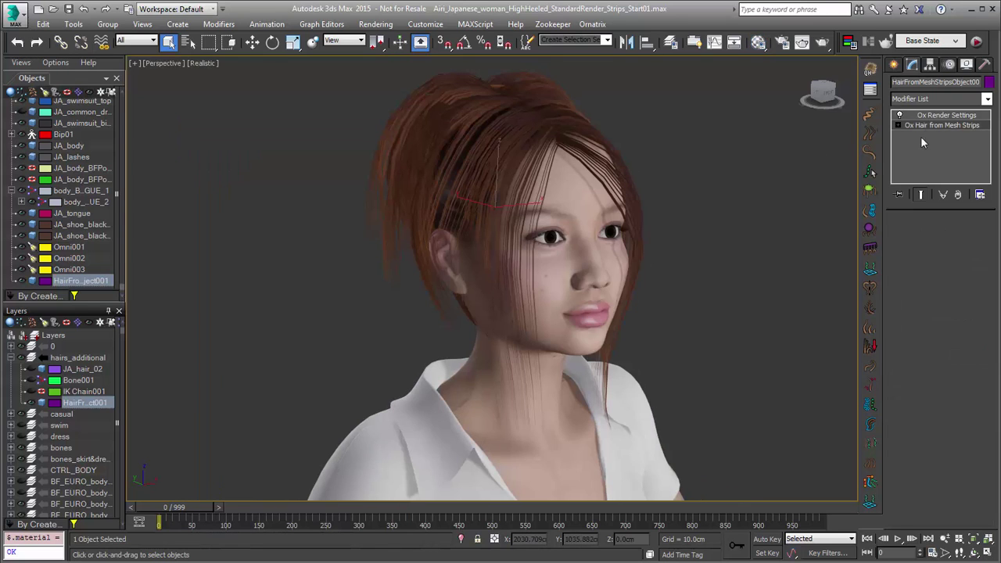
click(923, 126)
scroll(908, 461, down, 1)
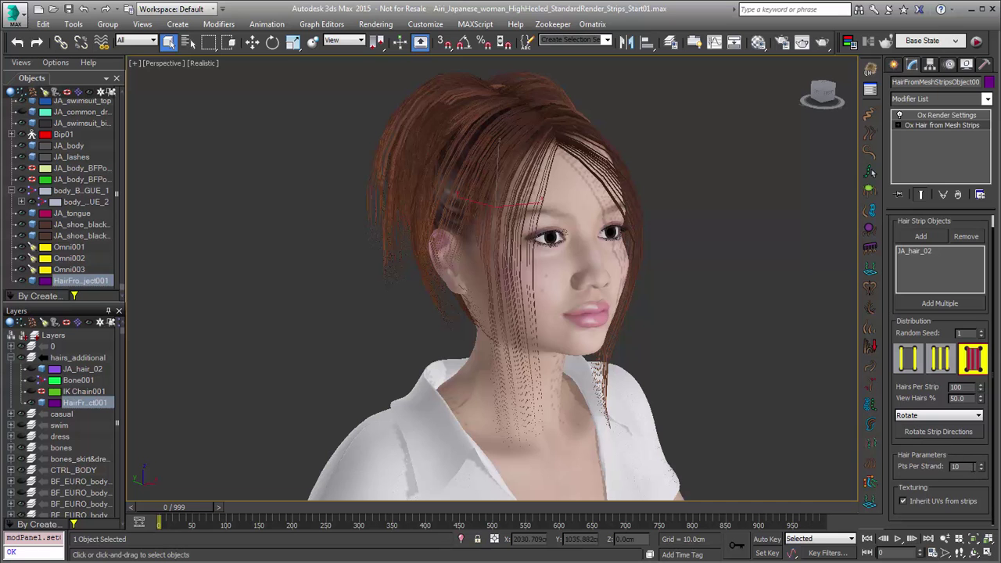
drag(973, 467, 927, 467)
text(3)
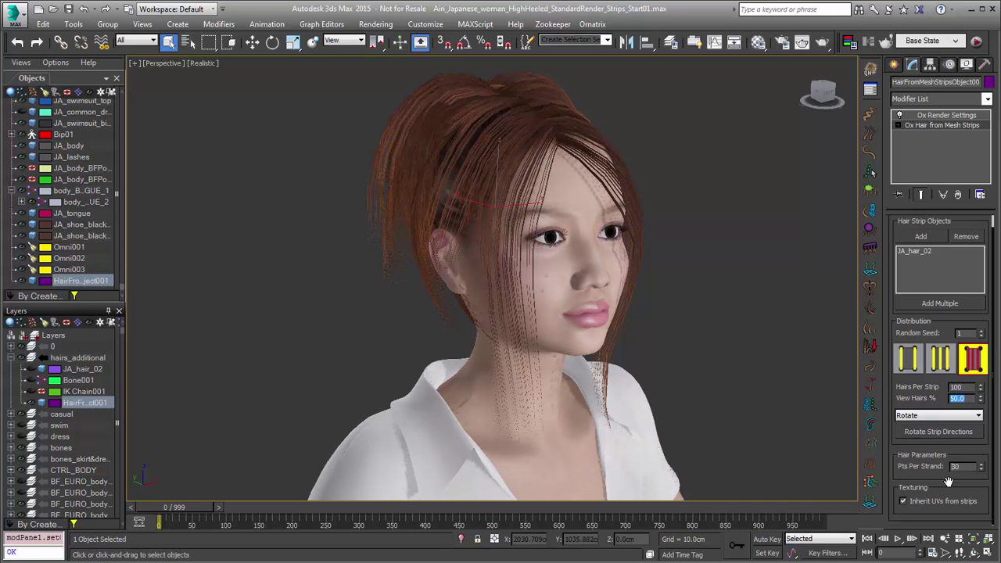
Step: Set Hairs Per Strip of the strip hair to 400 and check the denser hair from the side
alt+middle_drag(653, 233, 574, 232)
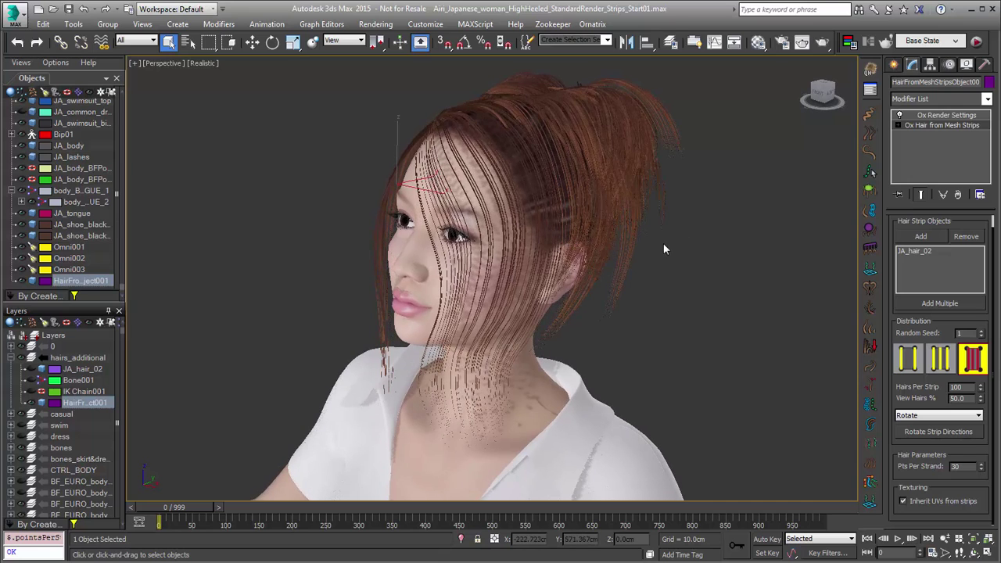
double_click(954, 387)
key(Return)
mouse_move(509, 281)
alt+middle_down()
mouse_move(638, 266)
mouse_move(491, 269)
mouse_move(504, 289)
alt+middle_up()
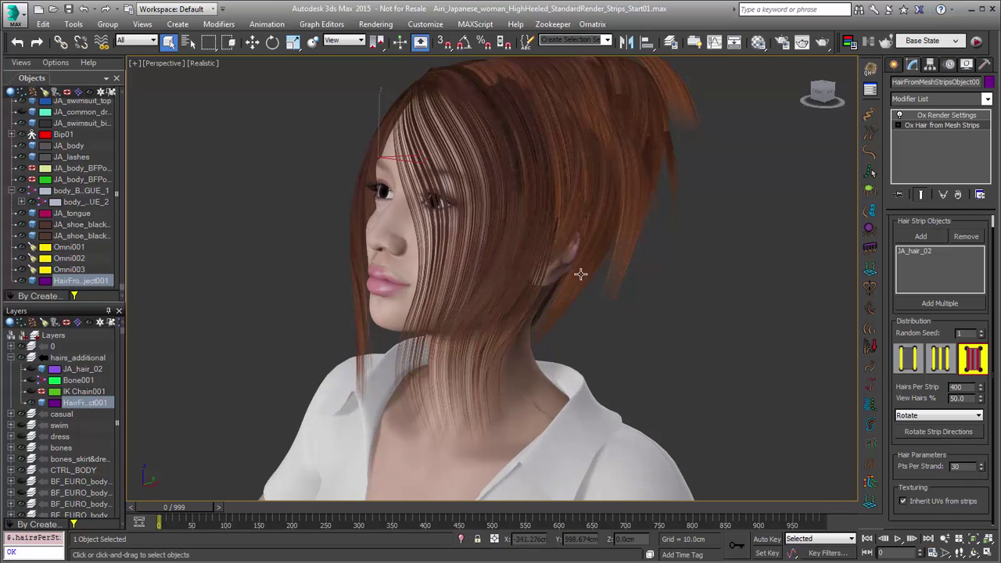
middle_drag(581, 272, 534, 297)
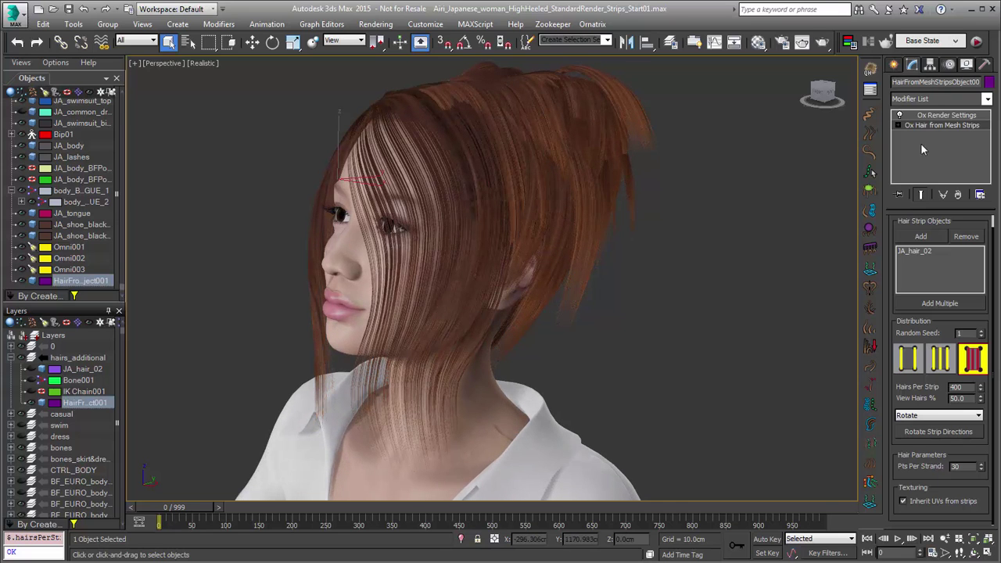
Step: Add an Ox Strand Length modifier above Ox Render Settings and set its Randomize value to 0.3
click(936, 116)
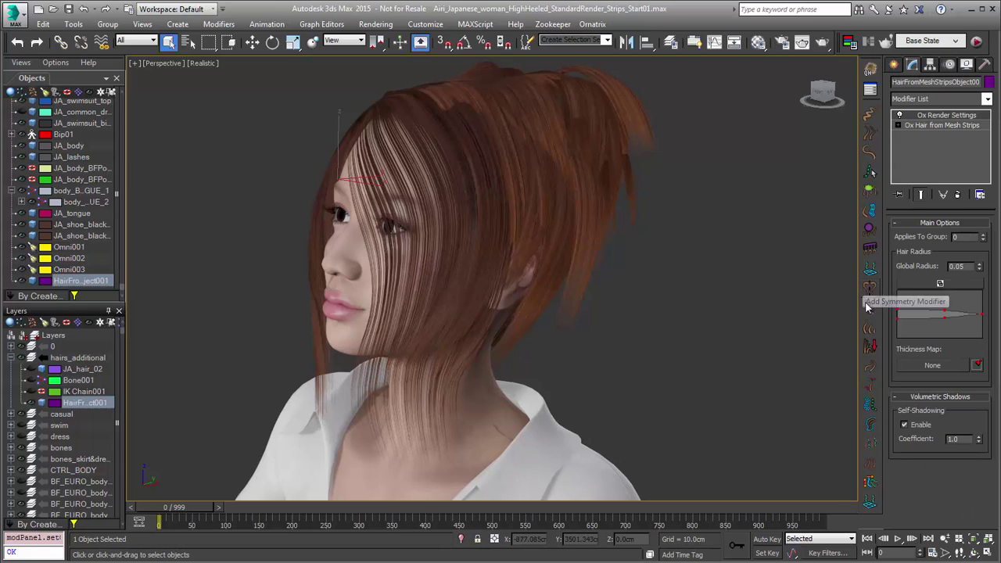
click(869, 330)
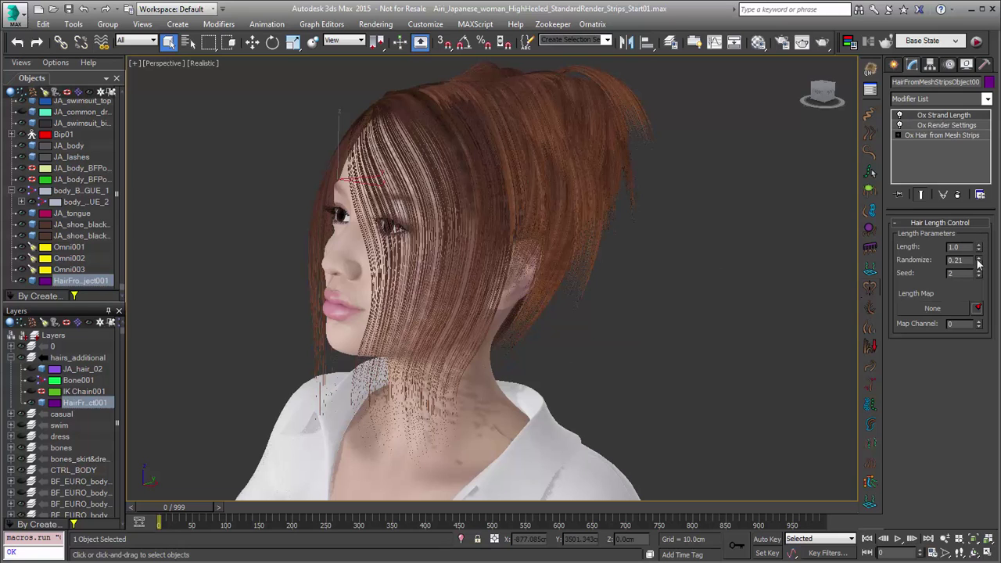
click(977, 261)
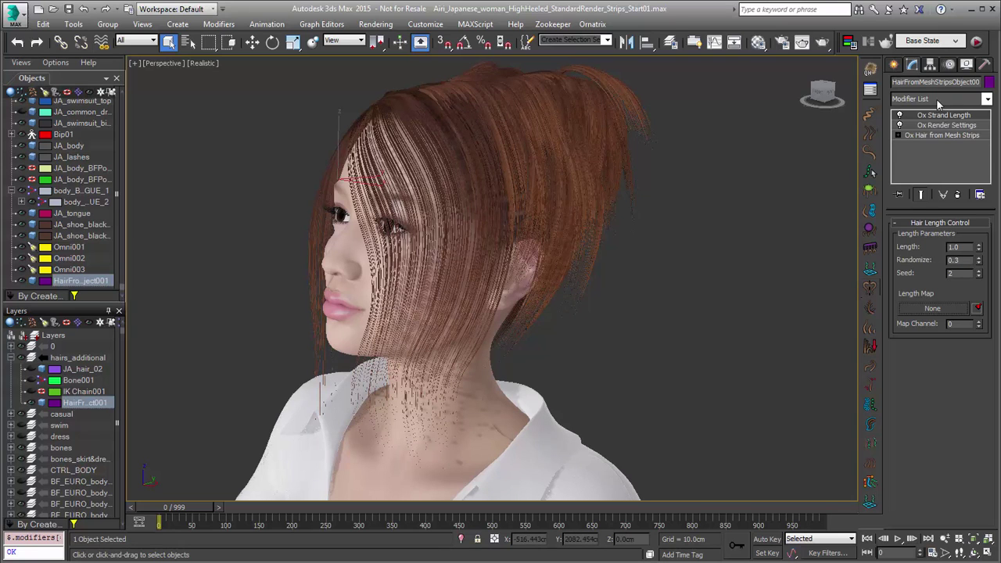
Step: Add an Ox Strand Frizz modifier with a global frizz Amount of 0.1 and an outlier Percentage of 0
click(871, 114)
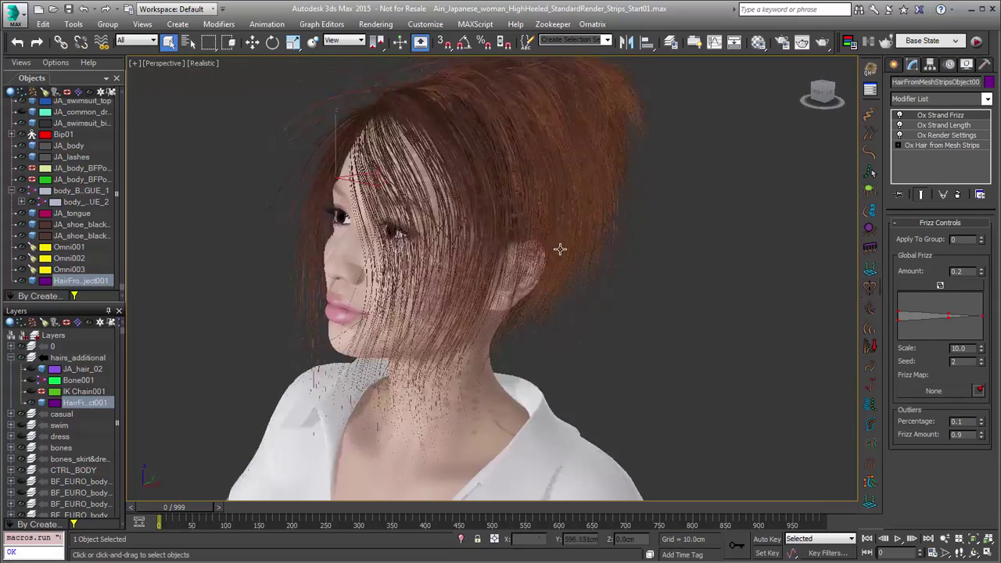
alt+middle_drag(559, 248, 672, 250)
scroll(556, 197, down, 5)
scroll(556, 197, up, 3)
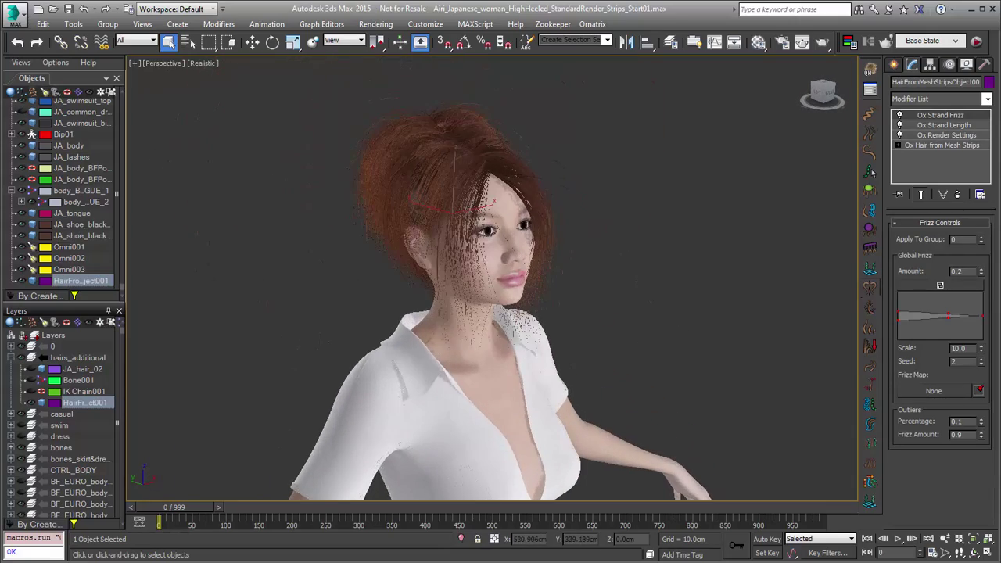
click(981, 425)
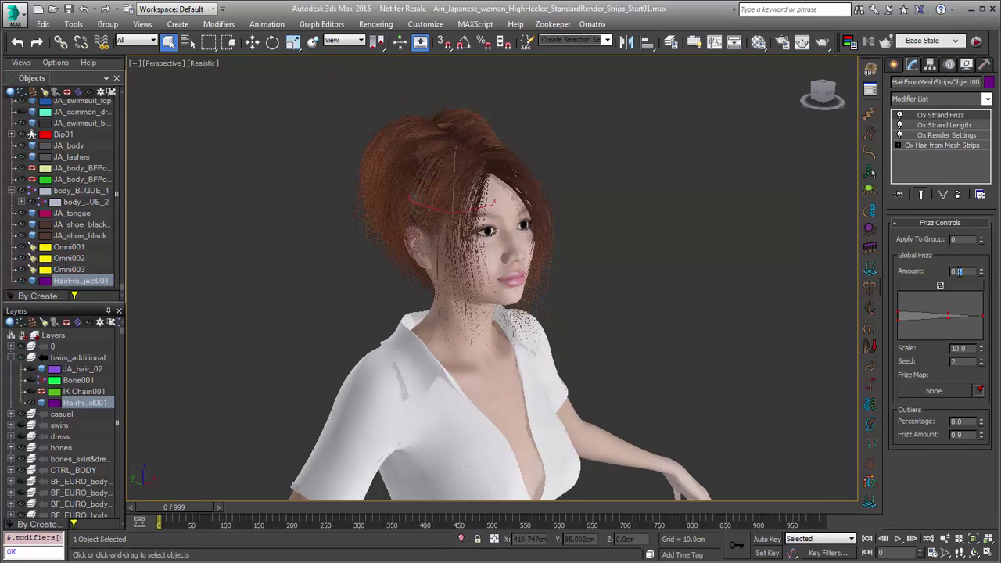
key(Tab)
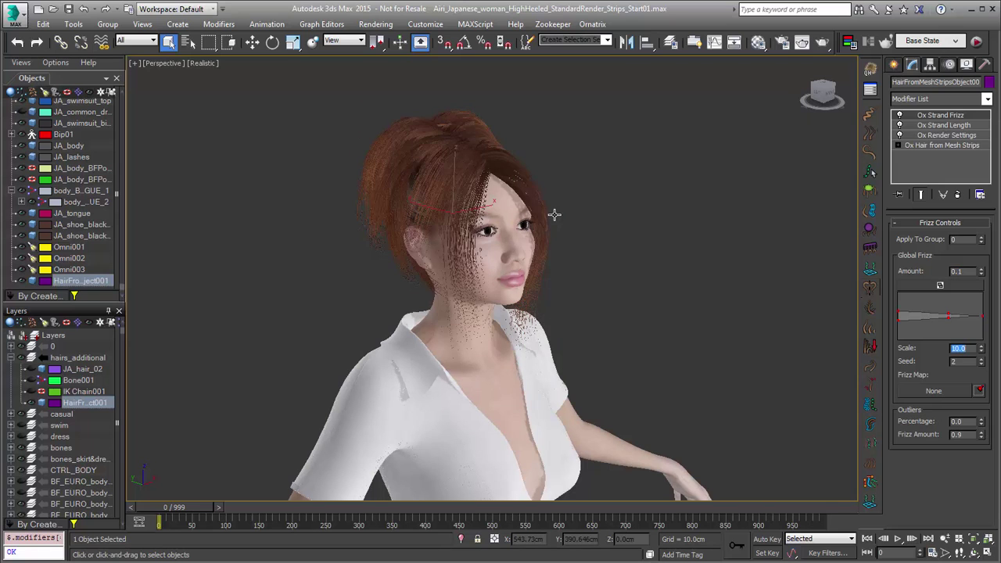
alt+middle_drag(591, 260, 463, 228)
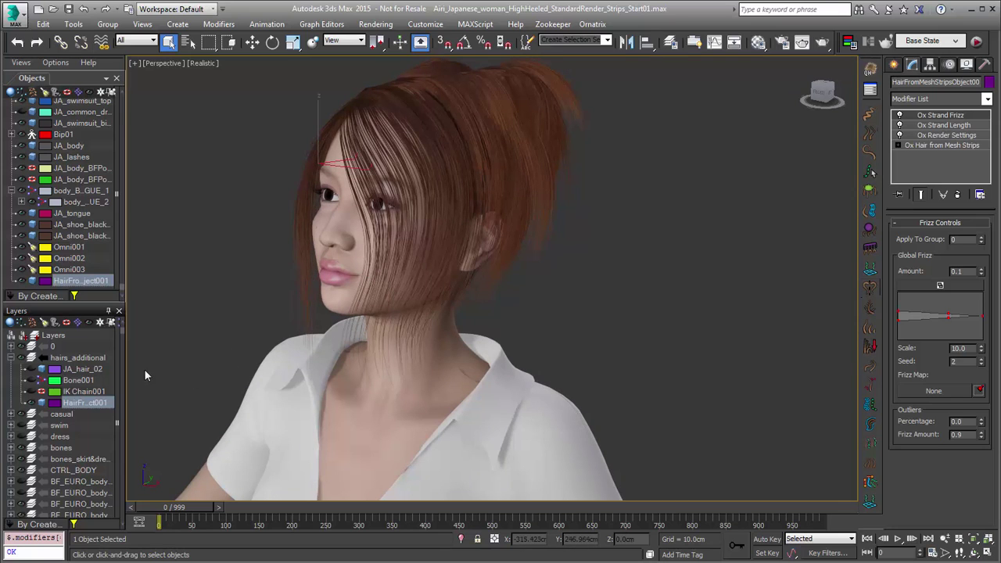
Step: Select and unhide the JA_hair_02 mesh and hide the generated strip hair object
click(66, 370)
click(82, 369)
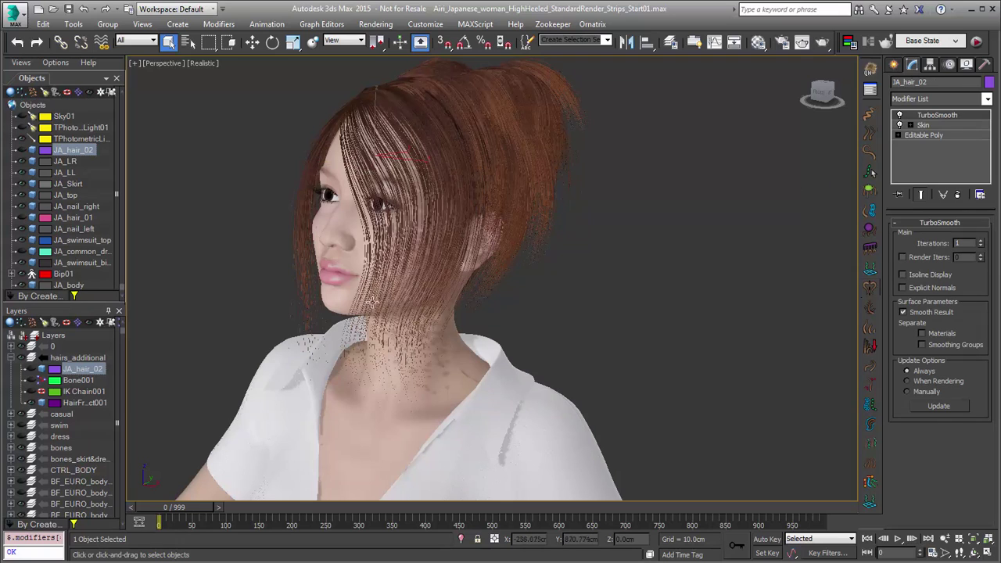
click(31, 369)
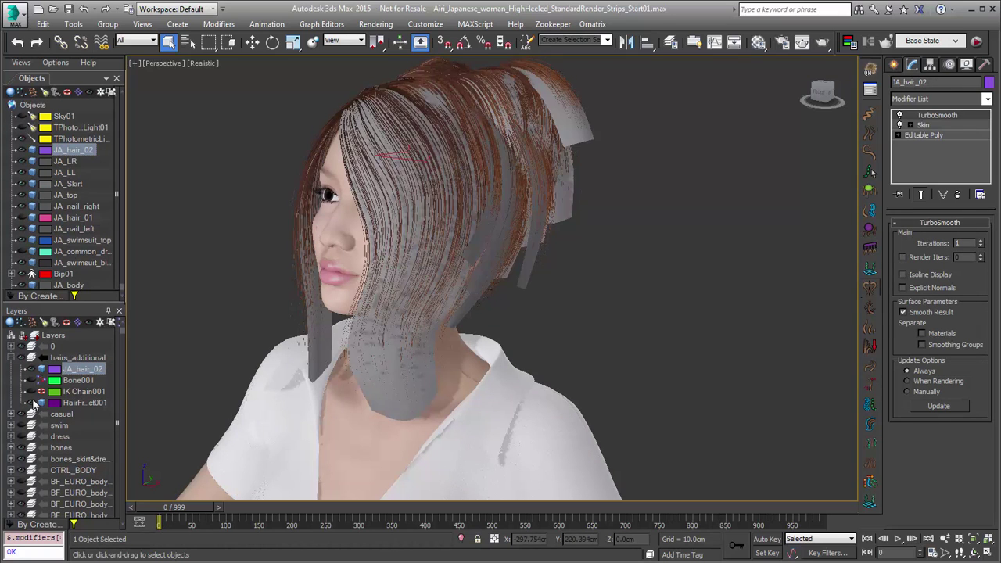
click(33, 403)
alt+middle_drag(427, 273, 503, 275)
Step: Stop hiding the Bone Objects category so the character's bones are displayed around the head and body
click(949, 65)
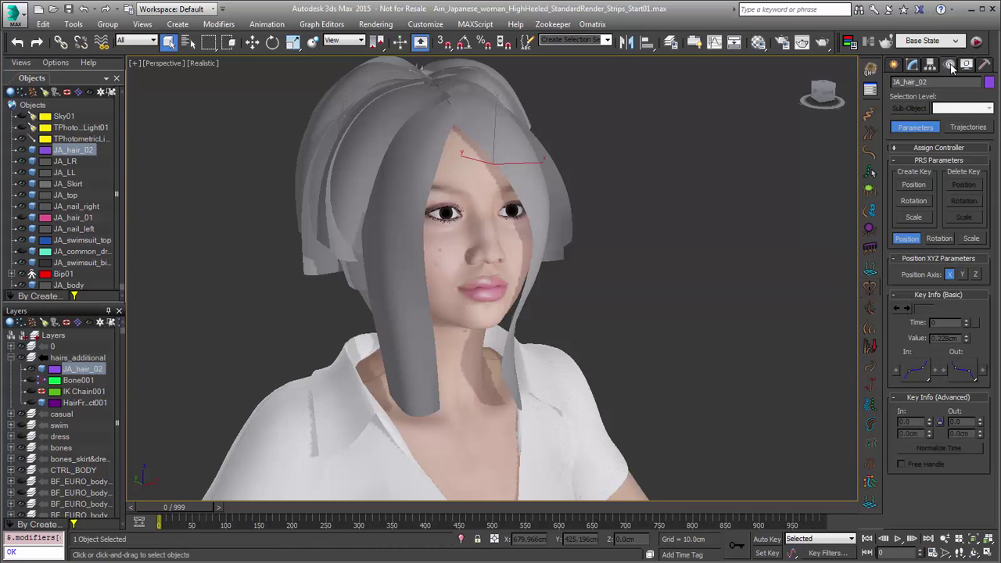
click(966, 65)
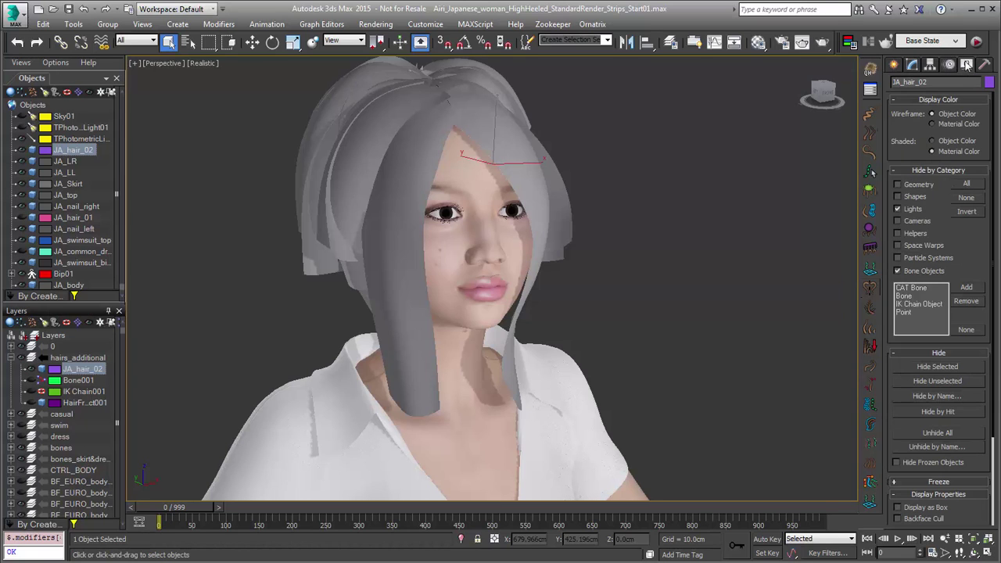
click(921, 271)
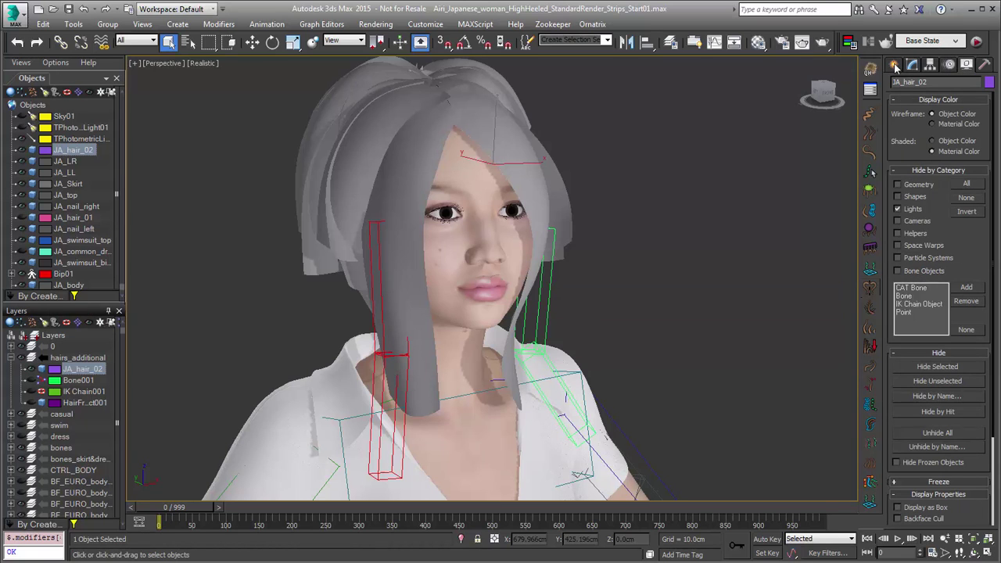
middle_drag(677, 368, 668, 328)
scroll(646, 292, down, 5)
scroll(645, 283, up, 4)
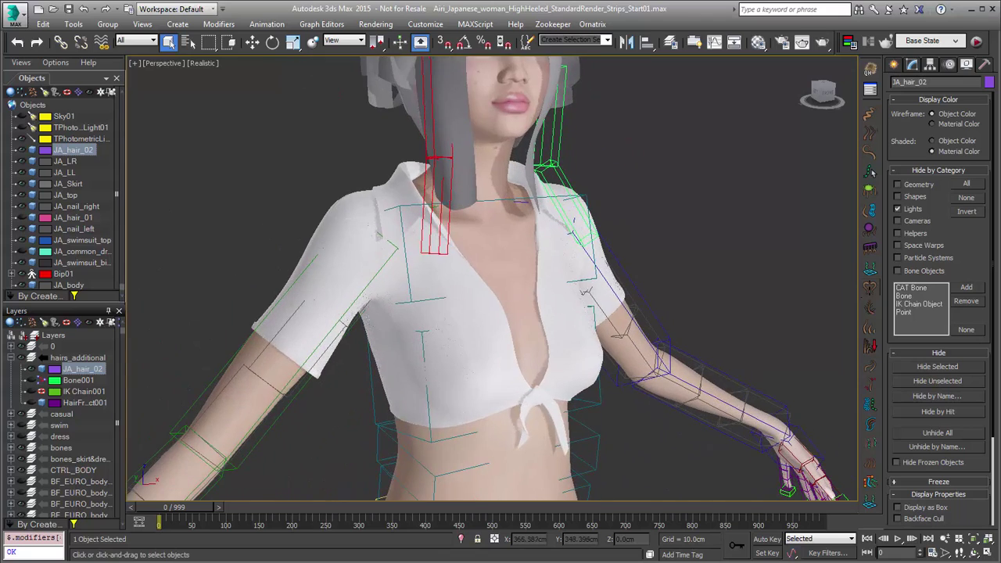
middle_drag(618, 215, 474, 307)
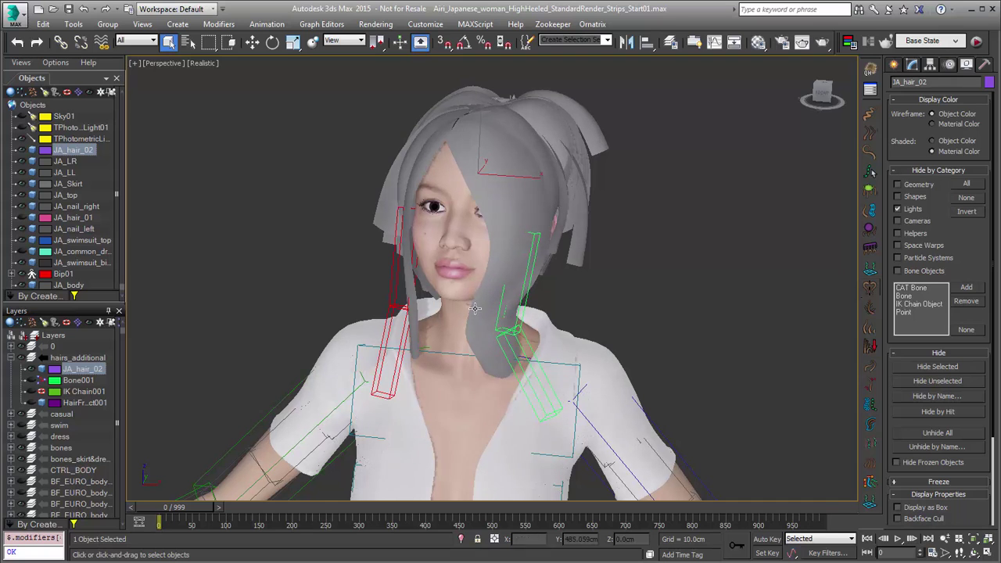
Step: Try rotating the Bone_hairR_01 bone to test the hair mesh's skinning, and undo the rotation
click(391, 282)
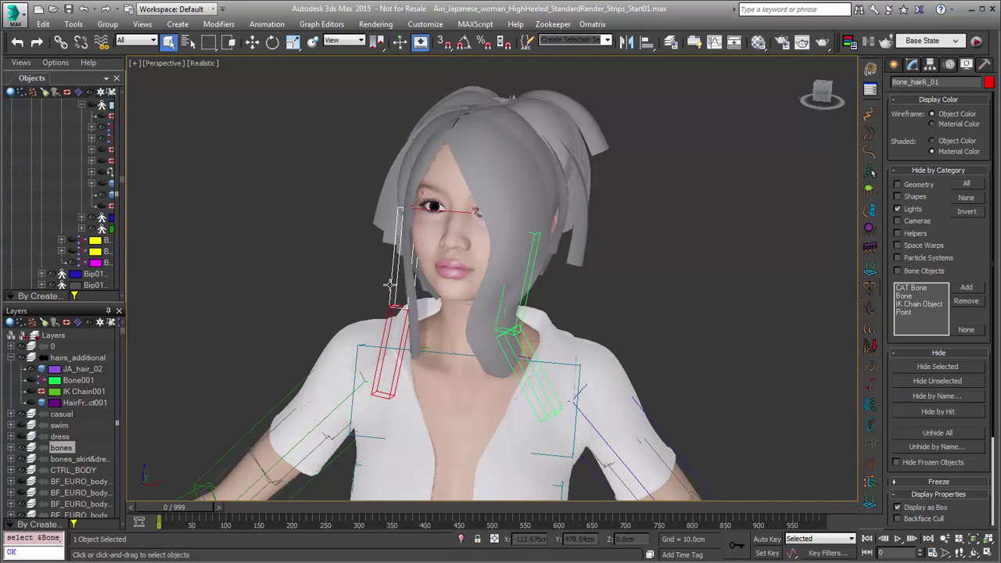
right_click(391, 282)
click(405, 308)
drag(447, 202, 451, 221)
key(ctrl+z)
Step: Select Bone_hairL_01 and Bone_hairL_02 in turn to examine the bones that drive the other side lock
alt+middle_drag(499, 366, 531, 344)
click(529, 290)
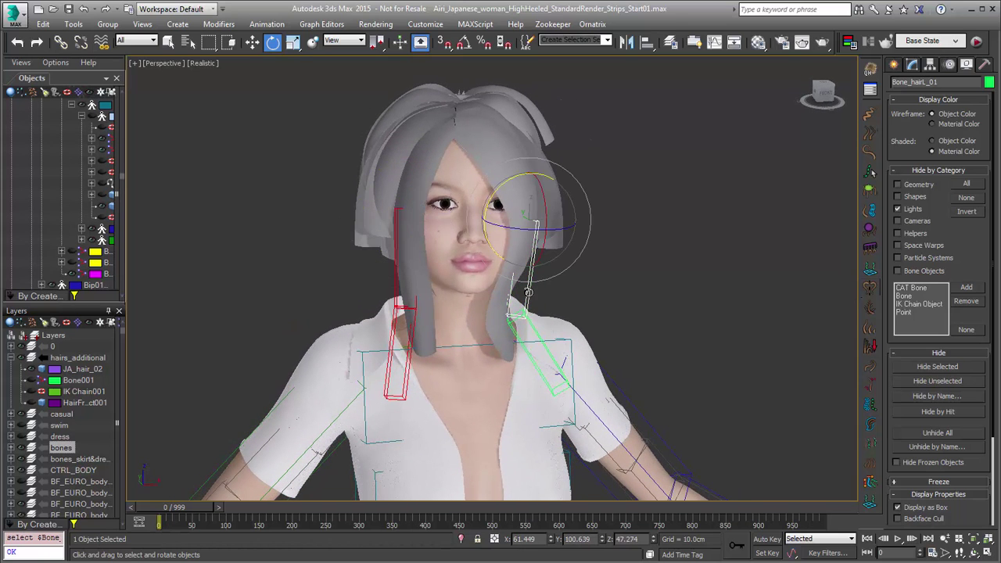
click(528, 333)
alt+middle_drag(563, 378, 538, 380)
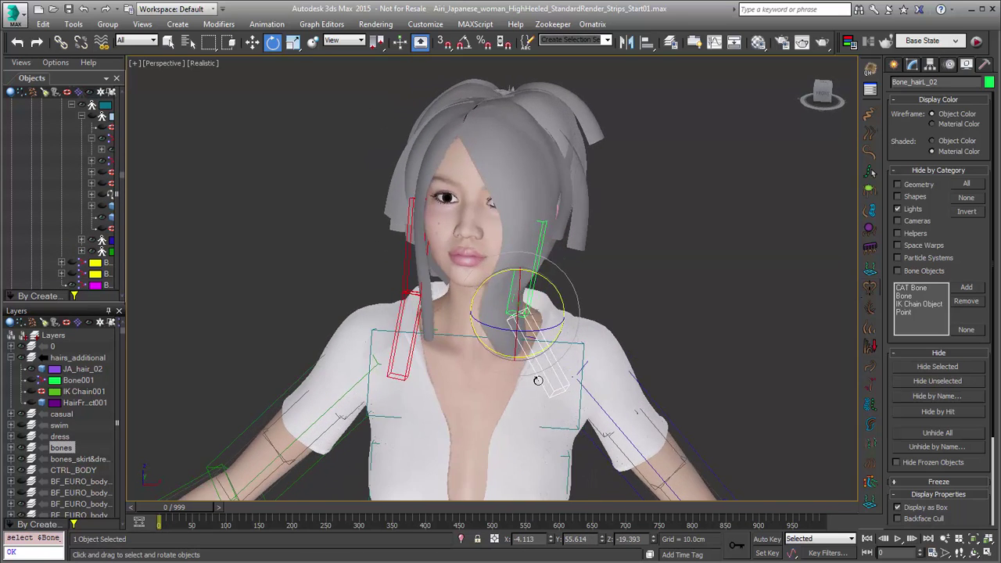
Step: Play the skinned hair mesh animation, replay it from the first frame, and stop at frame 47
click(897, 540)
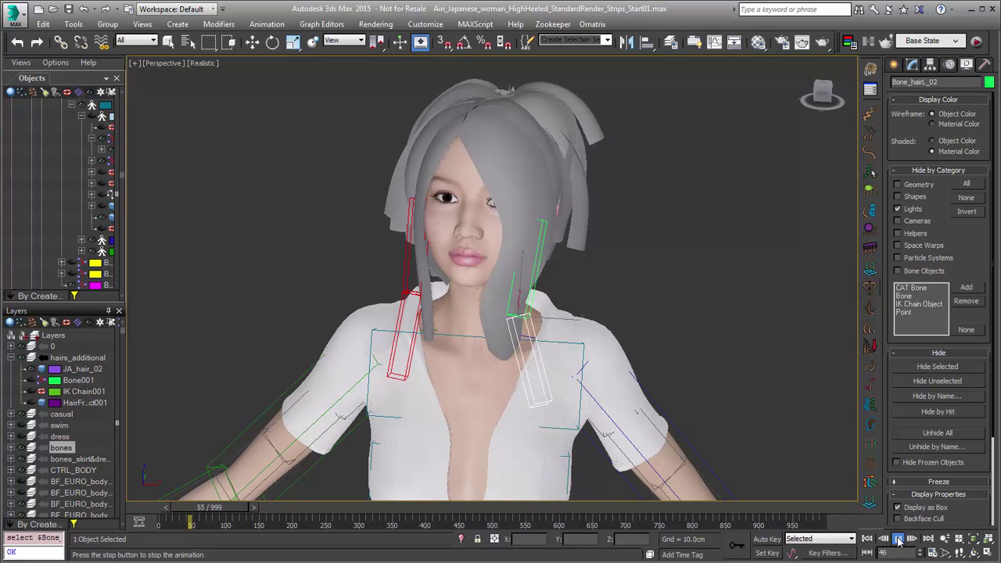
click(897, 540)
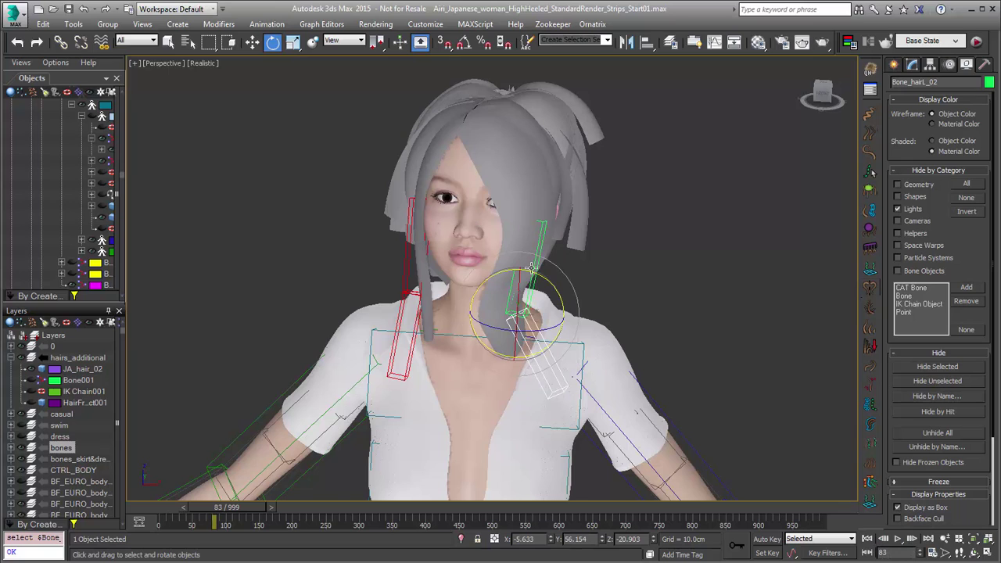
click(866, 538)
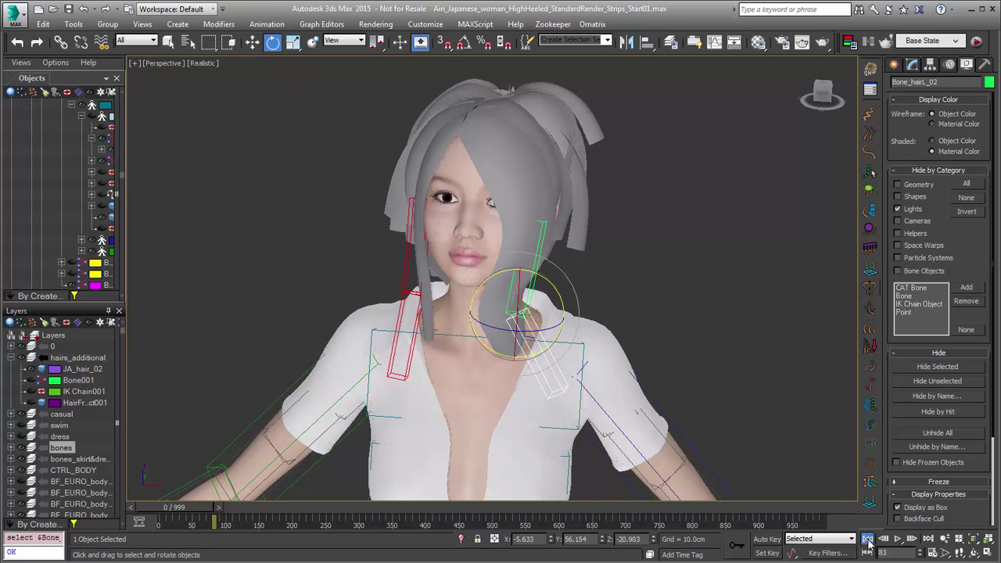
click(896, 540)
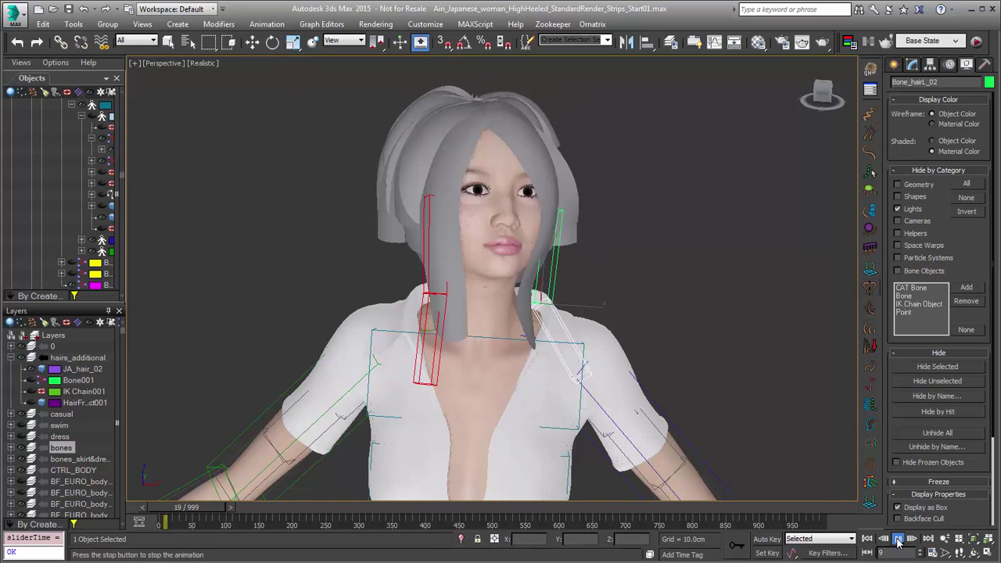
click(897, 539)
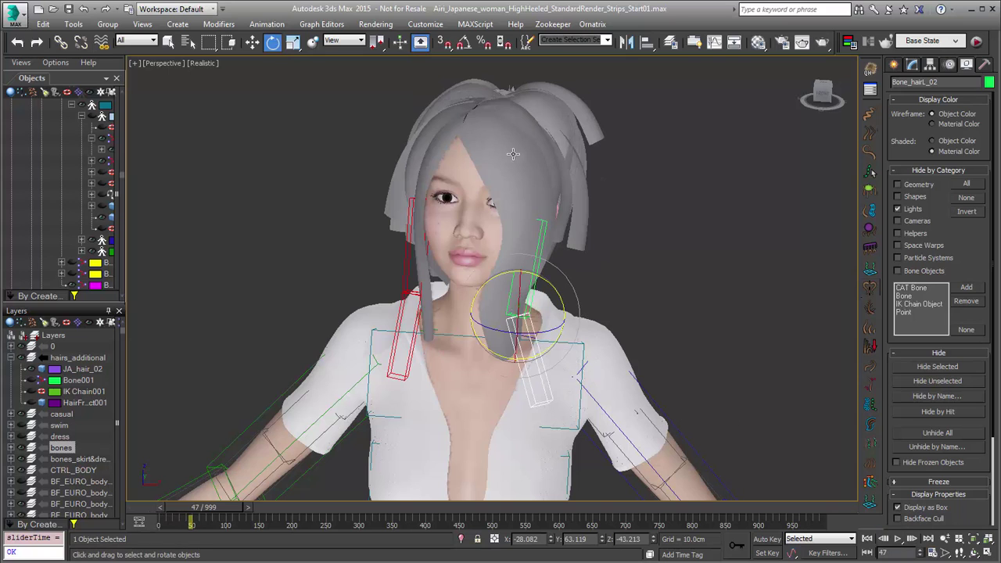
Step: Hide the JA_hair_02 mesh, unhide the generated strip hair object, and open its modifier settings
click(32, 369)
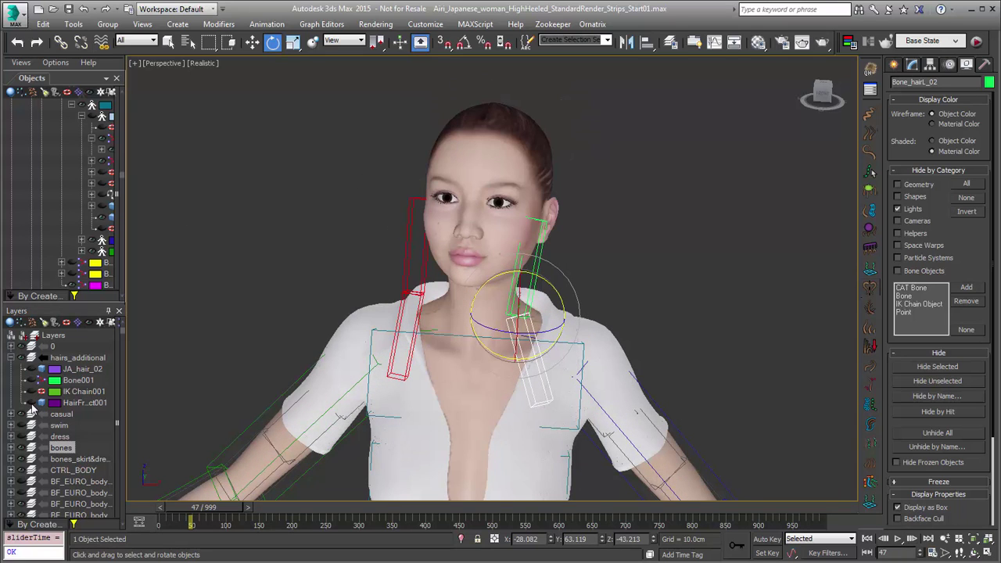
click(32, 403)
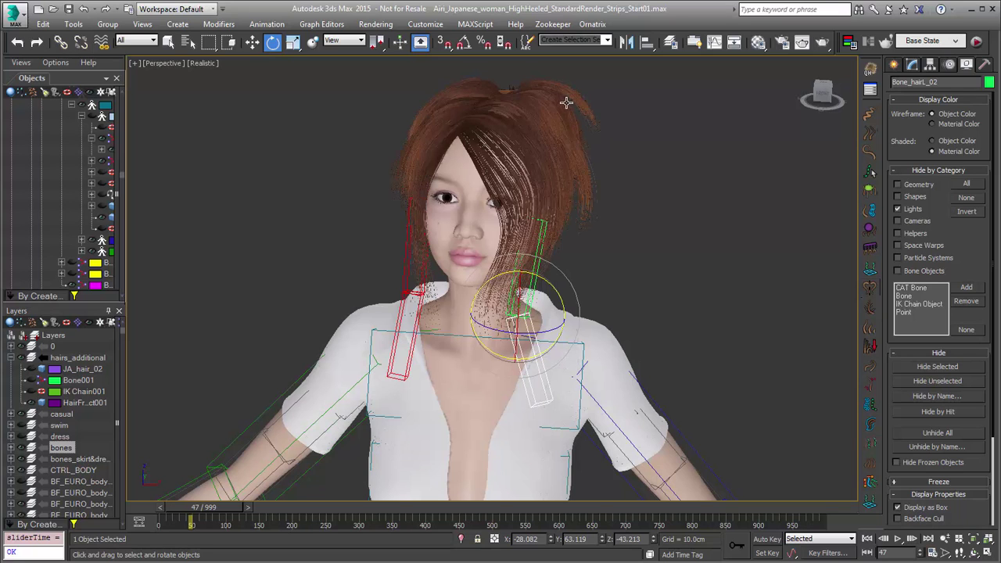
click(567, 103)
click(919, 67)
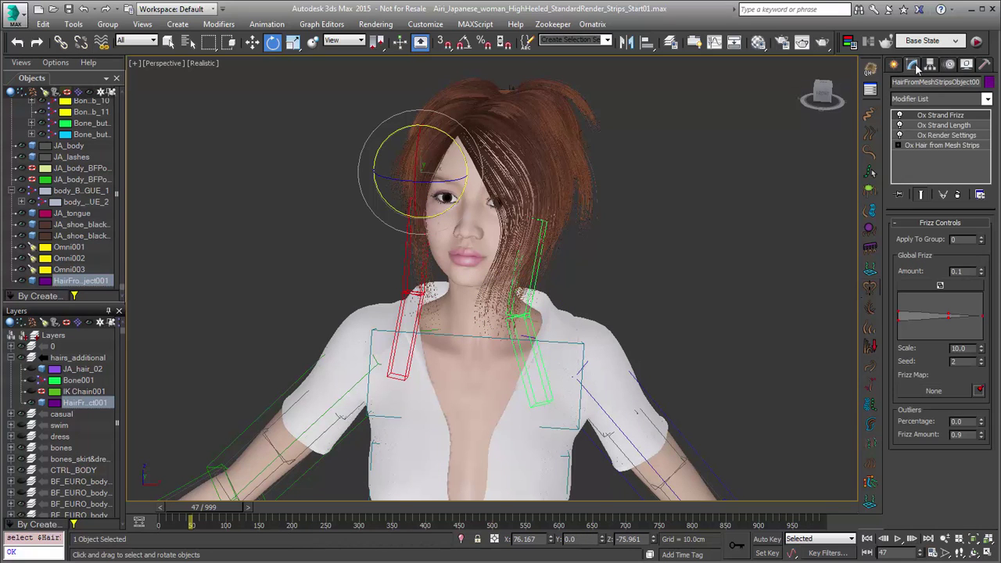
Step: Set View Hairs of the Ox Hair from Mesh Strips object to 5%
click(932, 145)
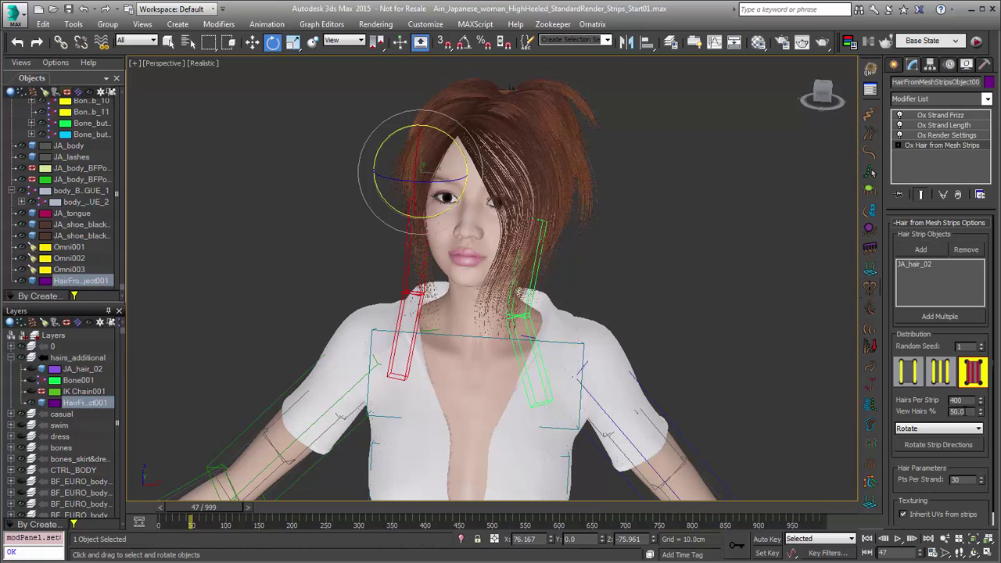
double_click(958, 411)
text(1)
text(5)
key(Tab)
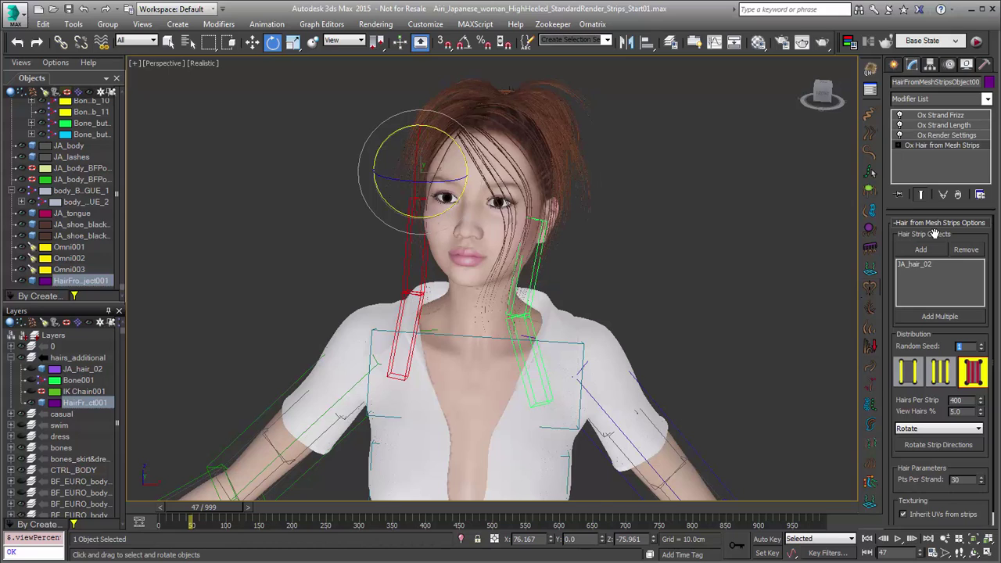
Step: Set the Global Radius in Ox Render Settings to 0.5 to thicken the remaining strands
click(940, 135)
drag(965, 266, 958, 267)
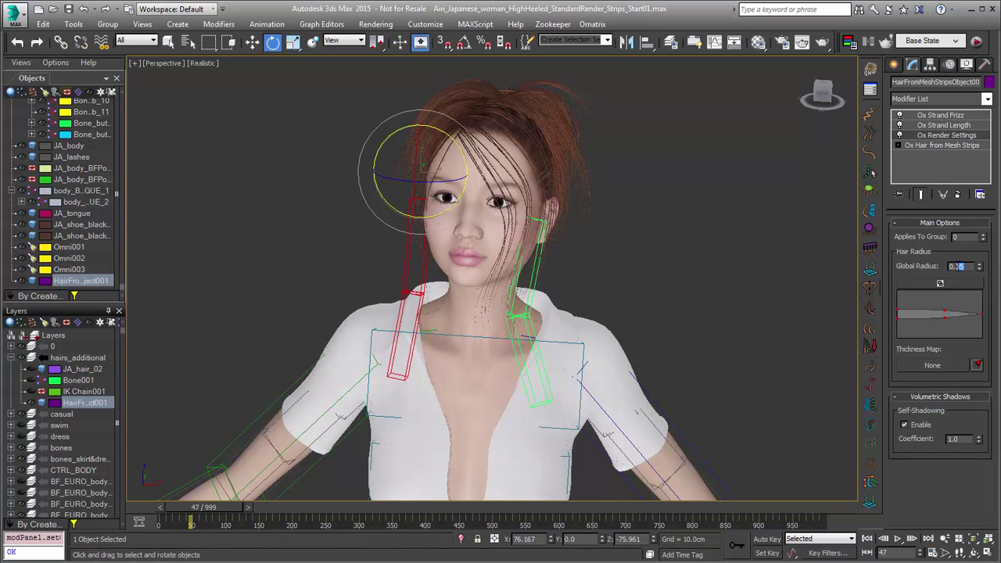
text(5)
key(Return)
alt+middle_drag(583, 287, 598, 252)
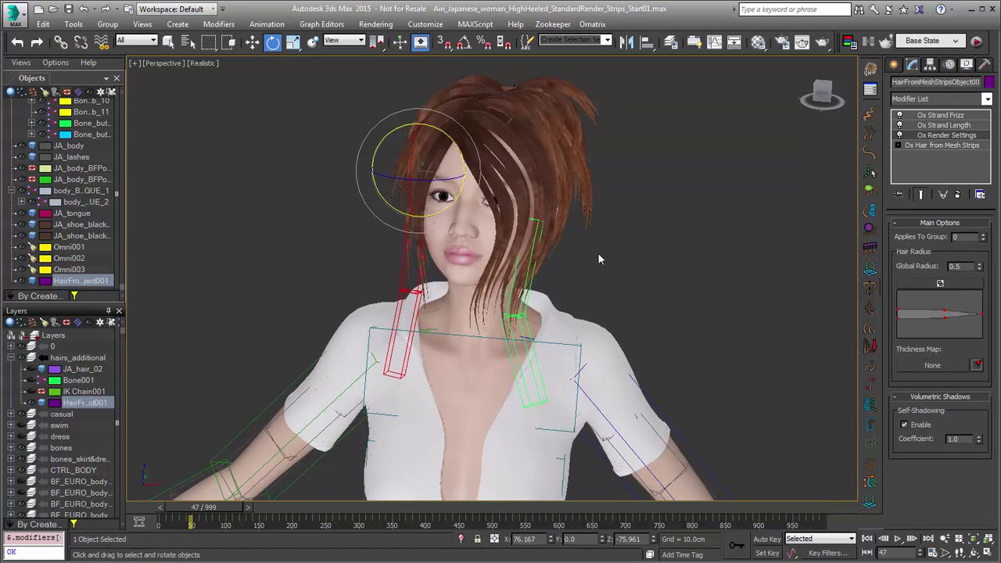
Step: Play the strand hair animation, return to frame 0, and unhide the JA_hair_02 mesh in Box Mode
click(897, 539)
click(30, 372)
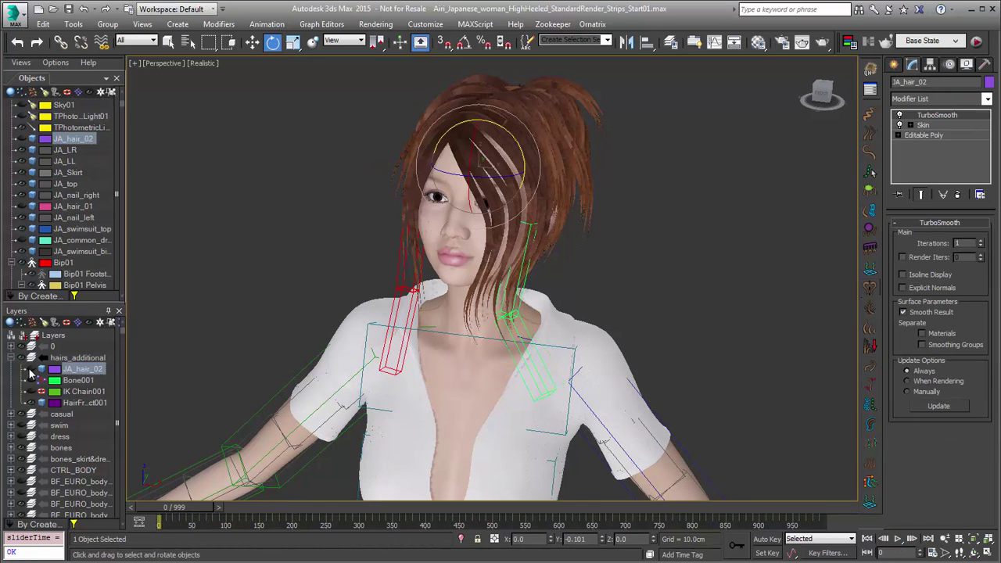
click(31, 369)
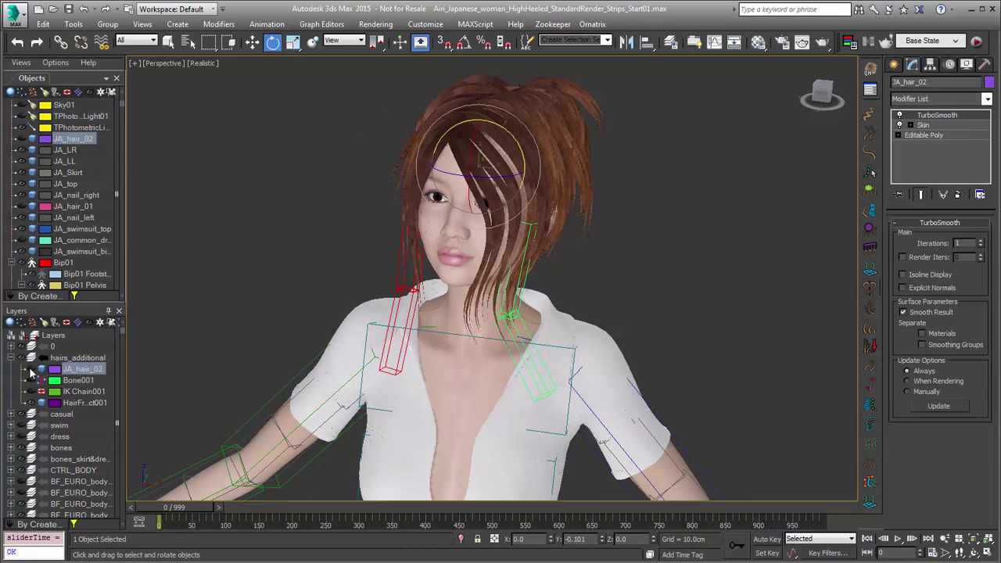
right_click(71, 373)
mouse_move(174, 473)
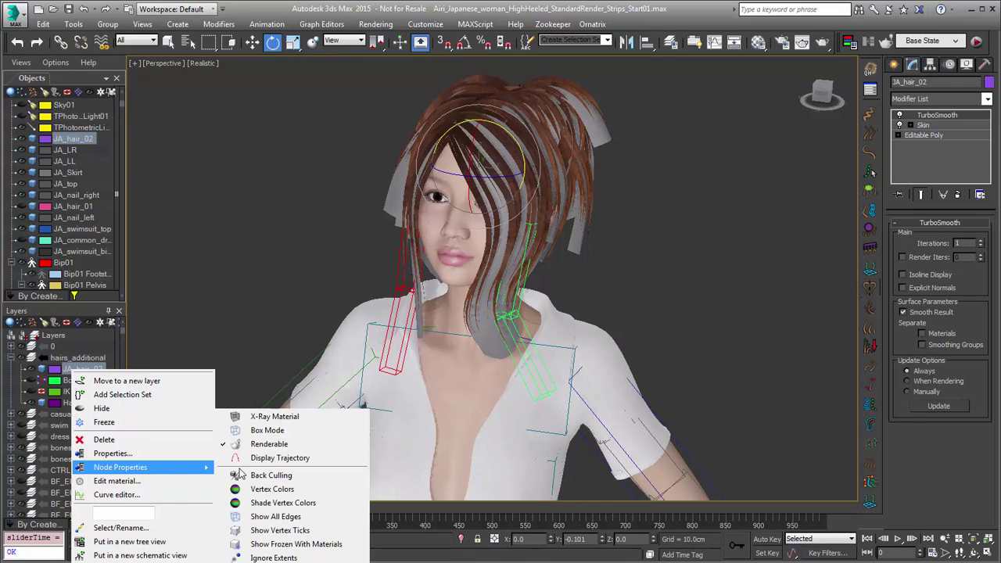
click(264, 430)
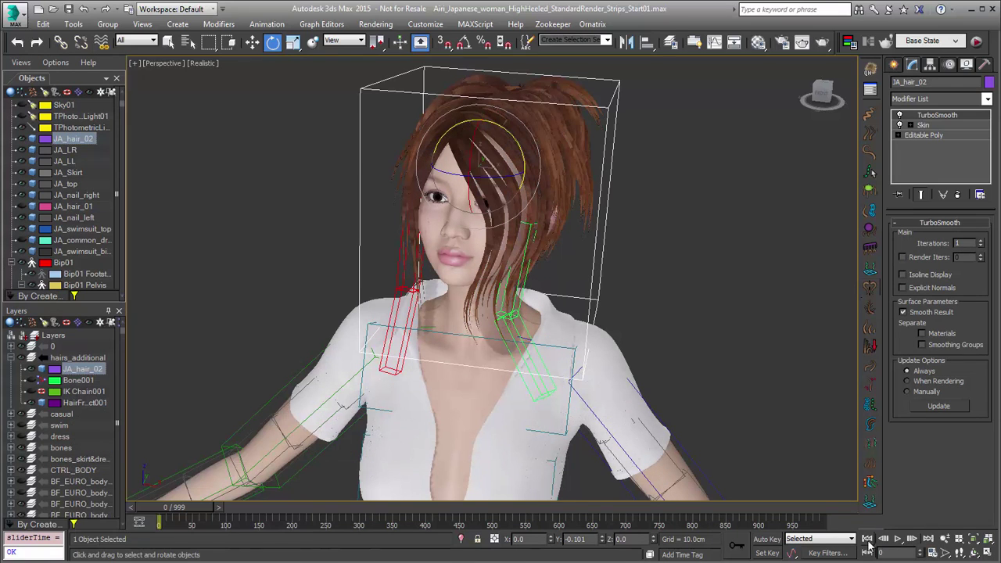
Step: Play the animation with the strip mesh shown as a box, and stop at frame 121
click(898, 538)
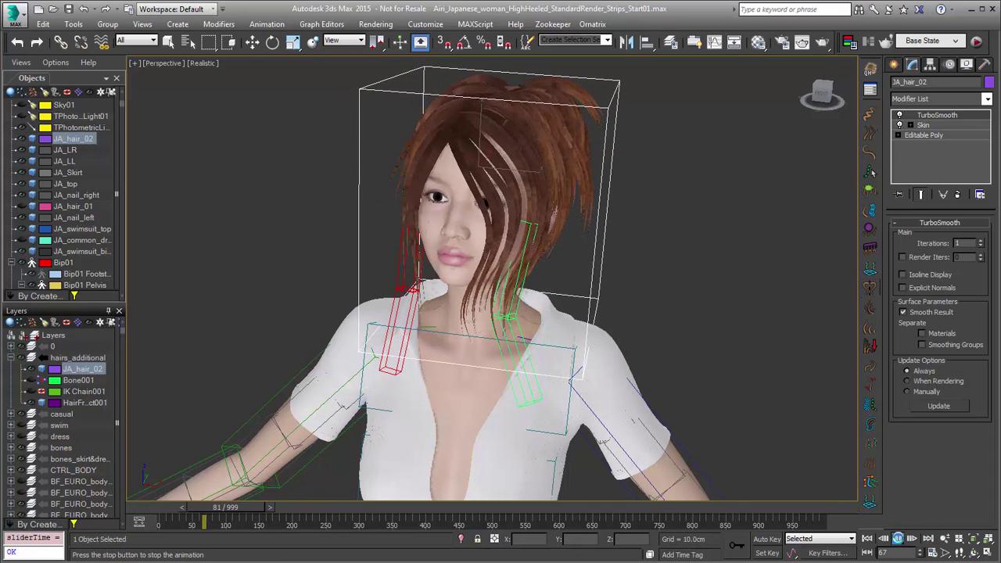
key(e)
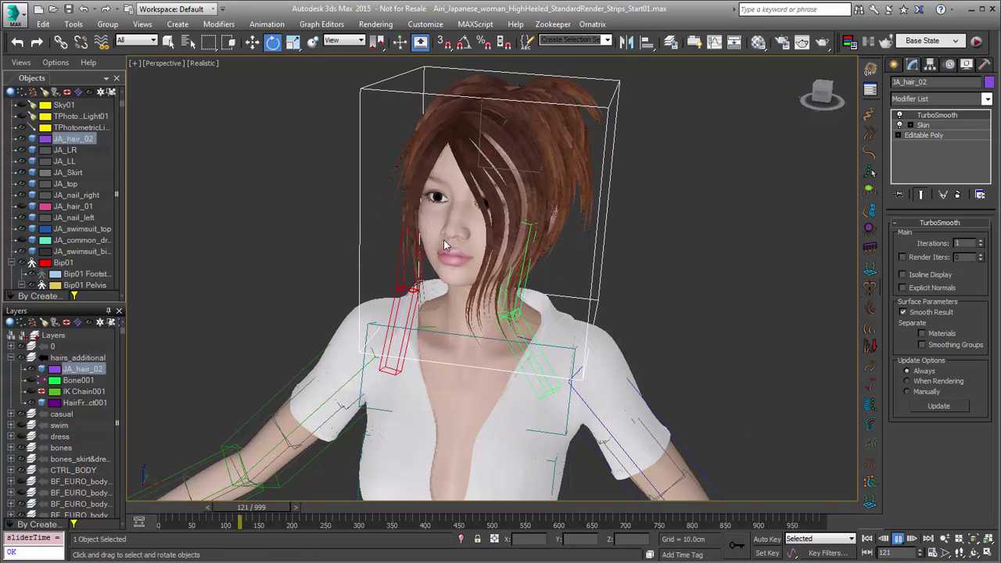
key(/)
Step: Select the upper hair bone Bone_hairR_01 and rotate it to test how the strand hair follows
scroll(443, 245, up, 6)
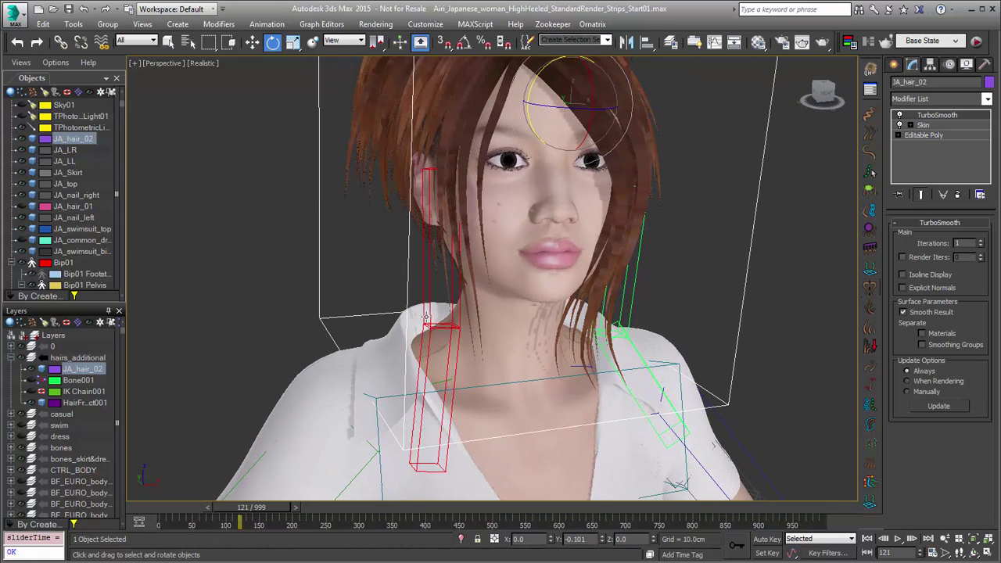
click(426, 317)
right_click(426, 319)
click(438, 332)
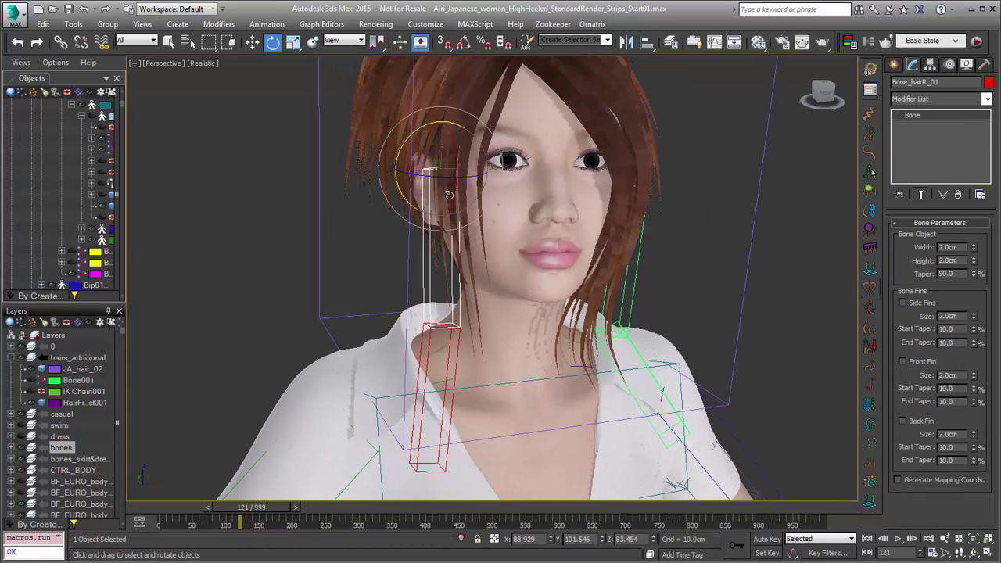
mouse_move(408, 201)
mouse_down()
mouse_move(395, 129)
mouse_move(399, 196)
mouse_up()
scroll(606, 267, down, 2)
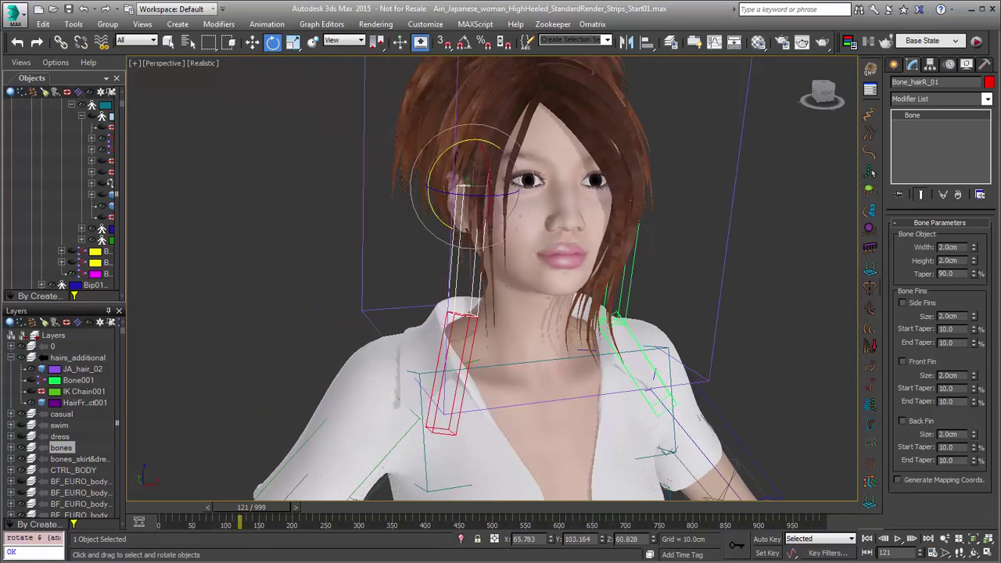
alt+middle_drag(463, 186, 527, 170)
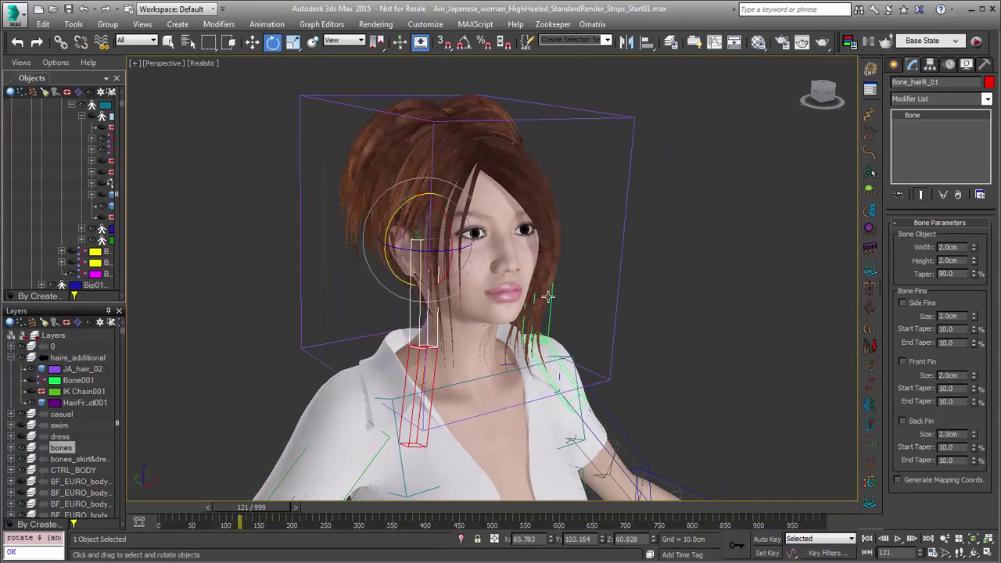
Step: Select the generated strip hair object and set its View Hairs percentage to 100 in Ox Hair from Mesh Strips
click(535, 180)
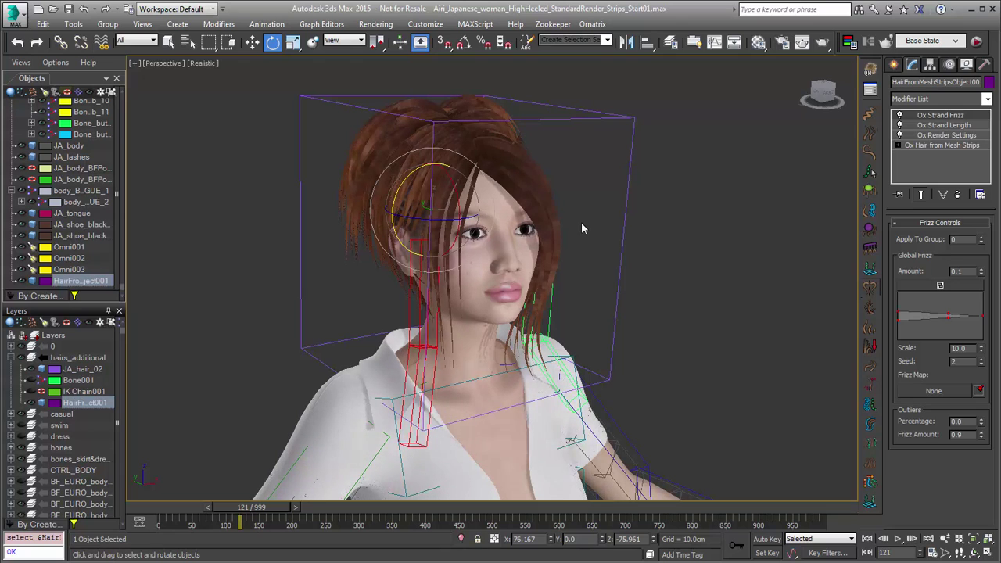
click(934, 145)
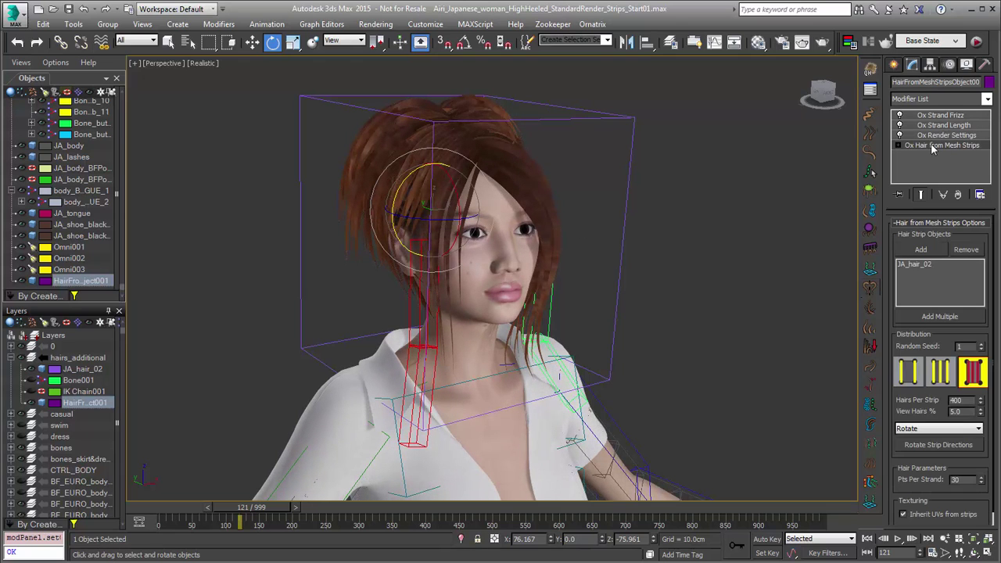
drag(967, 411, 917, 413)
text(100)
key(Return)
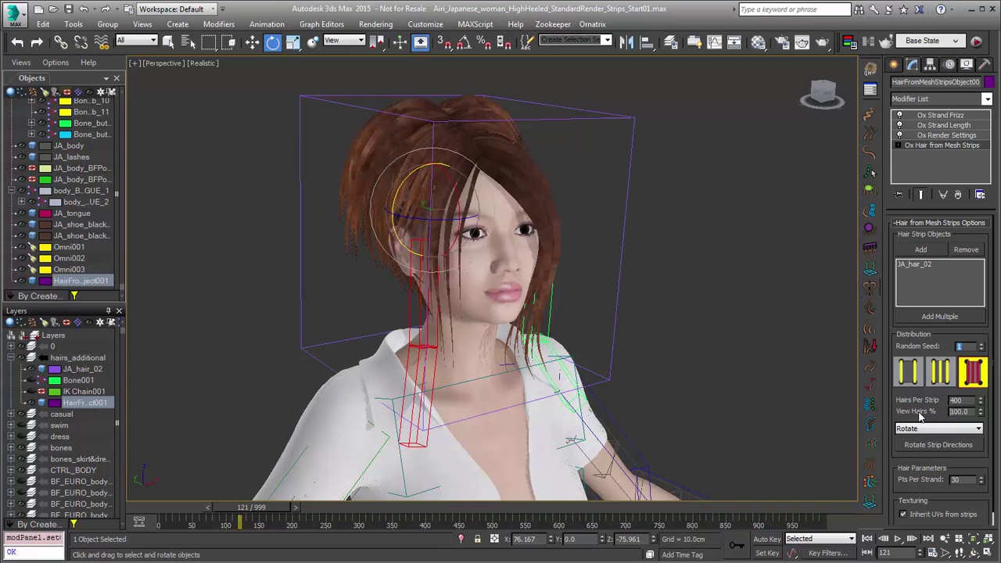
Step: Set the Global Radius in Ox Render Settings to 0.05, deselect the hair, and inspect it from the other side
click(942, 136)
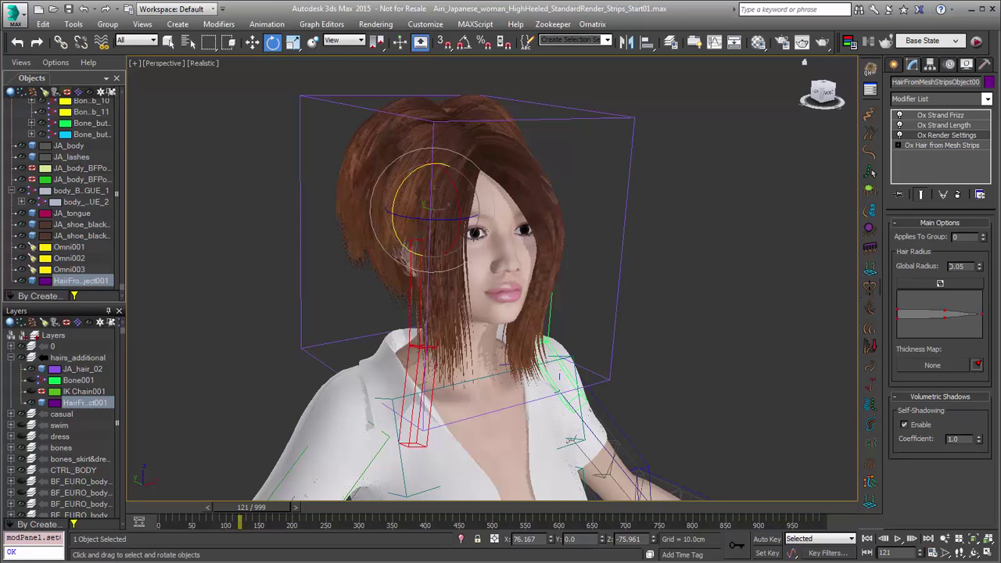
click(688, 229)
alt+middle_drag(684, 235, 602, 269)
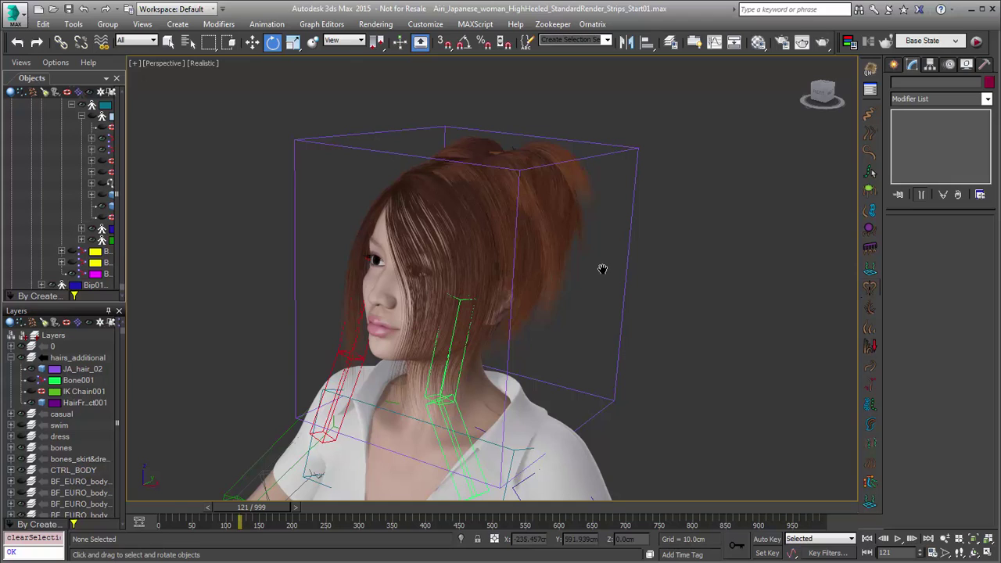
Step: Hide the bone objects by category and show the character in the two-viewport layout
click(968, 66)
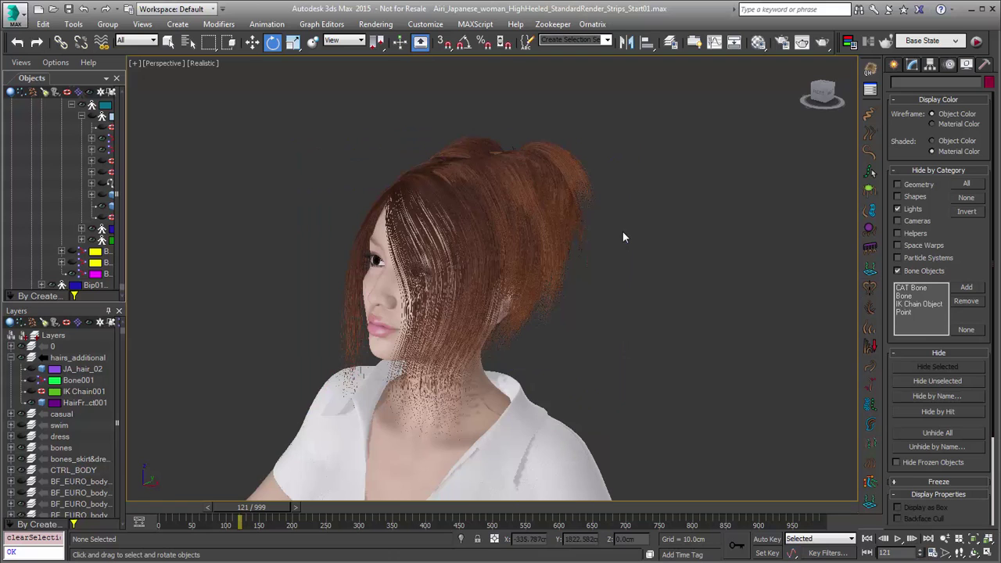
key(alt+w)
middle_drag(651, 353, 727, 288)
click(441, 314)
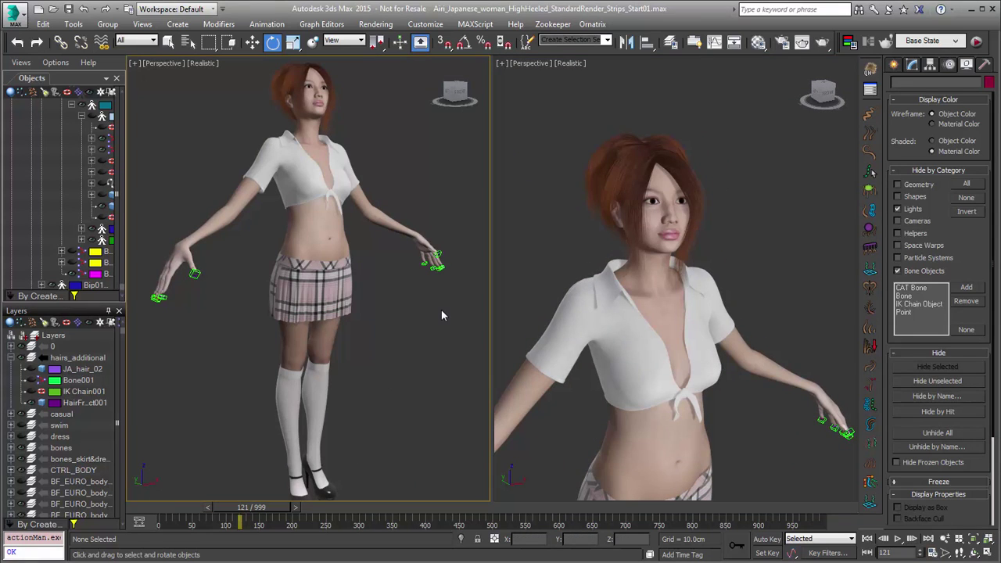